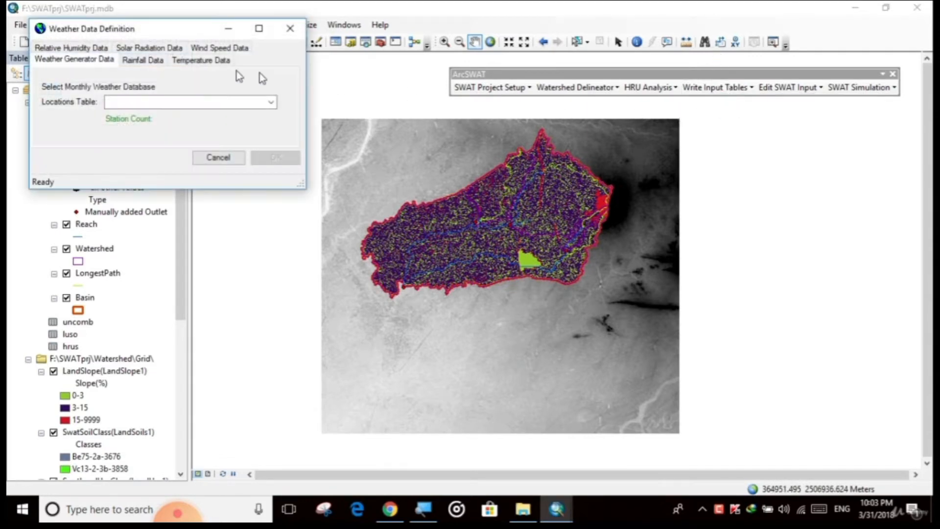
Select WGEN_user as the weather generator locations table in the Weather Data Definition dialog.
left_click_drag(142, 31, 462, 162)
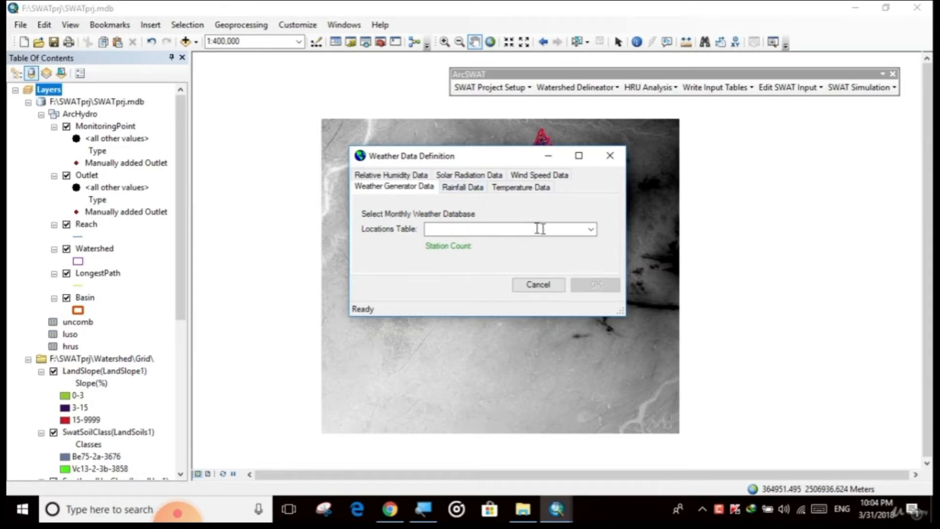
left_click(591, 230)
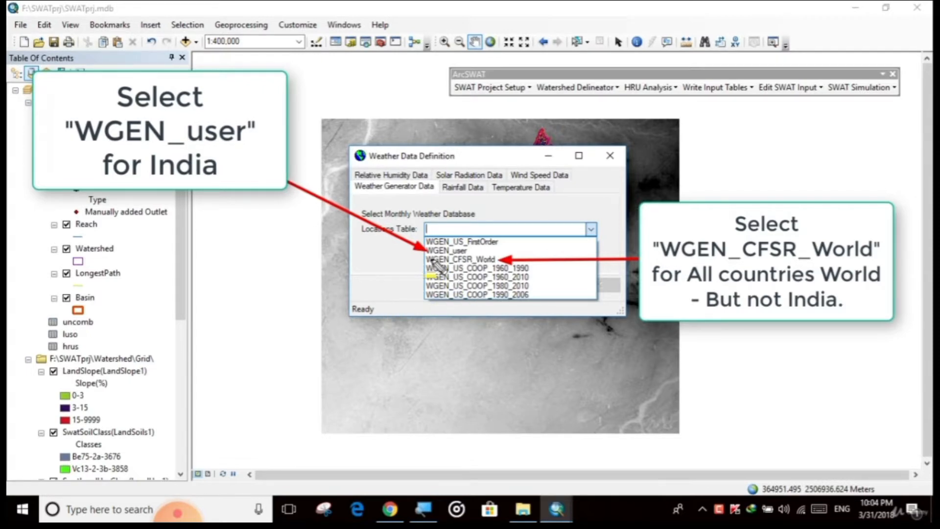
left_click_drag(433, 261, 500, 257)
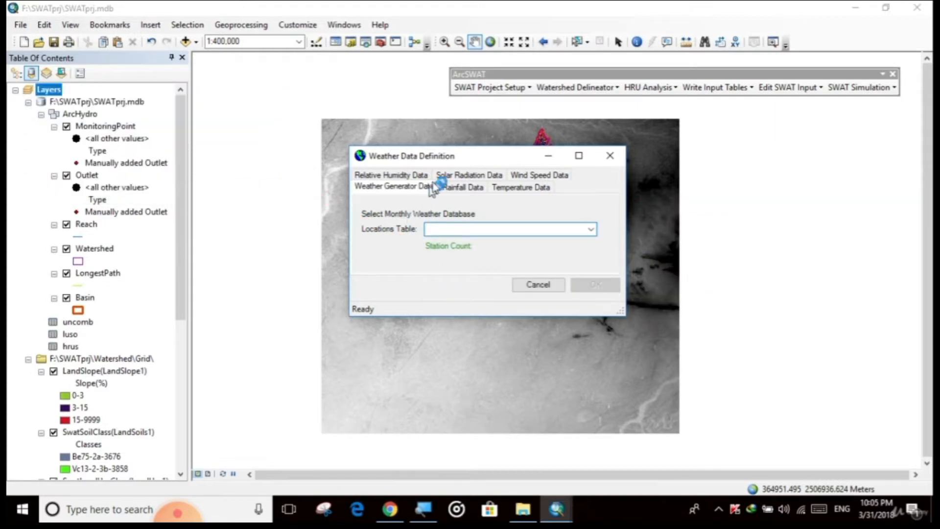
left_click(590, 228)
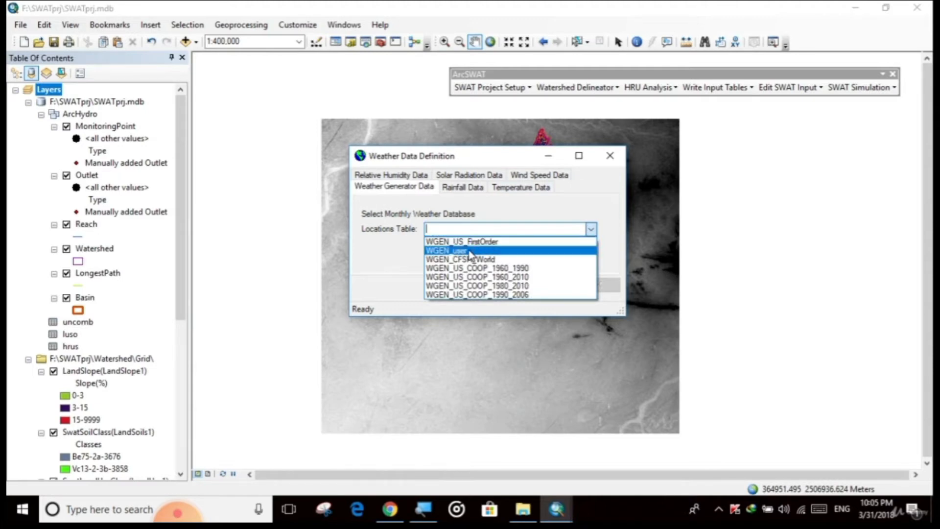
left_click(443, 250)
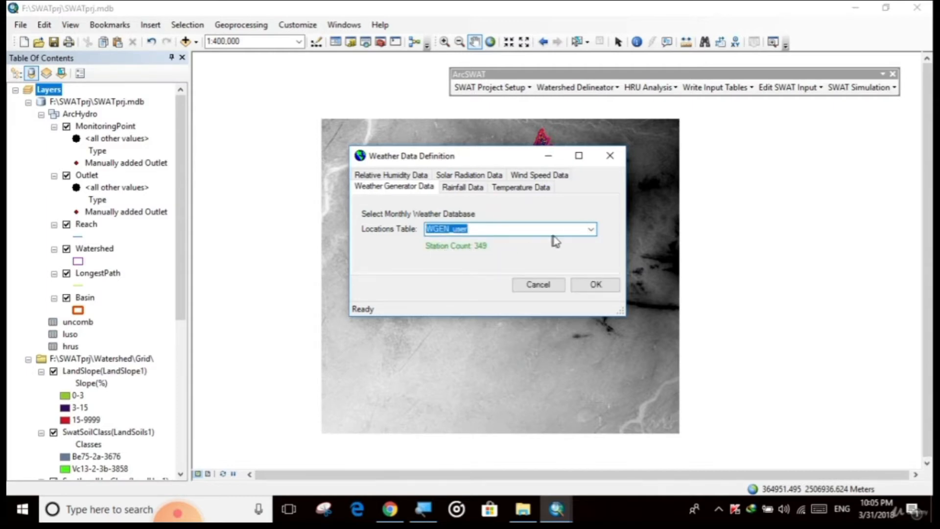
Try the WGEN_CFSR_World locations table, then switch back to WGEN_user.
left_click(590, 228)
left_click(503, 262)
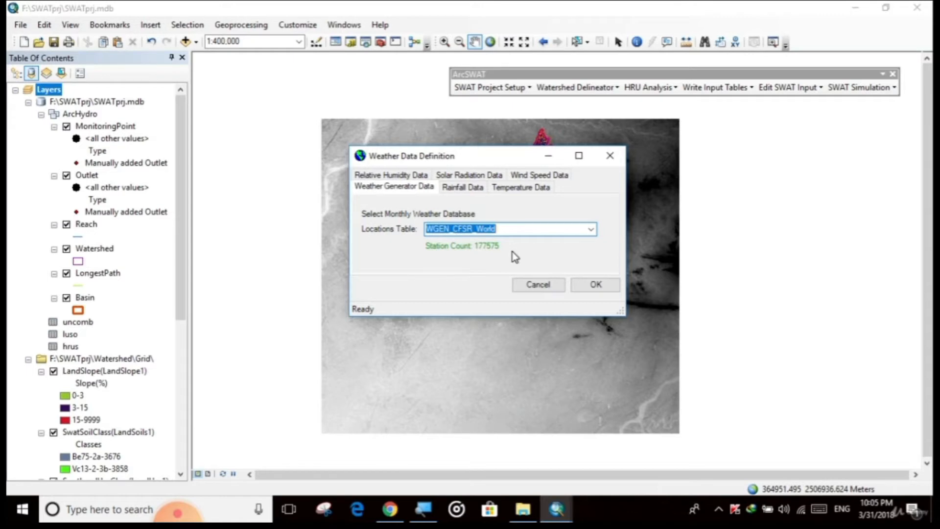
left_click(590, 229)
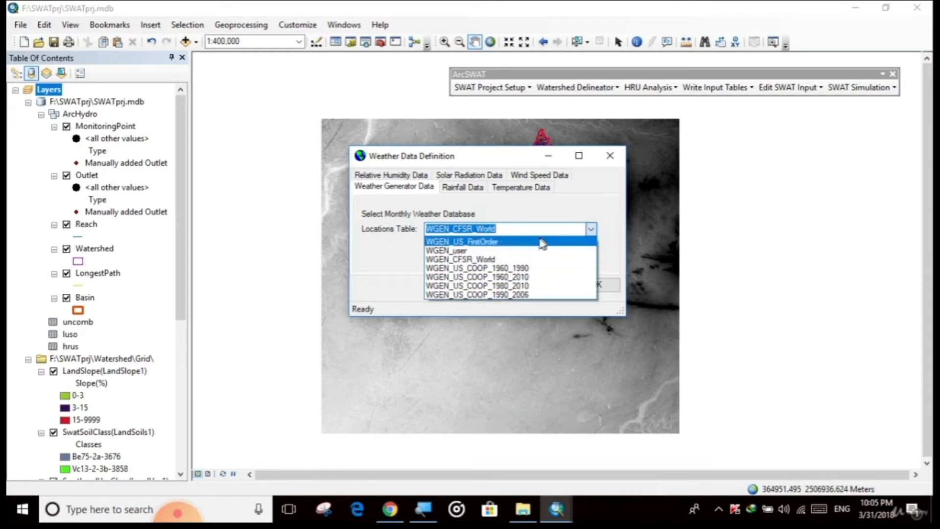
left_click(524, 250)
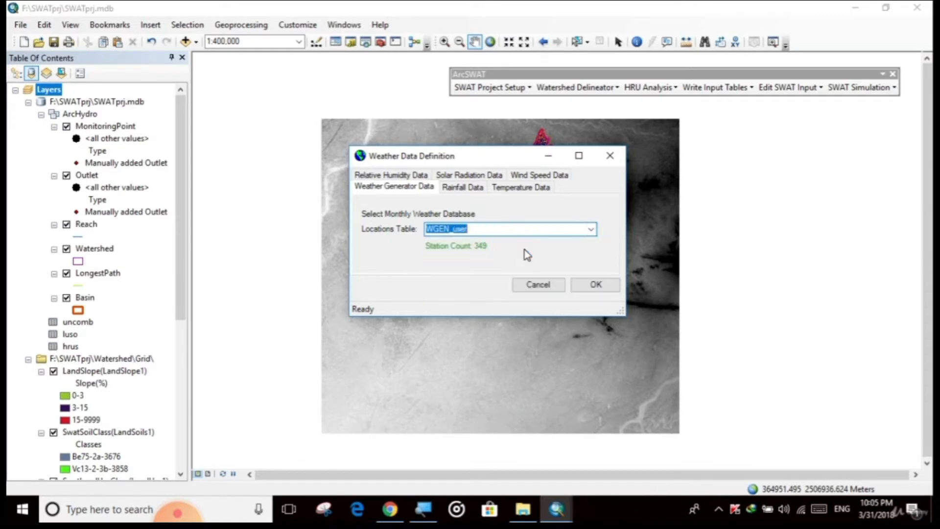
left_click(487, 231)
left_click(466, 188)
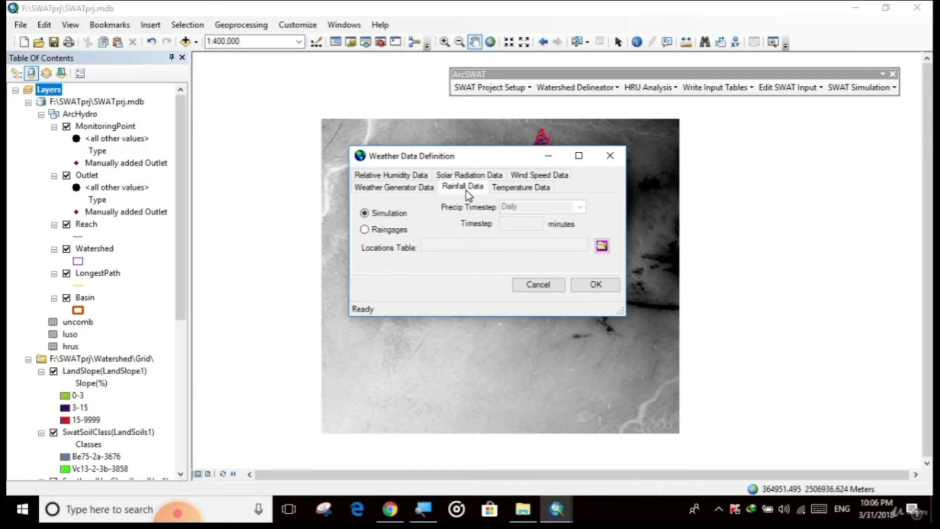
left_click(365, 229)
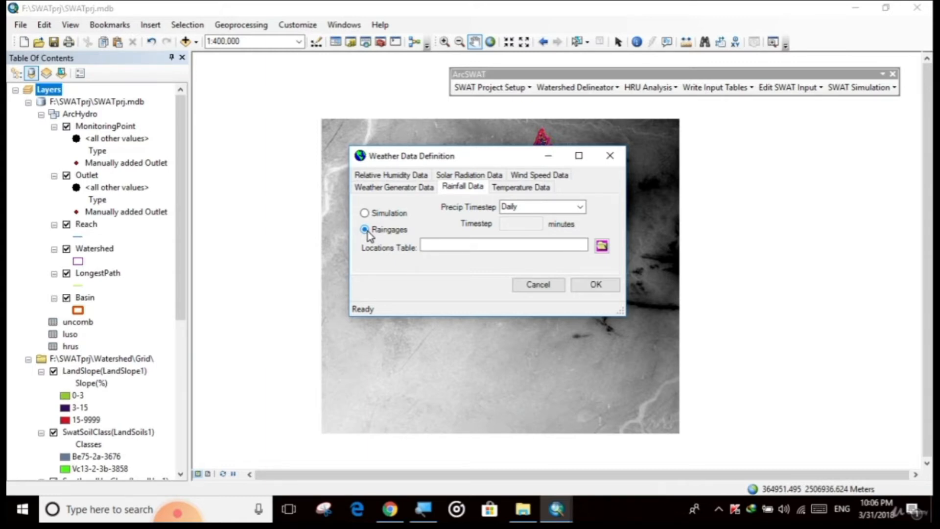
left_click(602, 246)
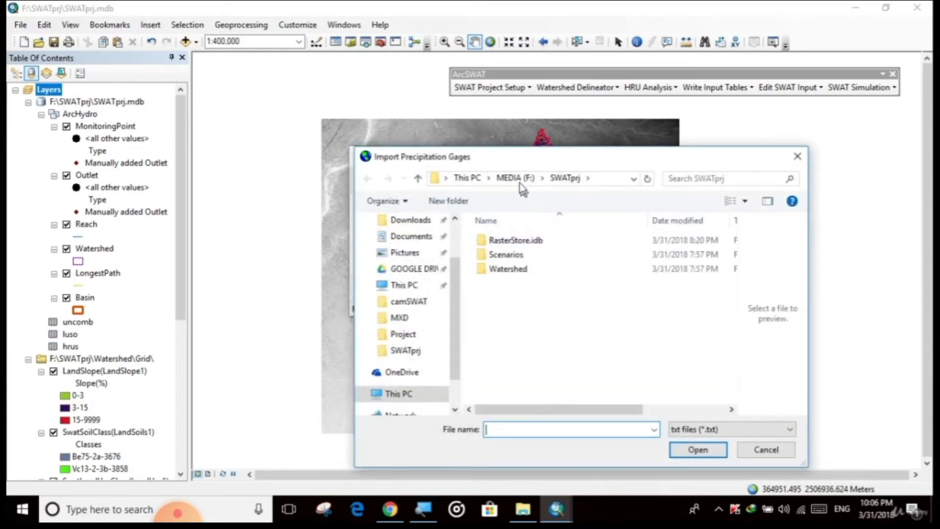
left_click(518, 179)
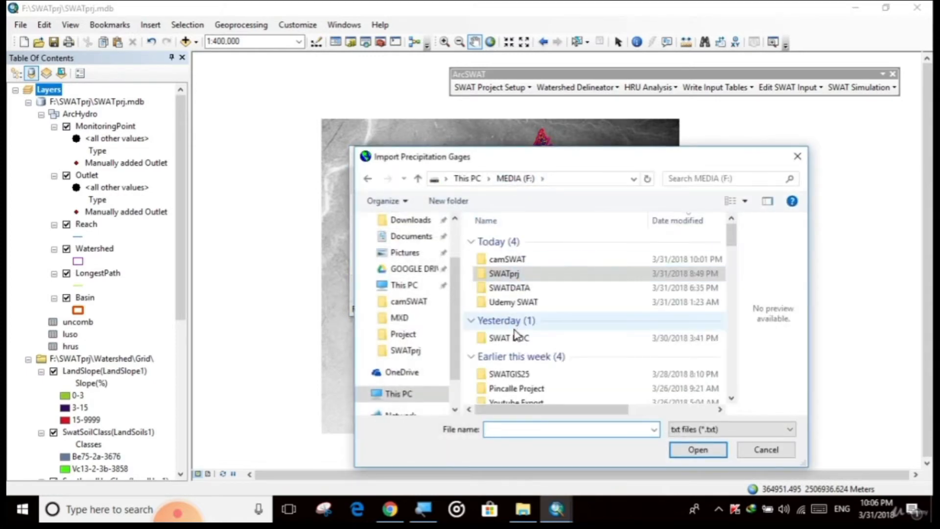
double_click(500, 288)
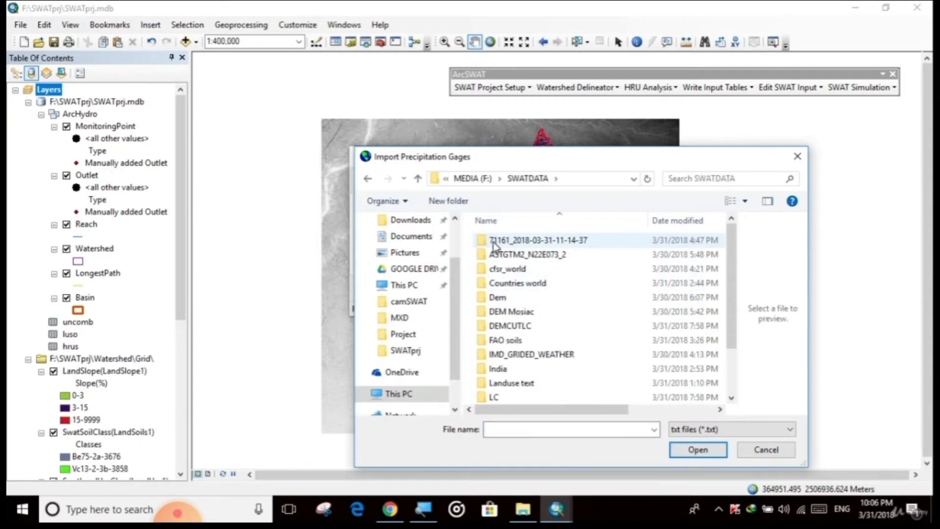
left_click(578, 239)
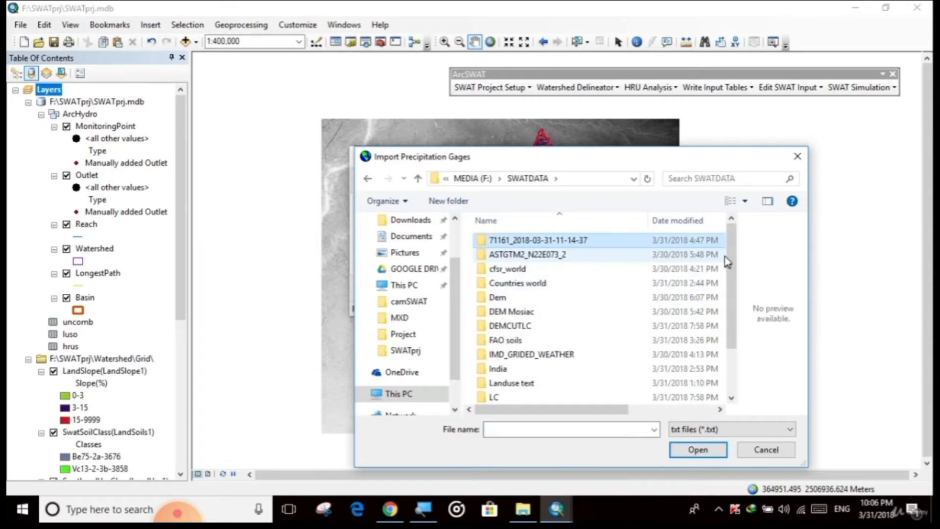
double_click(600, 242)
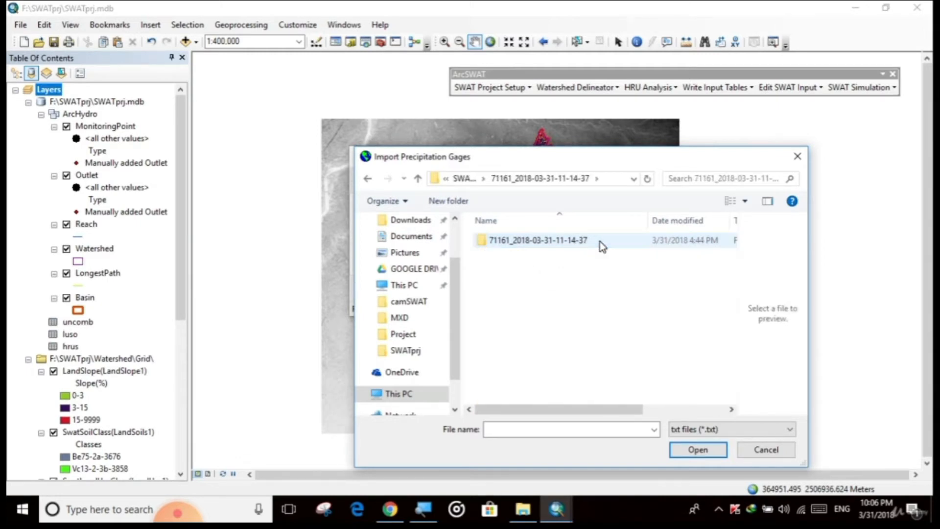
double_click(600, 242)
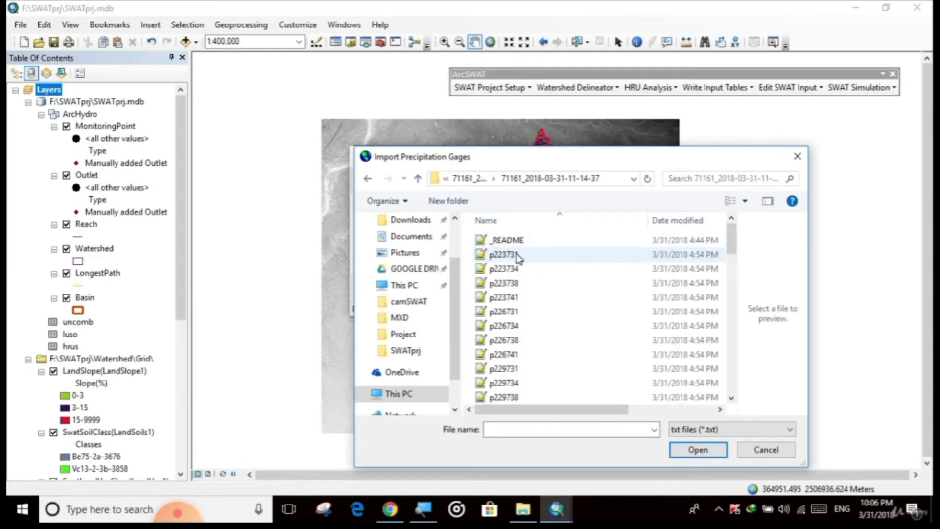
left_click_drag(526, 160, 364, 109)
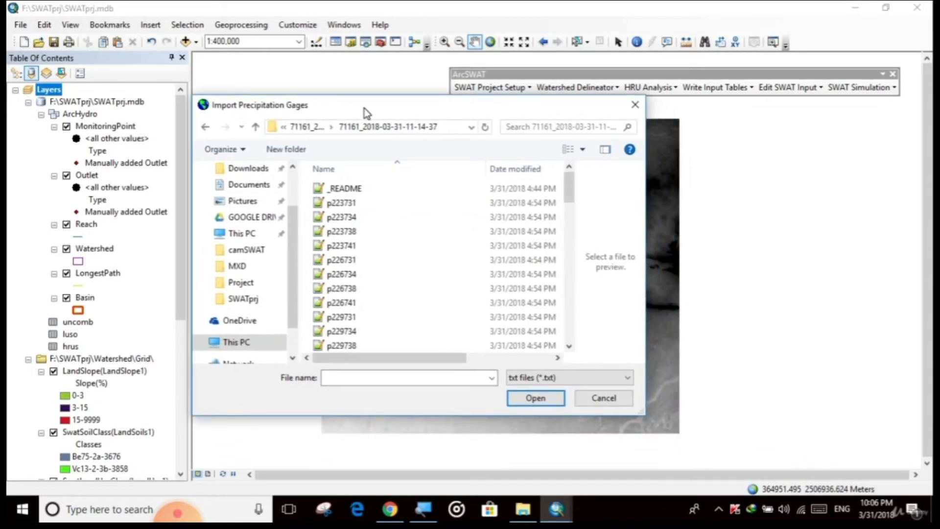
scroll(354, 239, "down", 3)
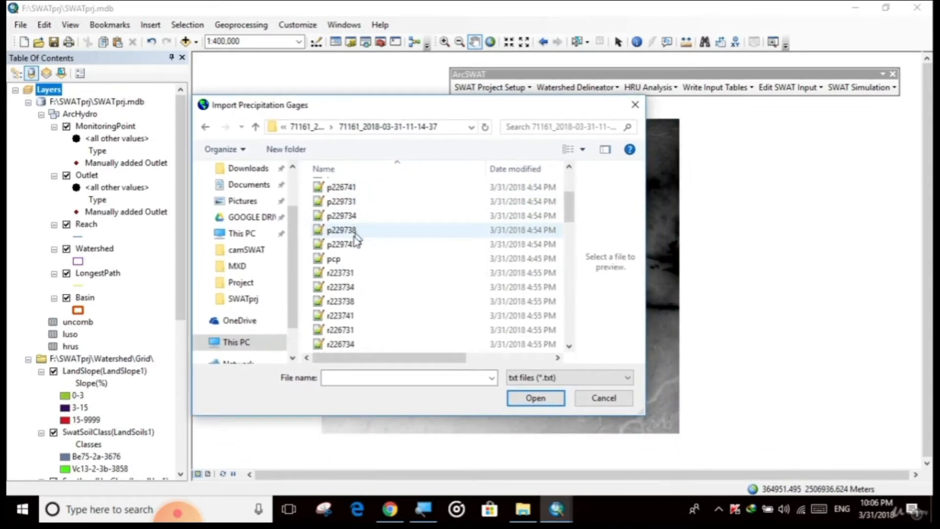
left_click(343, 259)
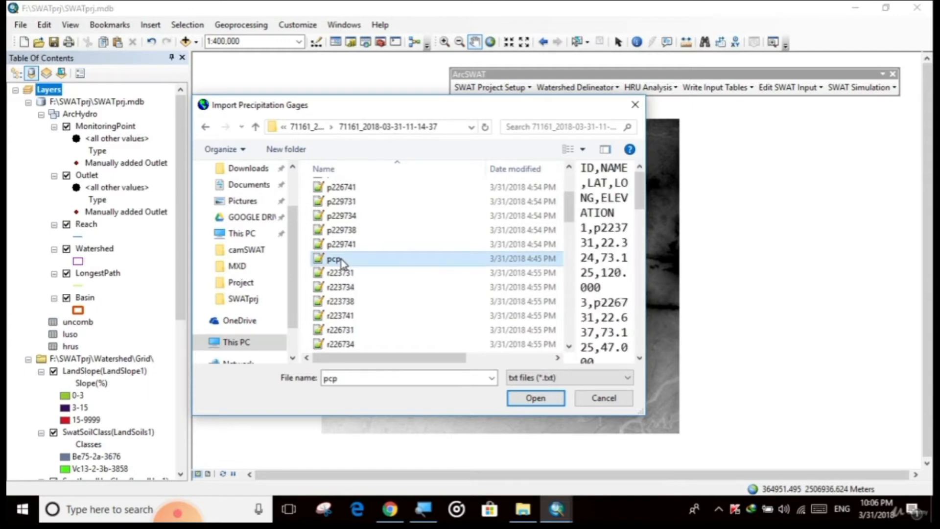
left_click(542, 399)
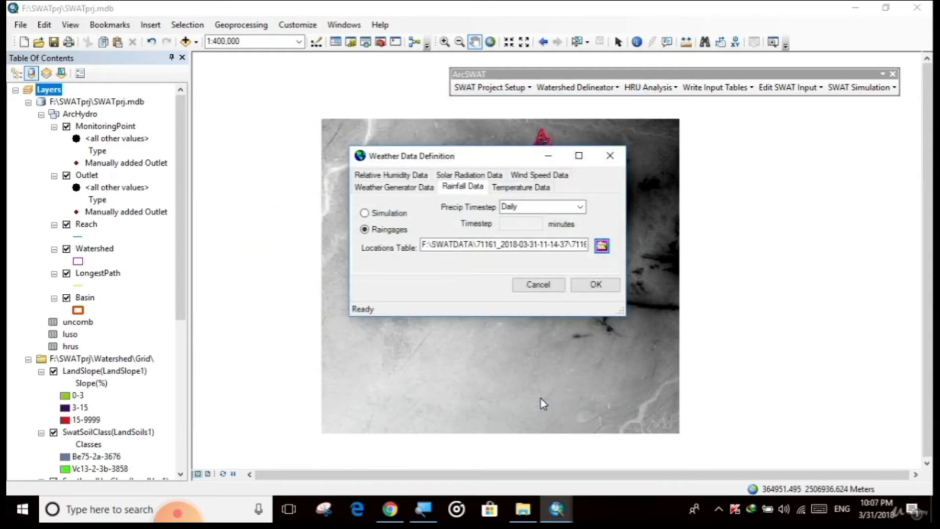
Set temperature data to climate stations and load tmp.txt from the same folder as the locations table.
left_click(527, 188)
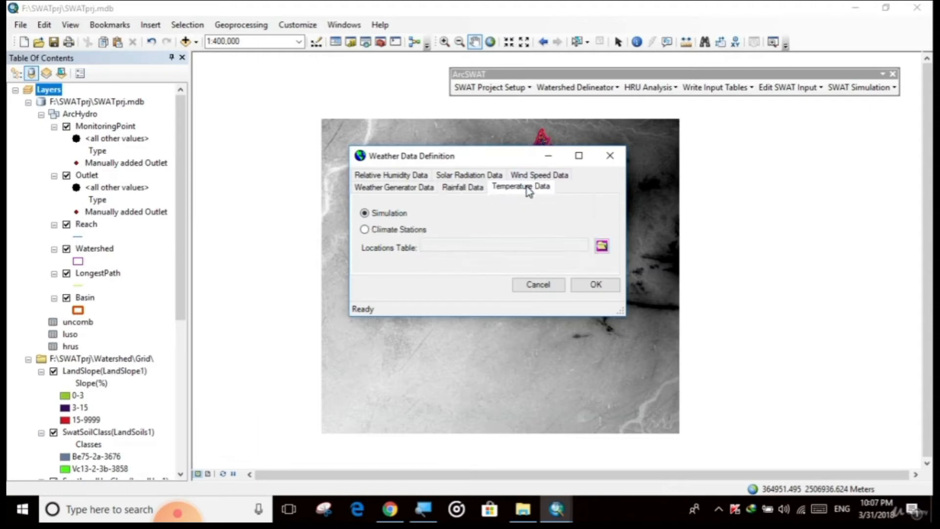
left_click(378, 232)
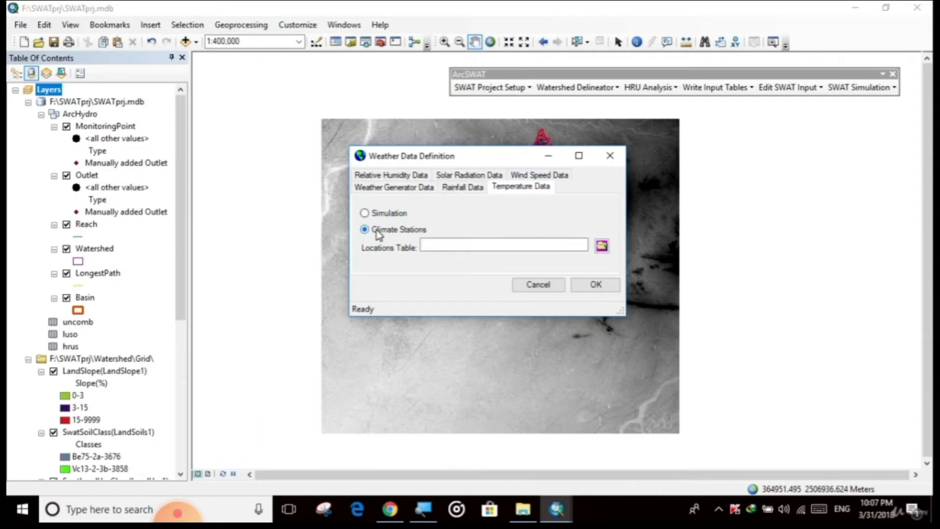
left_click(602, 246)
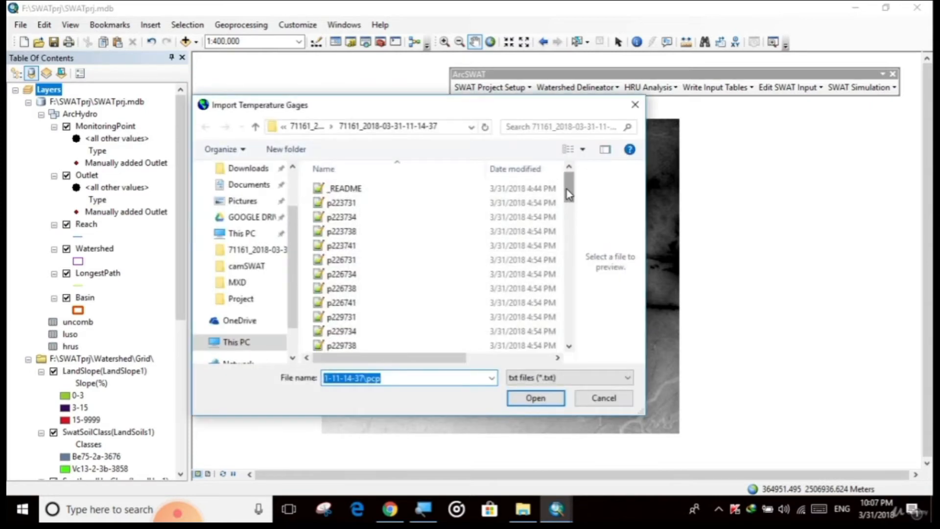
left_click_drag(567, 194, 568, 301)
left_click(342, 286)
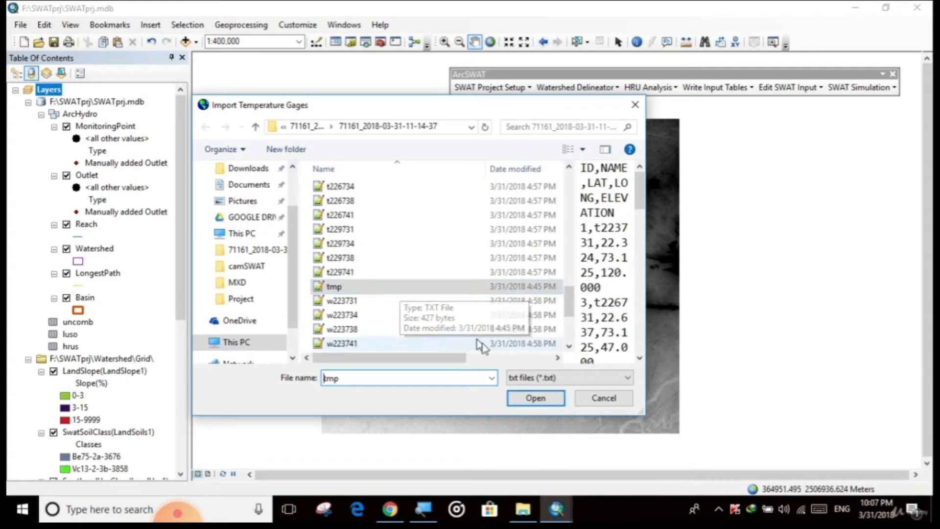
left_click(538, 399)
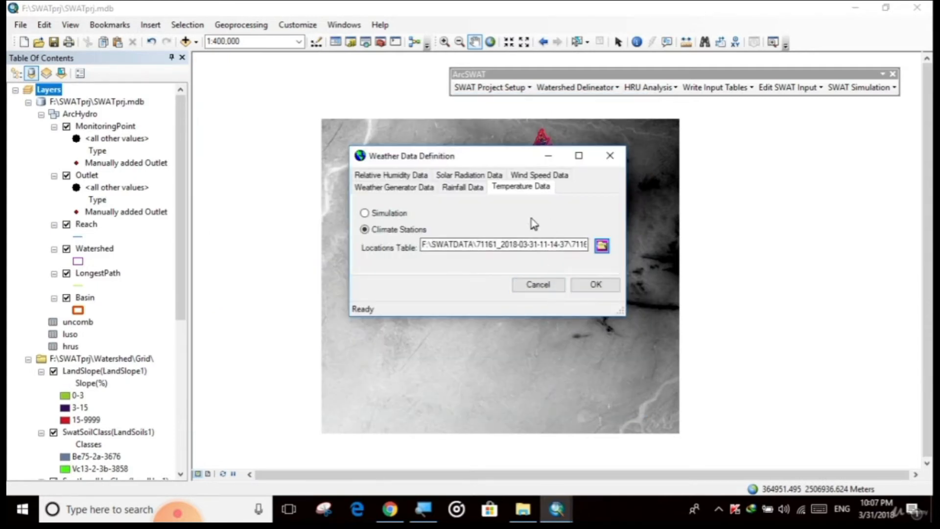
Set wind speed data to wind gages and load wind.txt from the same folder as the locations table.
left_click(542, 176)
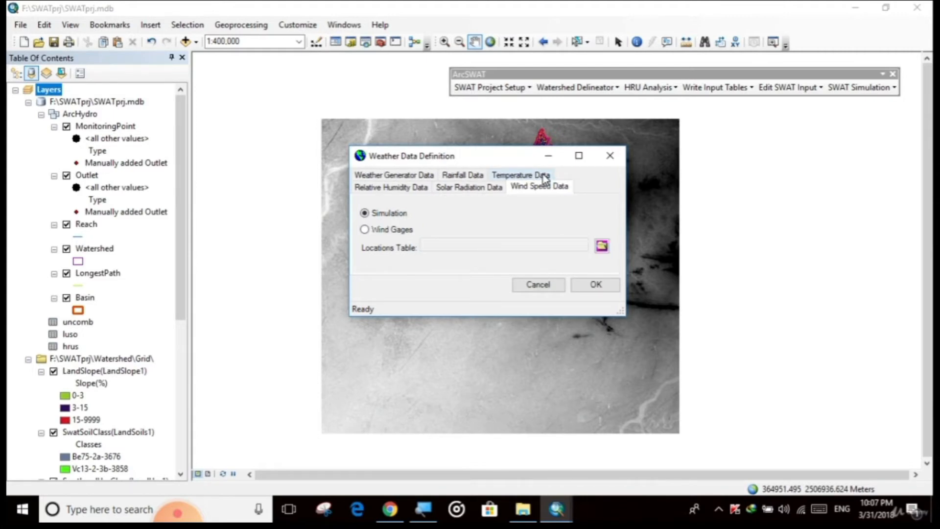
left_click(365, 229)
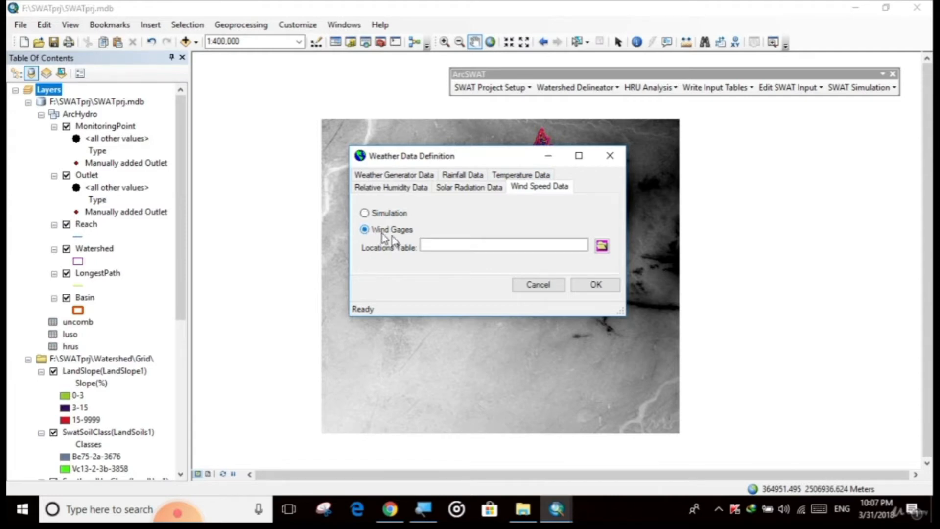
left_click(602, 246)
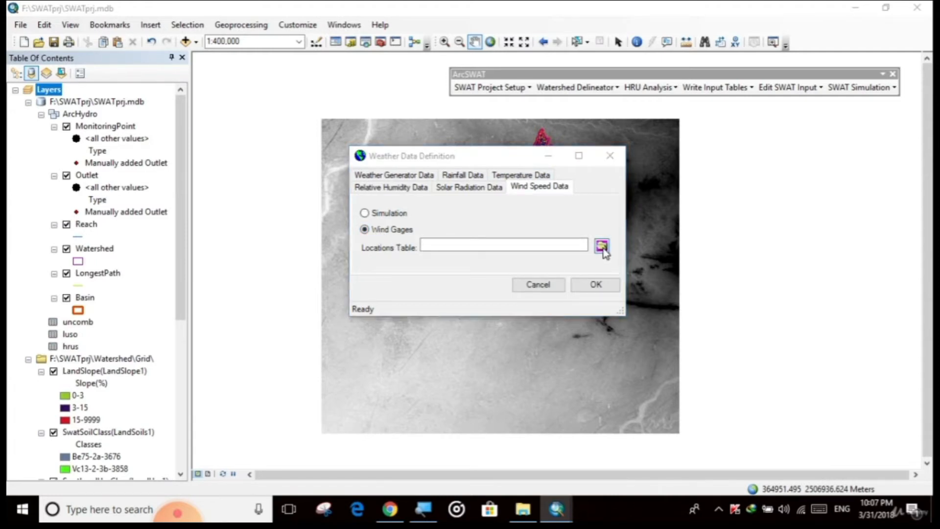
scroll(424, 246, "down", 10)
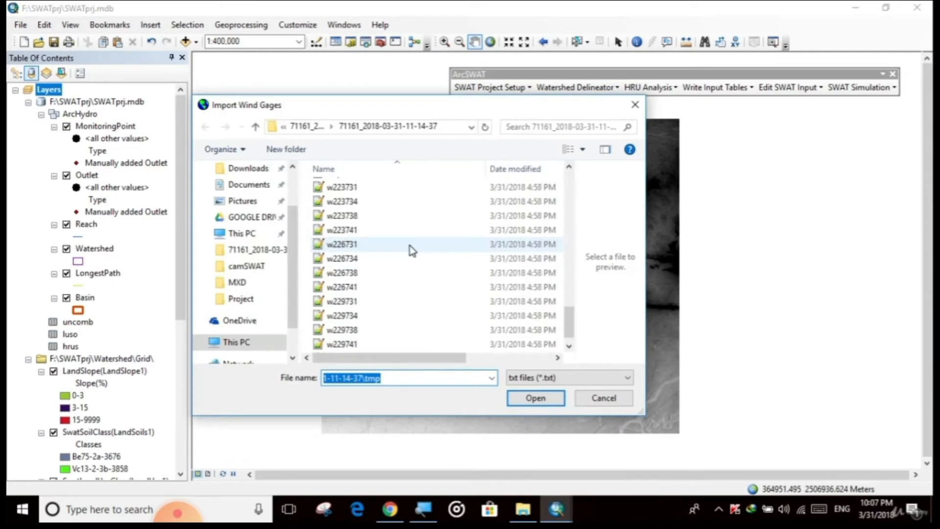
scroll(368, 291, "down", 2)
left_click(336, 344)
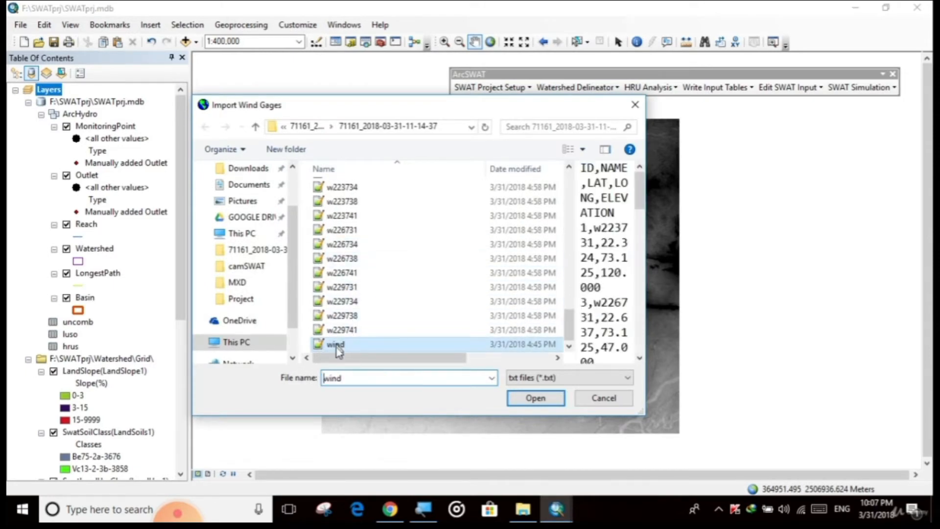
left_click(536, 398)
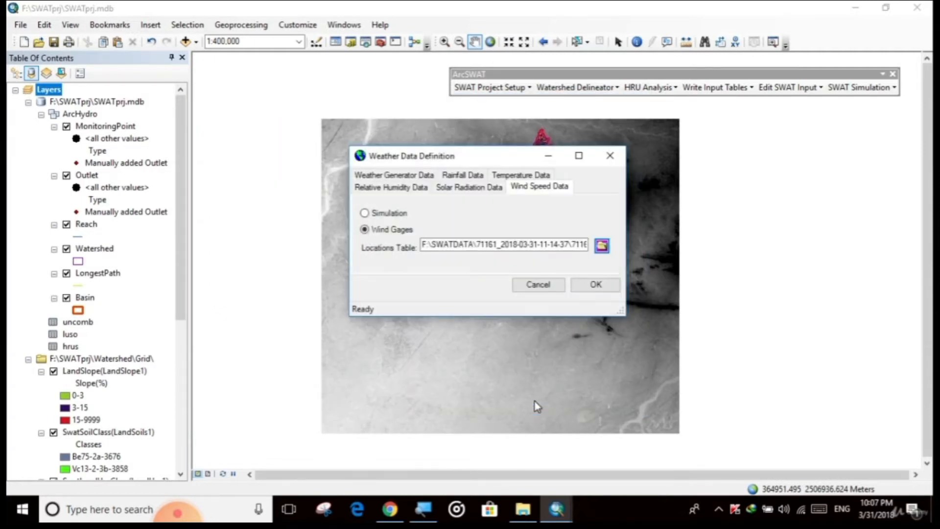
Set solar radiation data to solar gages and load solar.txt from the same folder as the locations table.
left_click(477, 188)
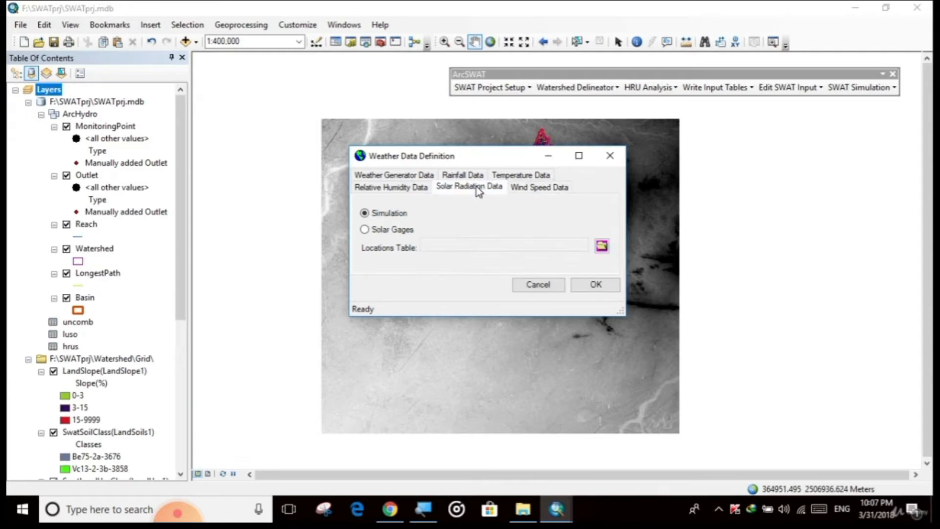
left_click(383, 237)
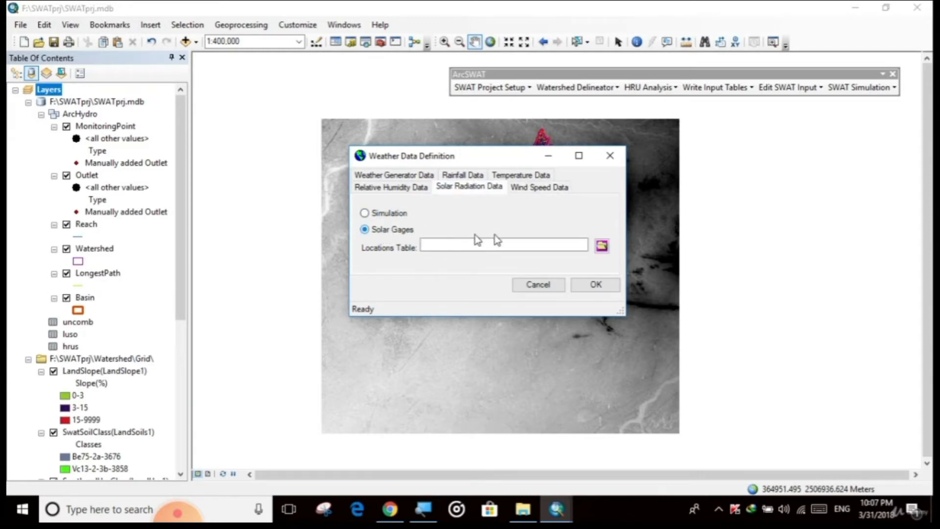
left_click(602, 246)
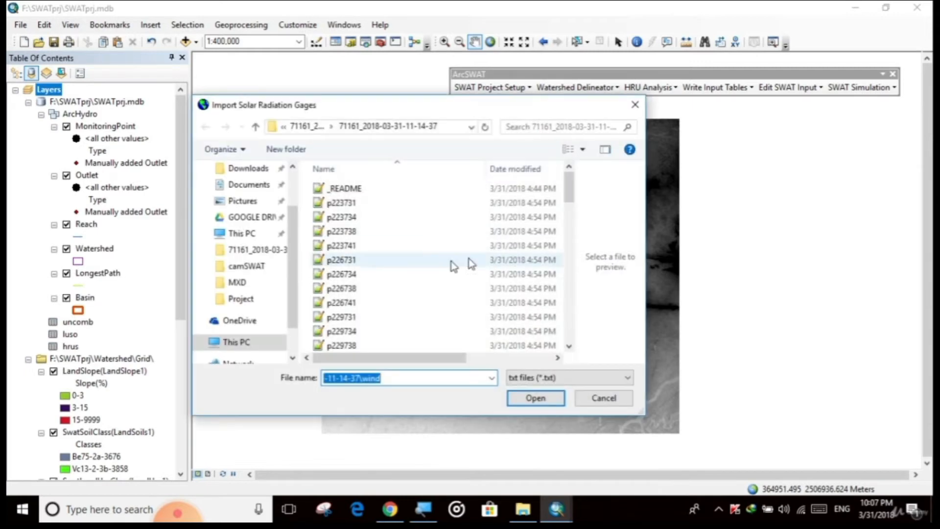
scroll(414, 272, "down", 15)
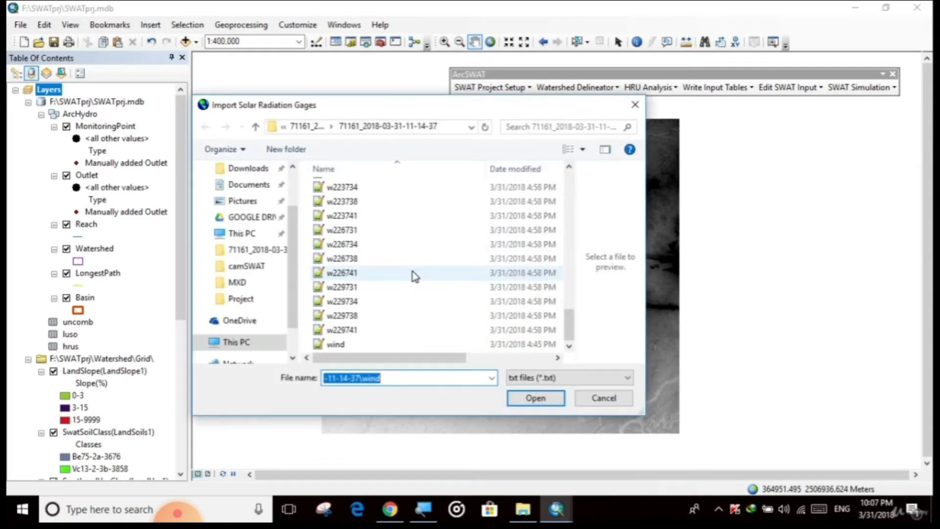
scroll(412, 271, "up", 3)
scroll(412, 271, "down", 3)
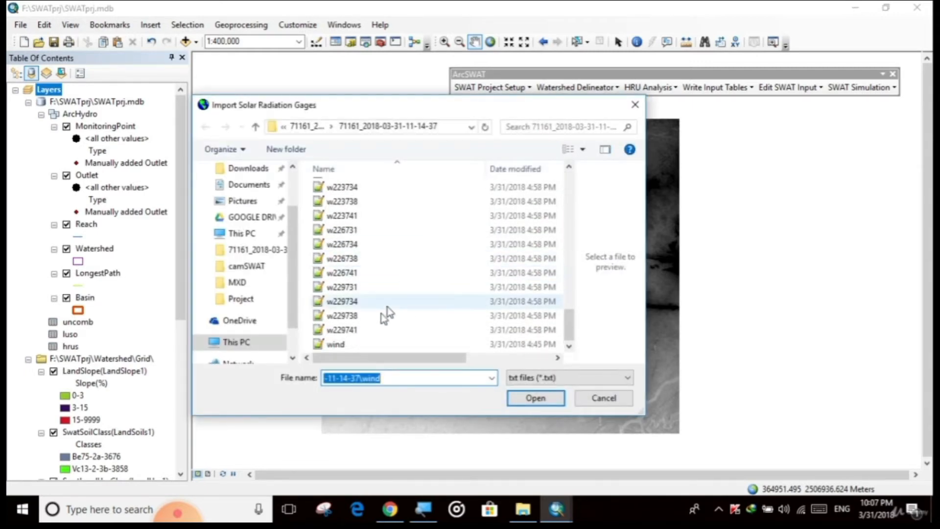
scroll(387, 314, "up", 6)
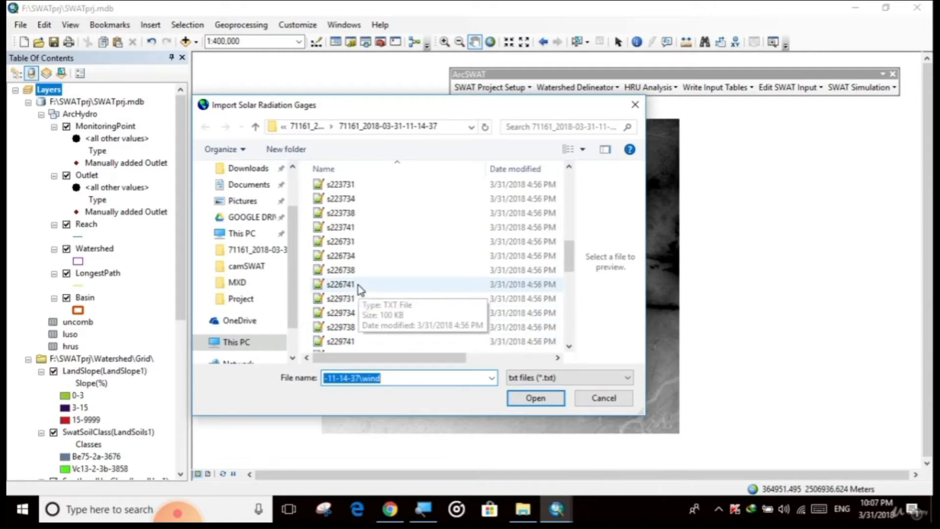
scroll(357, 285, "down", 2)
left_click(348, 273)
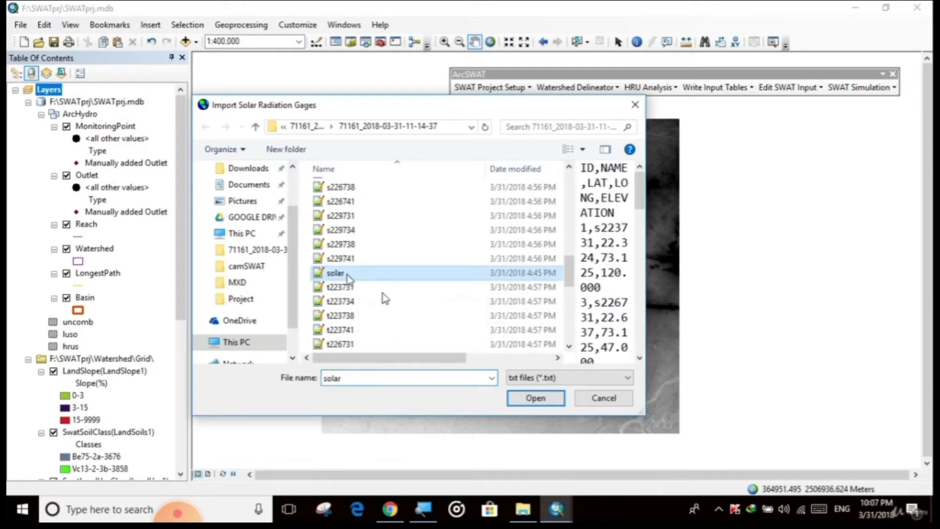
left_click(537, 398)
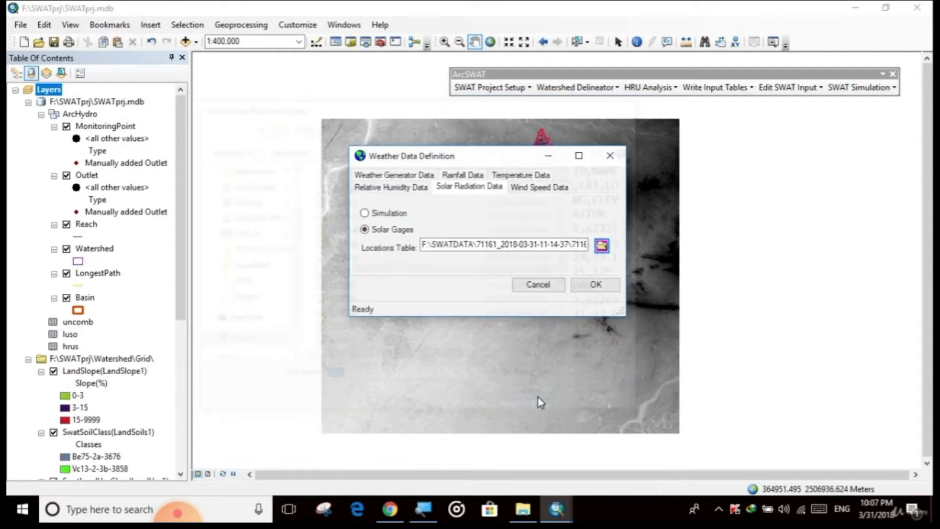
Set relative humidity data to relative humidity gages and load rh.txt from the same folder as the locations table.
left_click(401, 189)
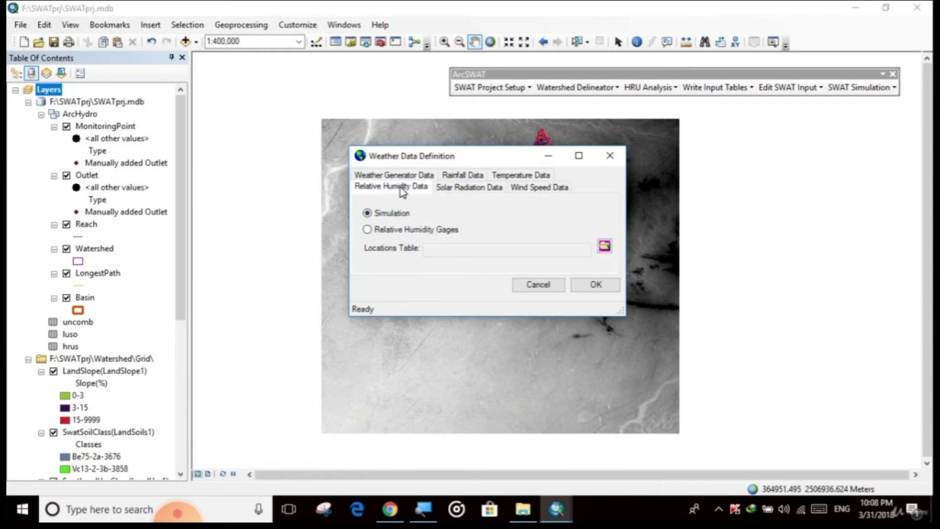
left_click(374, 232)
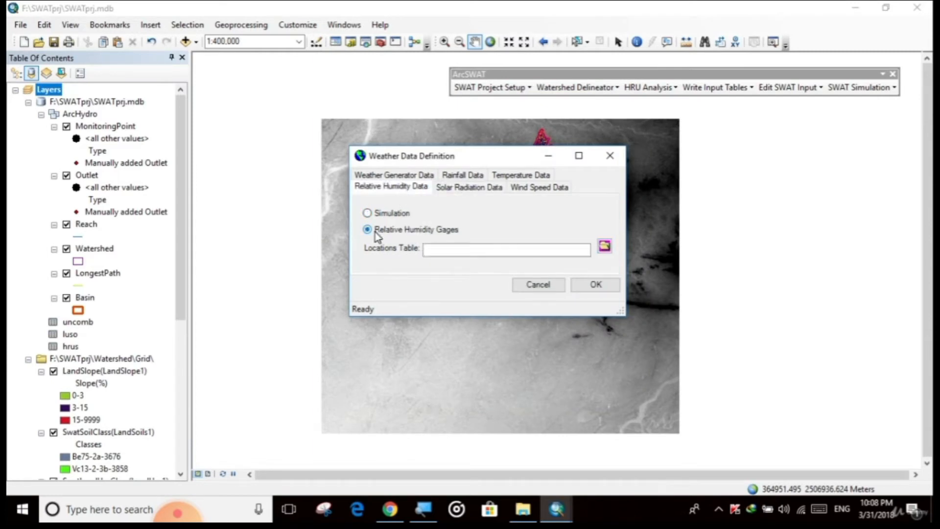
left_click(604, 246)
scroll(416, 269, "down", 4)
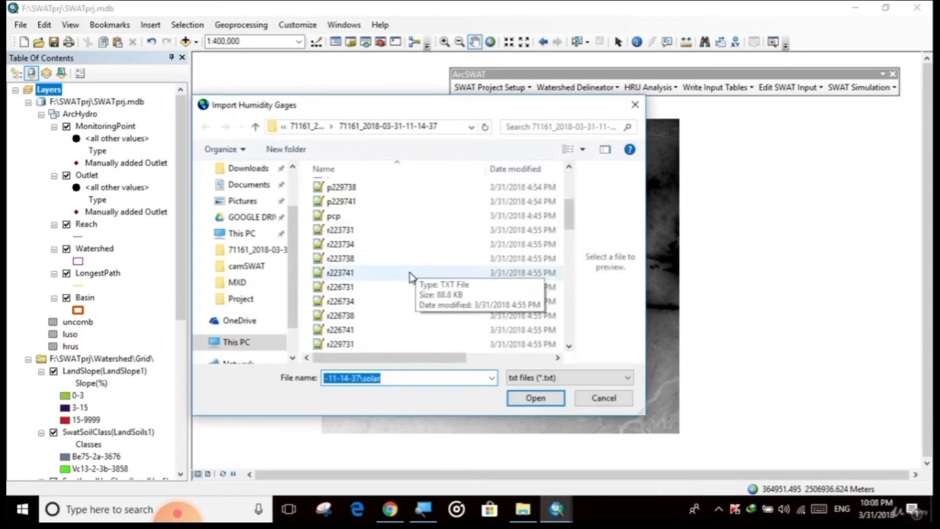
scroll(369, 233, "down", 8)
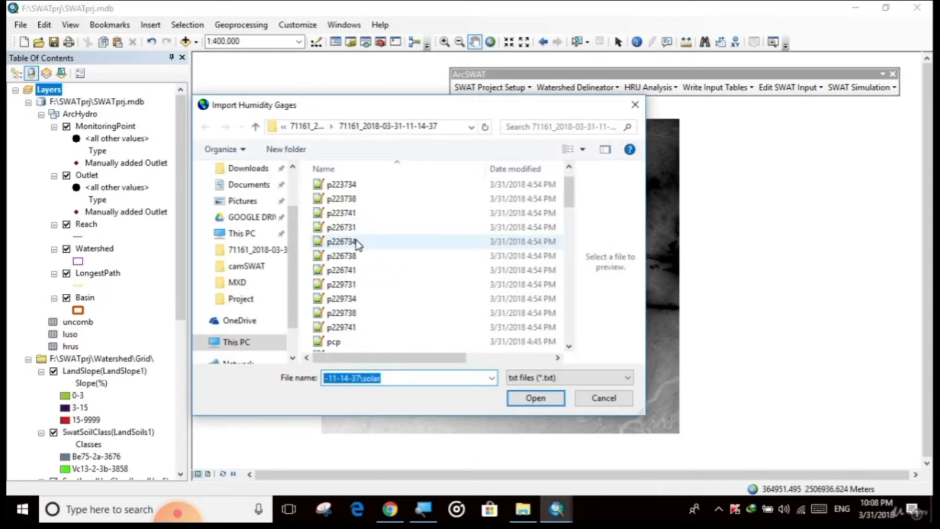
scroll(370, 328, "down", 4)
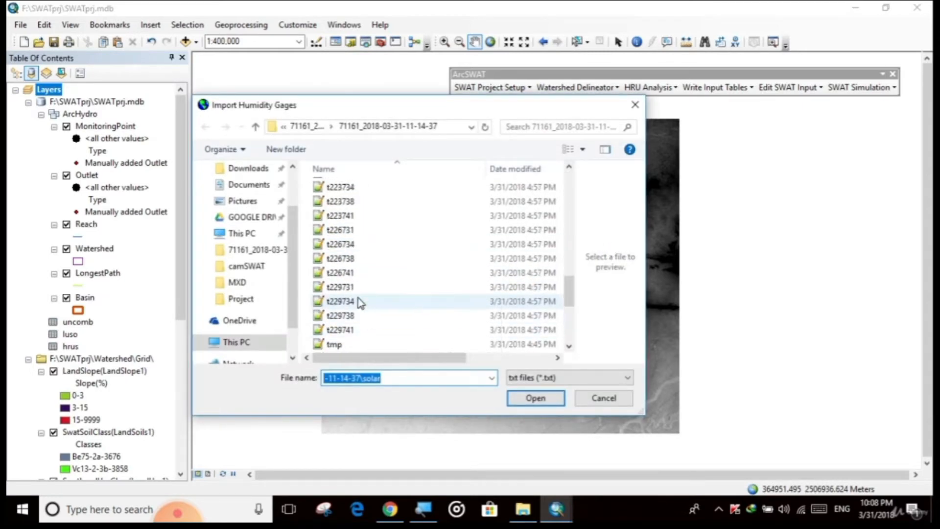
scroll(358, 308, "down", 2)
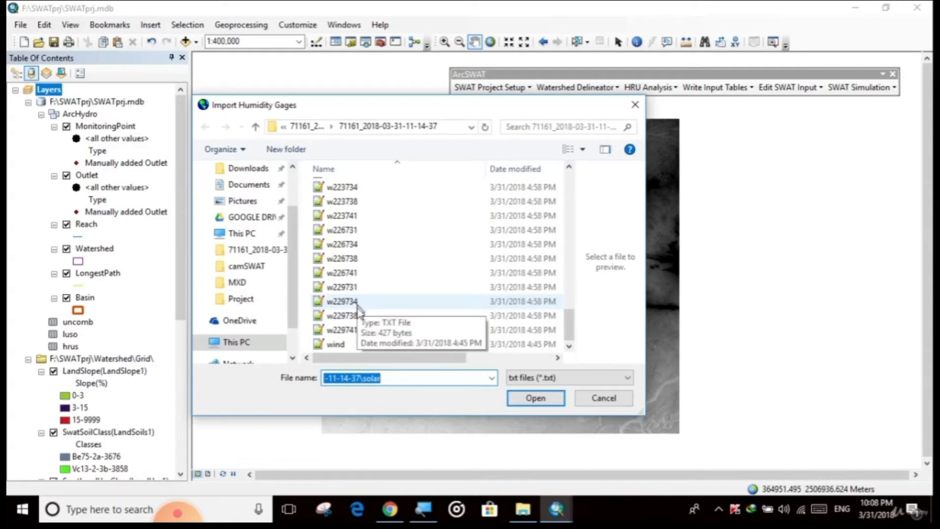
scroll(359, 308, "up", 11)
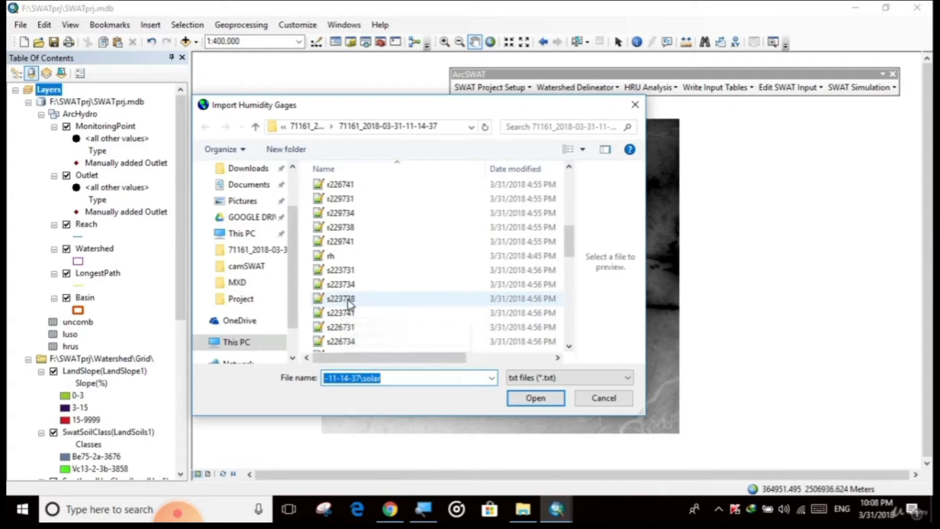
left_click(333, 256)
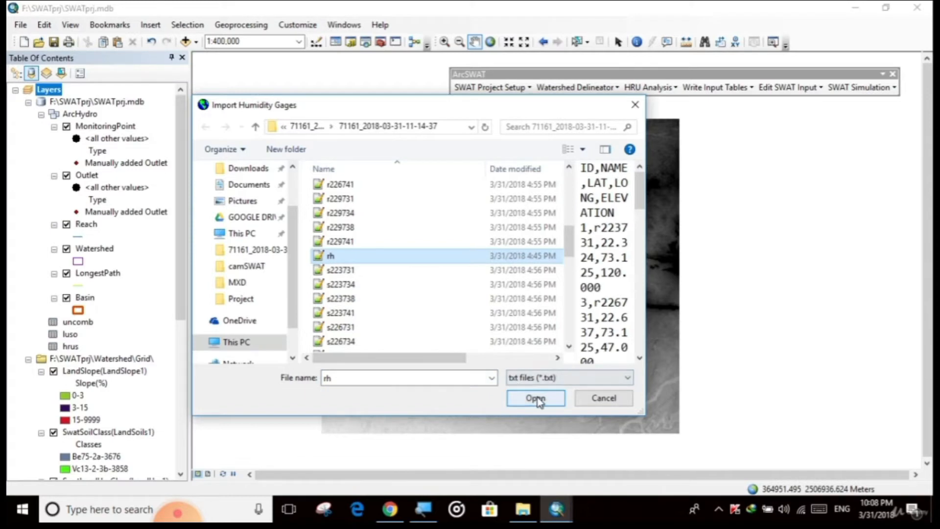
left_click(536, 398)
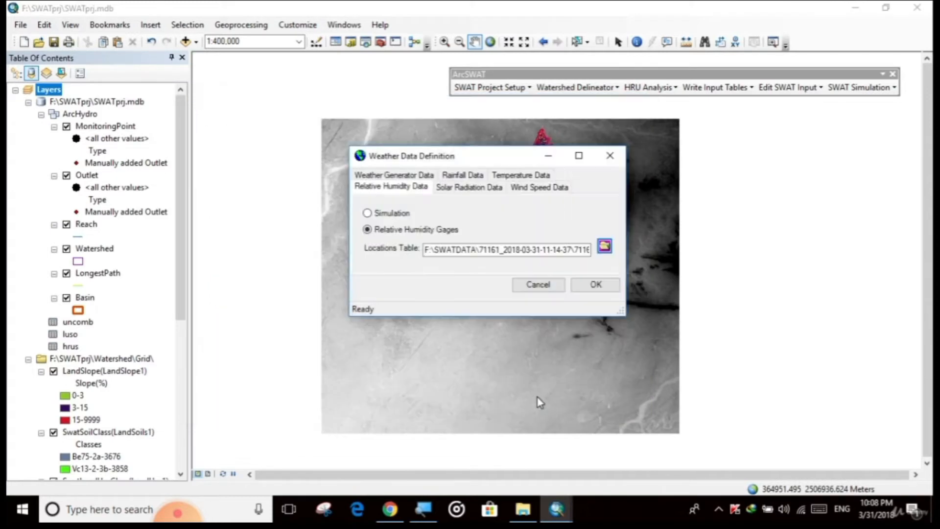
Review the weather generator, rainfall and wind speed settings, then confirm the weather data definition and close the dialog.
left_click(391, 176)
left_click(449, 186)
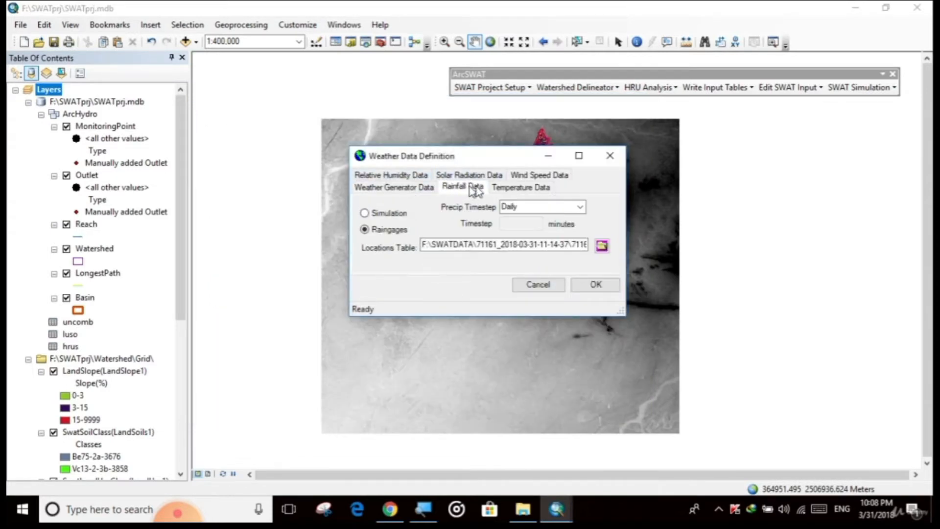
left_click(509, 190)
left_click(538, 175)
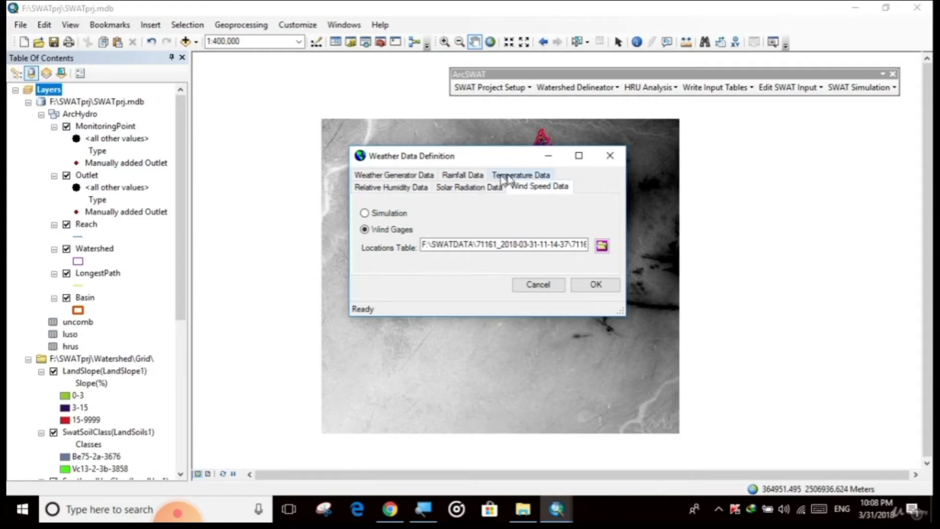
left_click(473, 177)
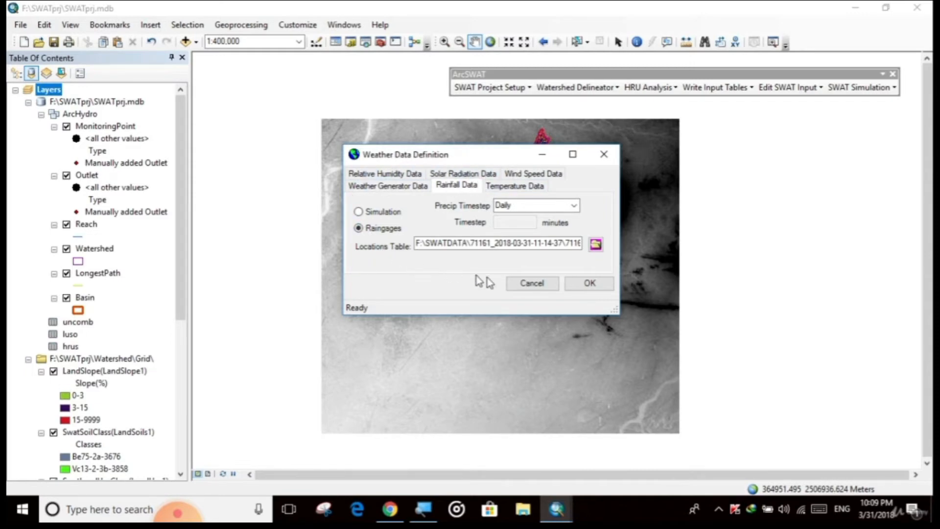
left_click(590, 284)
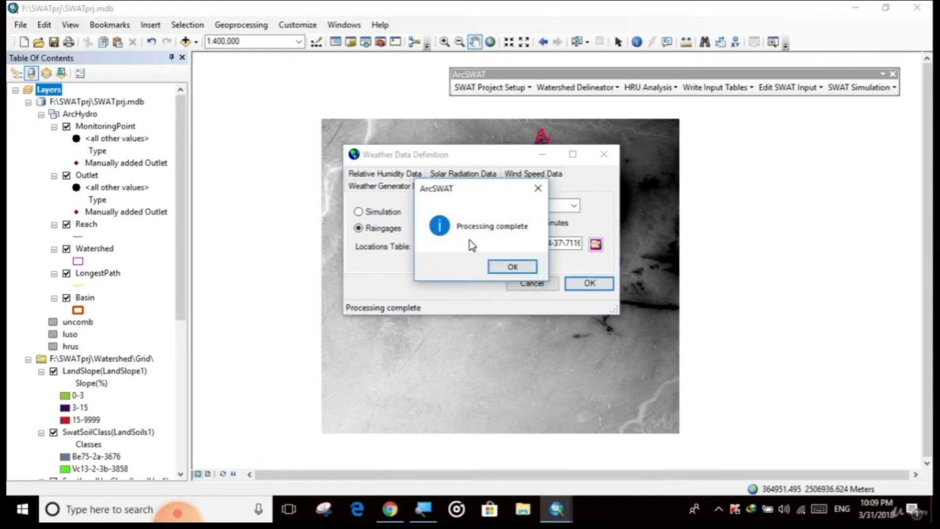
left_click(512, 268)
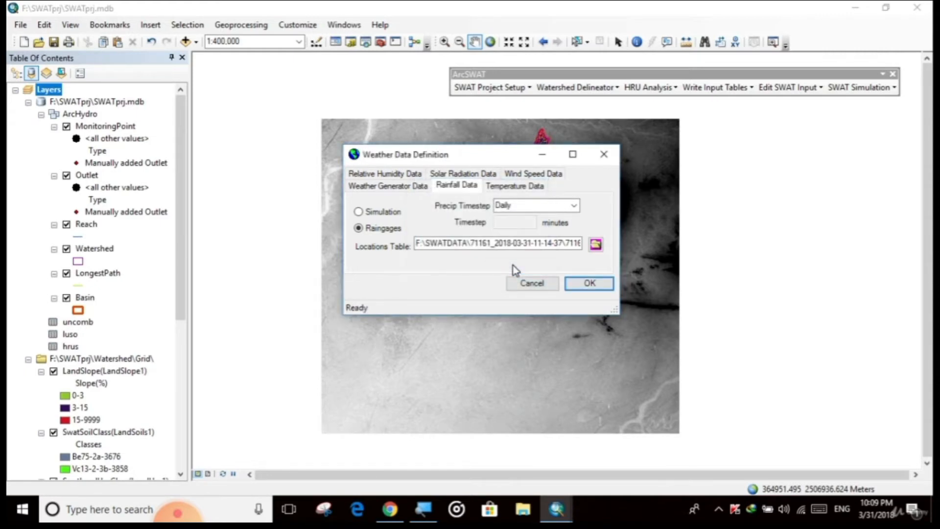
left_click(604, 155)
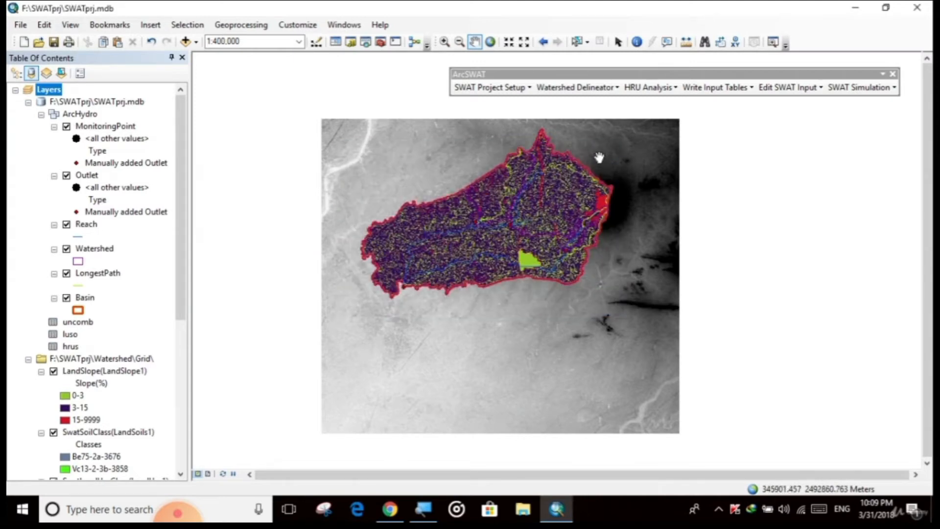
Write all SWAT database tables, choosing to use the weather database for heat units to maturity, then close the dialog.
left_click(717, 88)
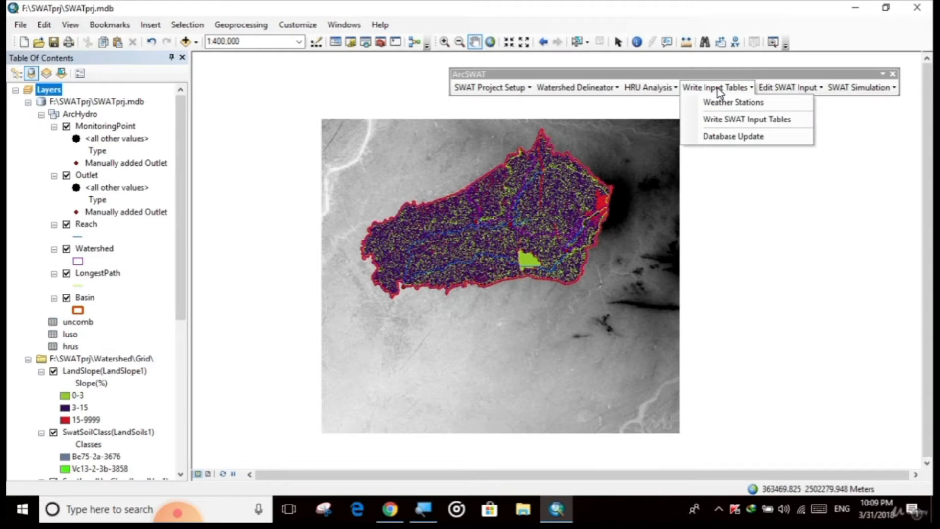
left_click(729, 125)
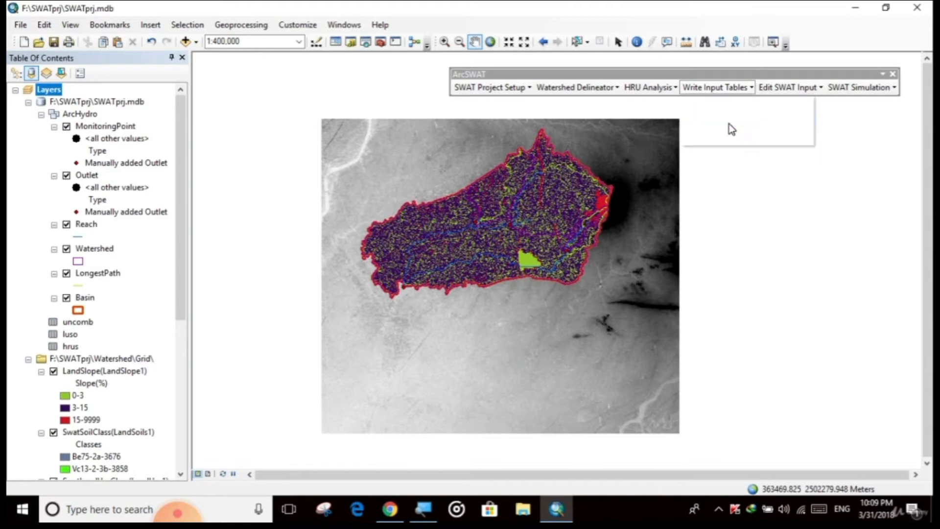
left_click_drag(136, 55, 357, 116)
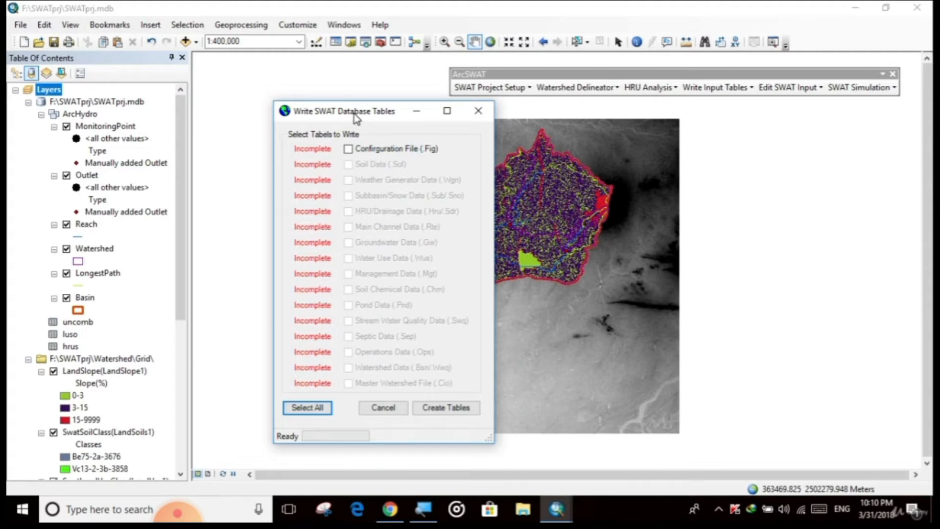
left_click_drag(356, 118, 409, 114)
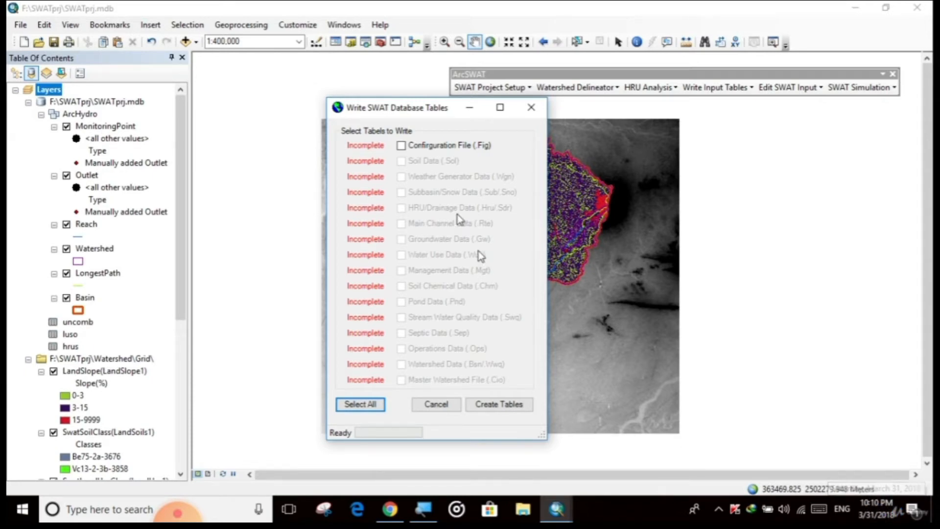
mouse_move(415, 112)
left_mouse_down()
mouse_move(375, 109)
mouse_move(408, 125)
mouse_move(418, 118)
left_mouse_up()
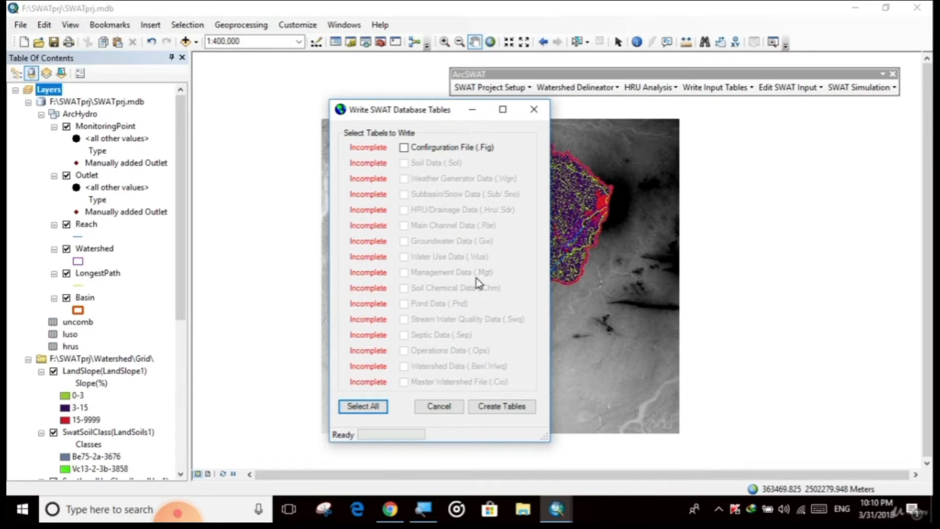
left_click_drag(401, 115, 409, 115)
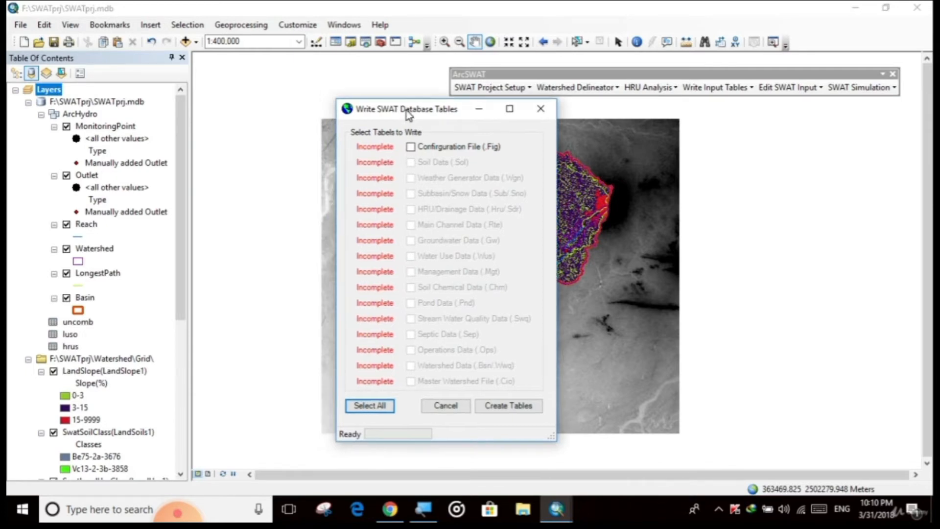
left_click(410, 146)
left_click(370, 406)
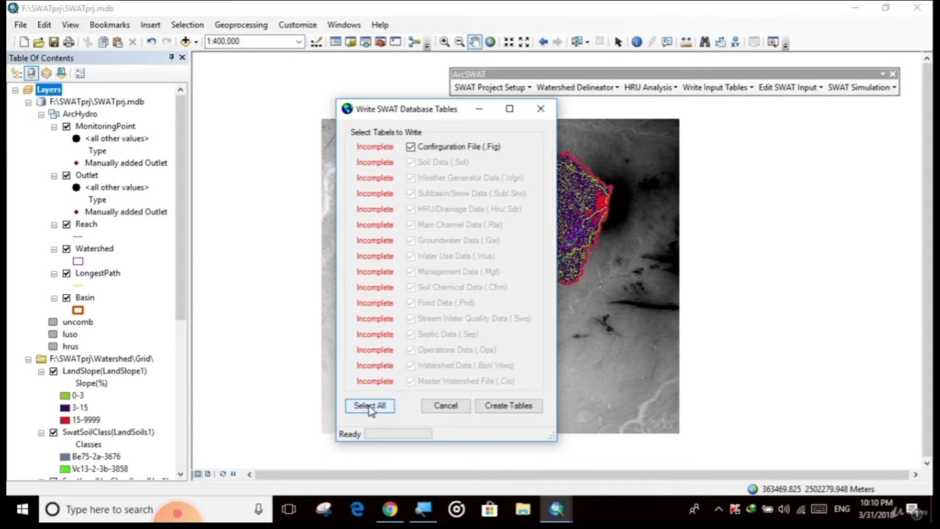
left_click(528, 410)
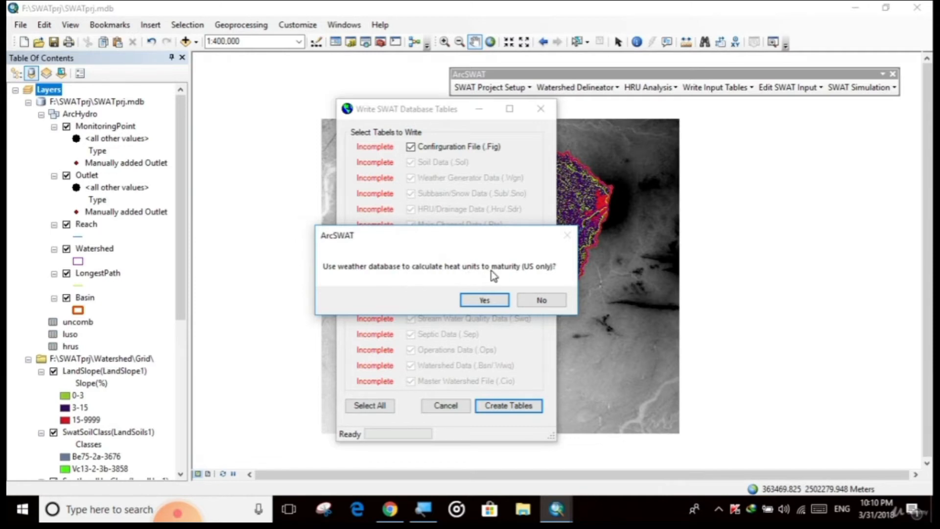
left_click(481, 302)
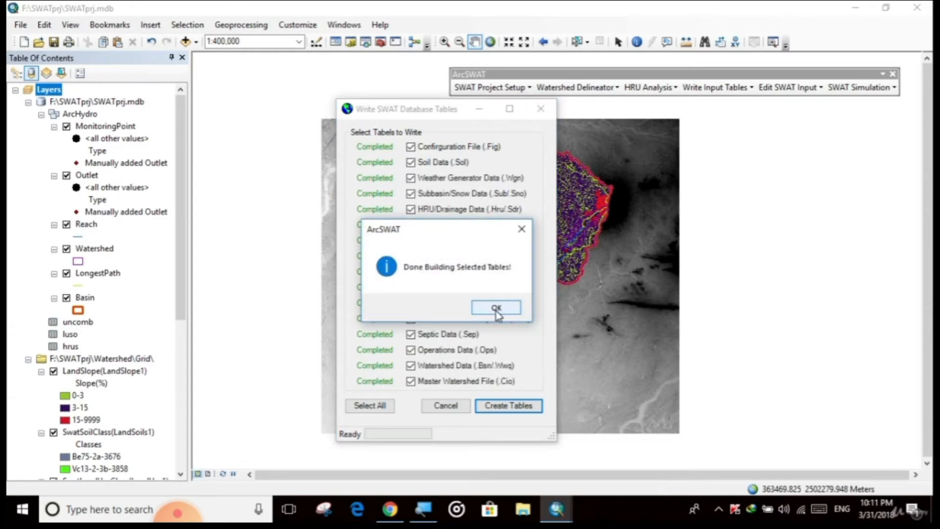
left_click(496, 308)
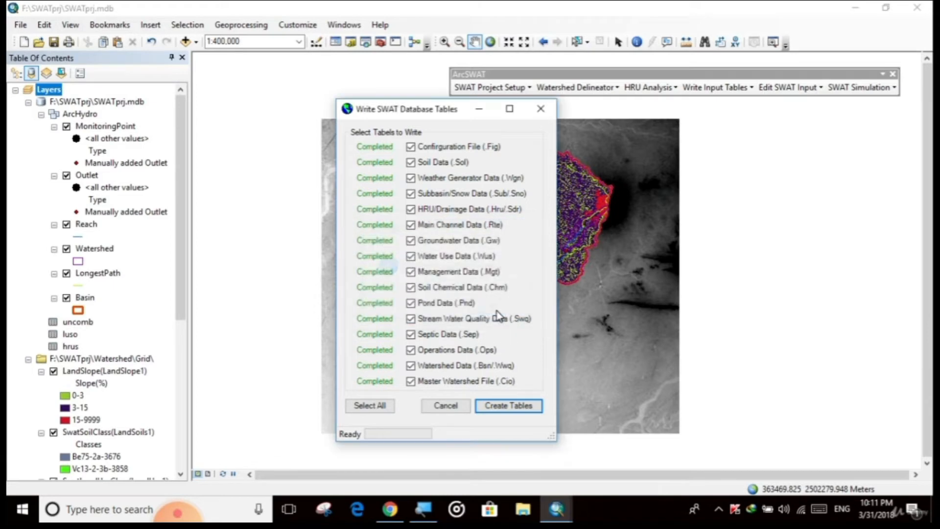
left_click(541, 108)
Update the SWAT project database for all tables from sol to ops, including the SWAT range tables, then close the dialog.
left_click(709, 91)
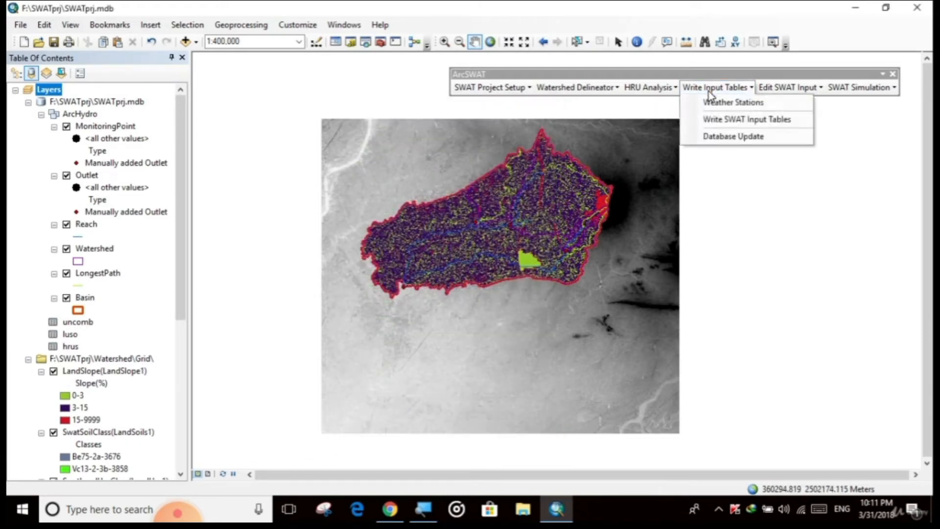
left_click(723, 137)
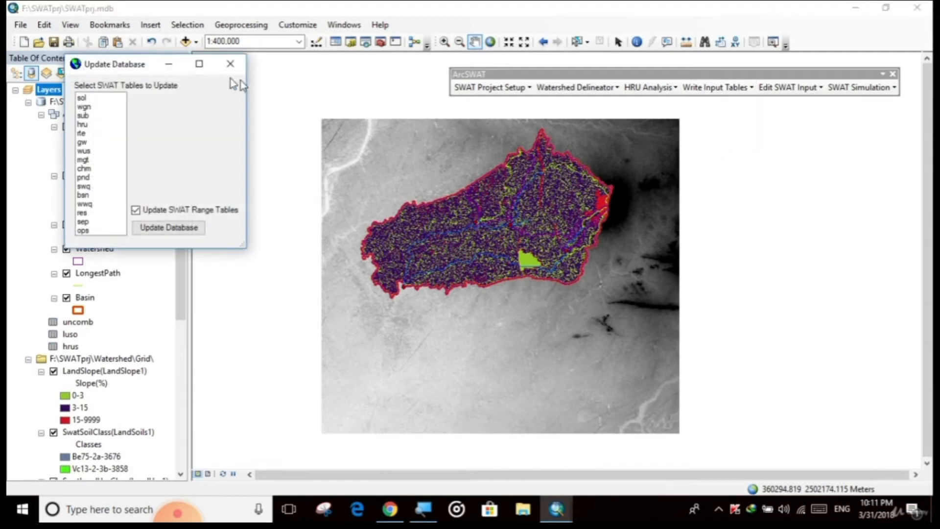
left_click_drag(113, 70, 408, 138)
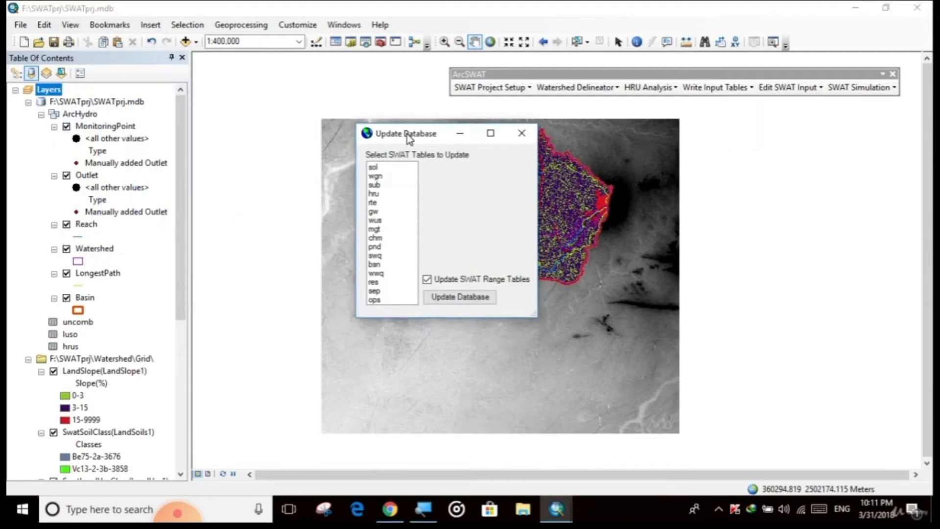
left_click(376, 168)
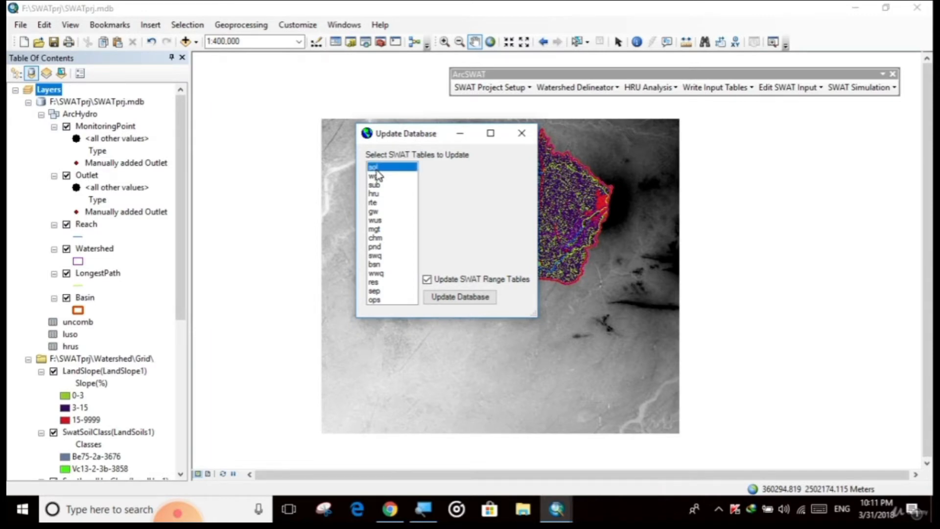
left_click(378, 300, "shift")
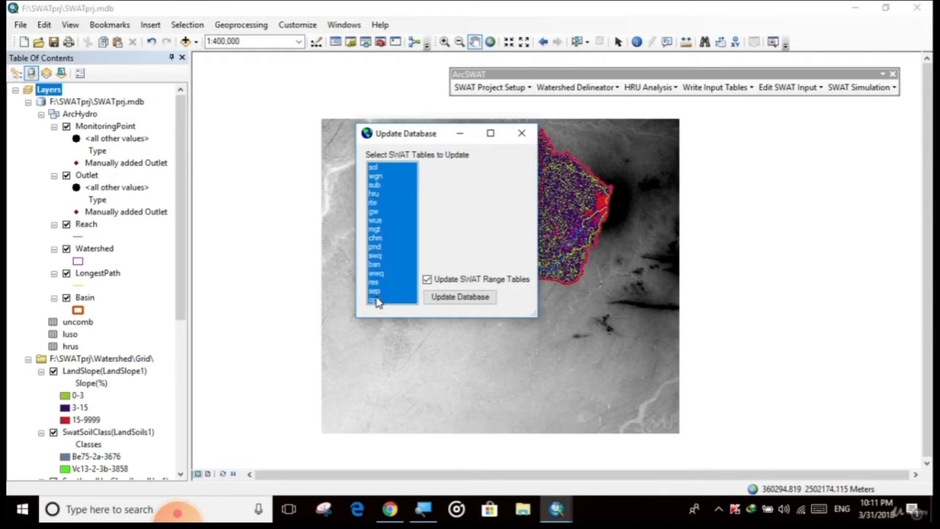
left_click(457, 297)
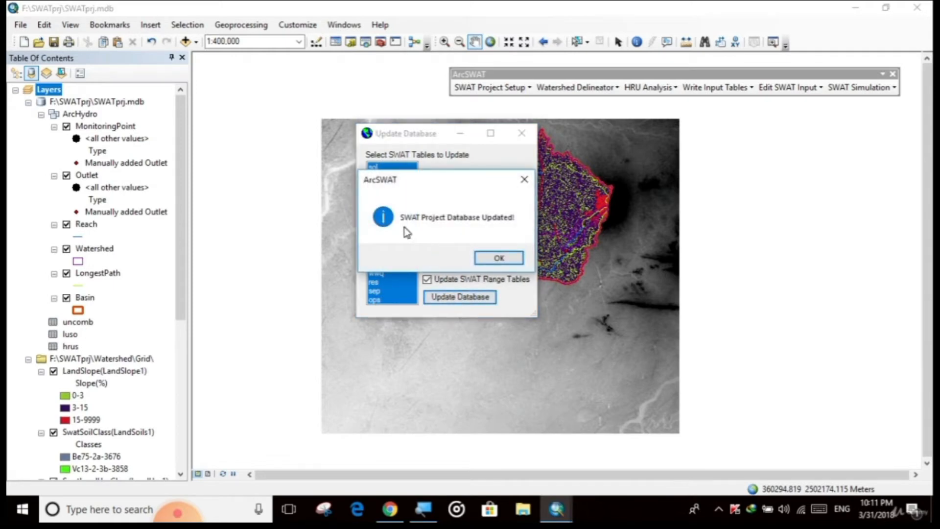
left_click(501, 260)
left_click(521, 133)
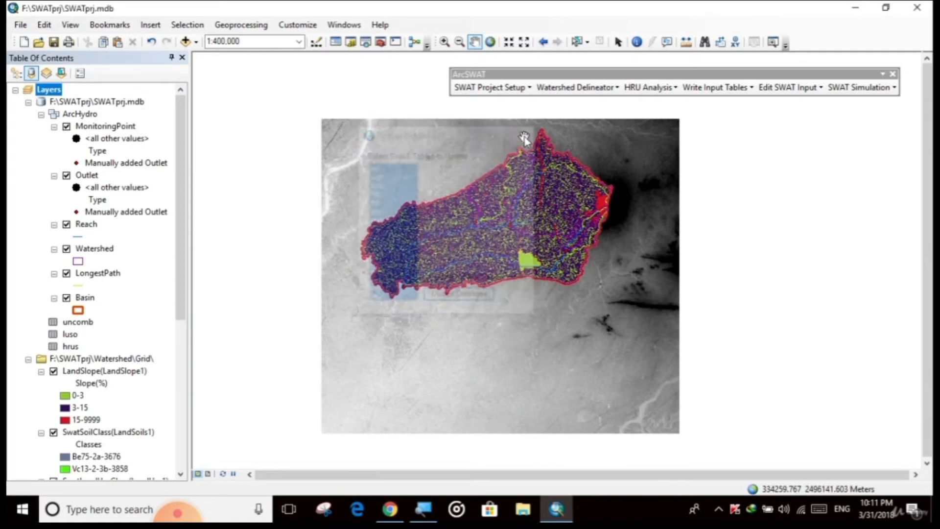
Open the User Soils database for editing.
left_click(710, 89)
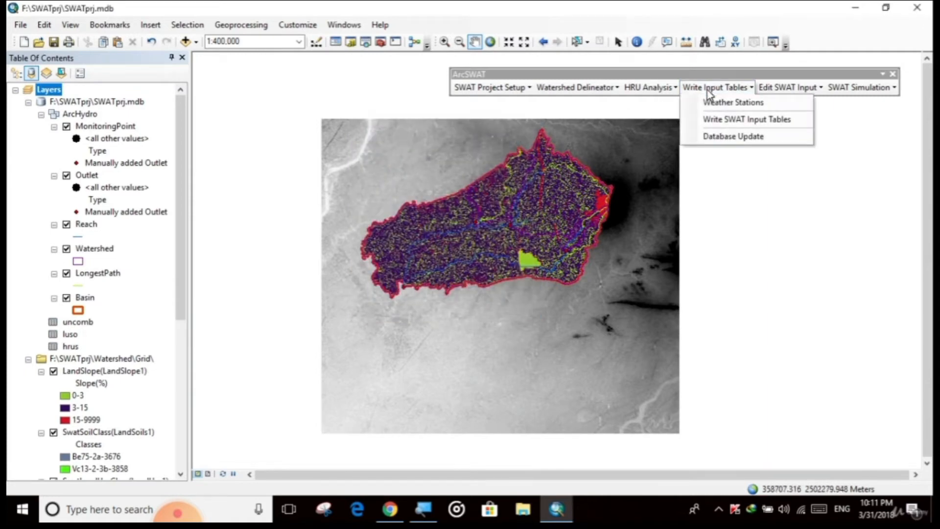
mouse_move(769, 88)
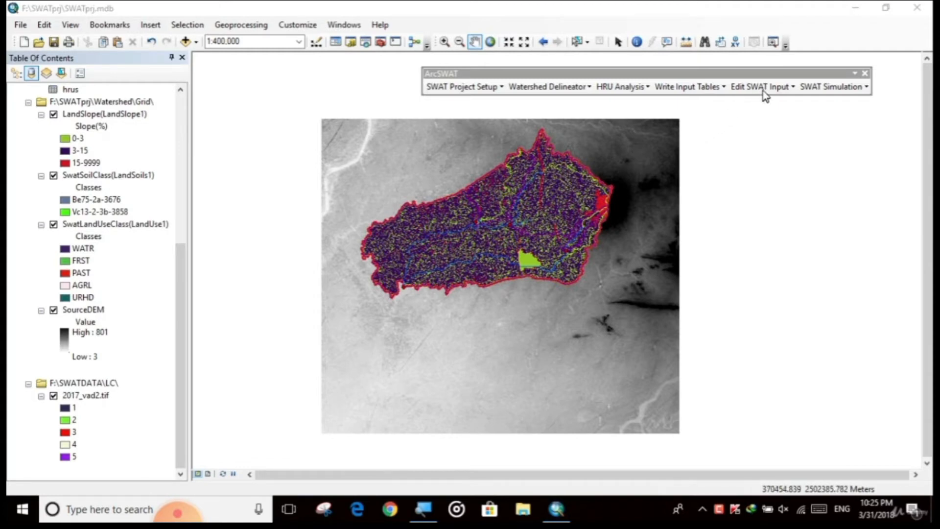
left_click(763, 90)
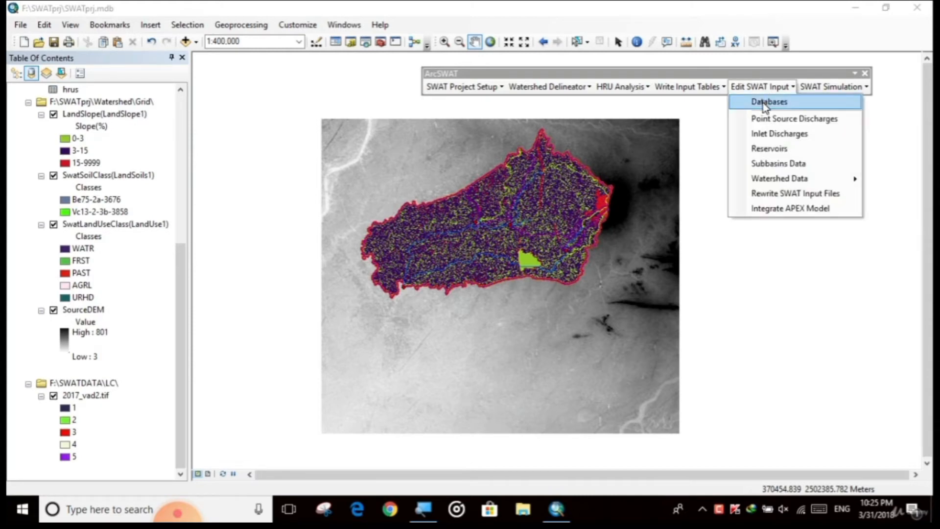
left_click(763, 105)
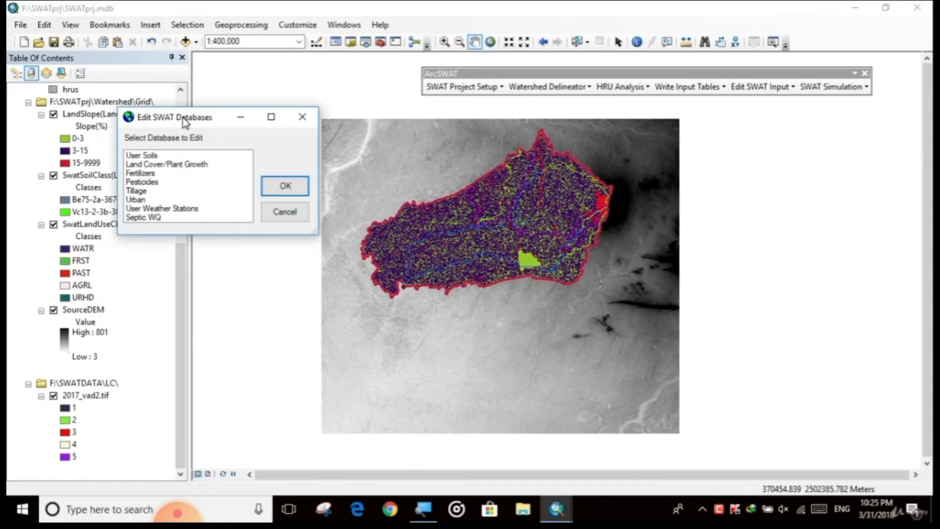
left_click_drag(183, 118, 418, 148)
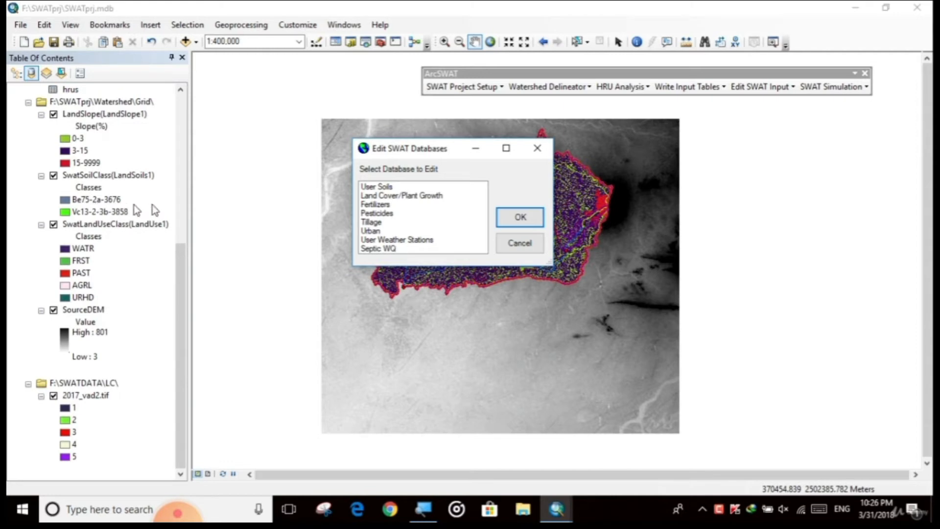
left_click(389, 188)
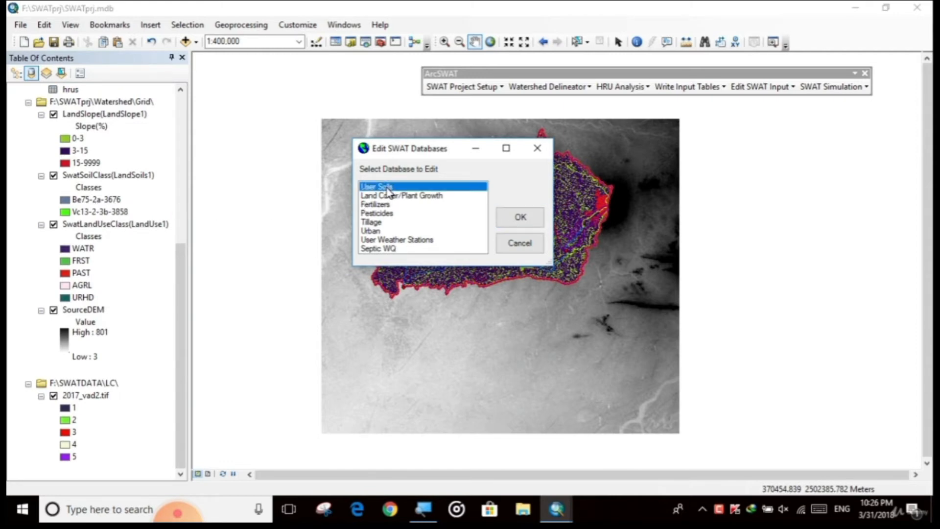
left_click(519, 218)
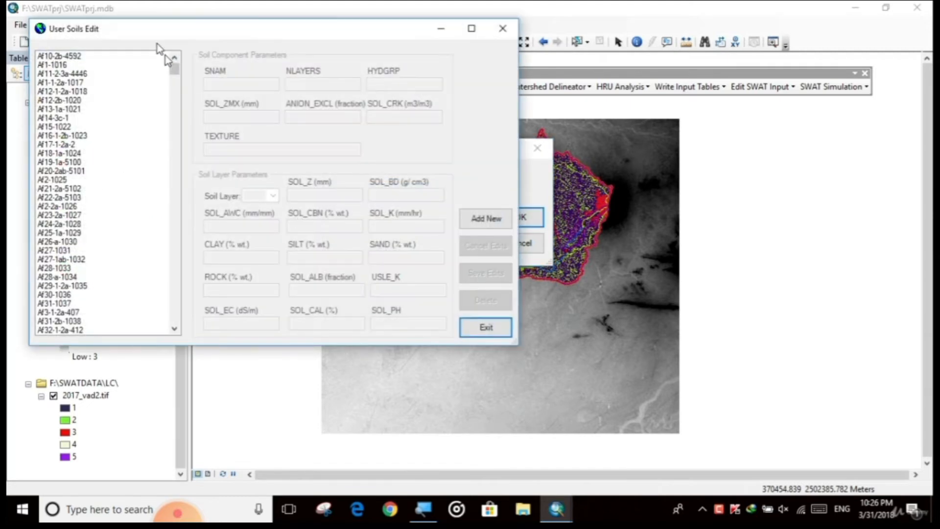
Scroll through the user soils list and select the soil Be75-2a-3676.
left_click_drag(145, 35, 388, 104)
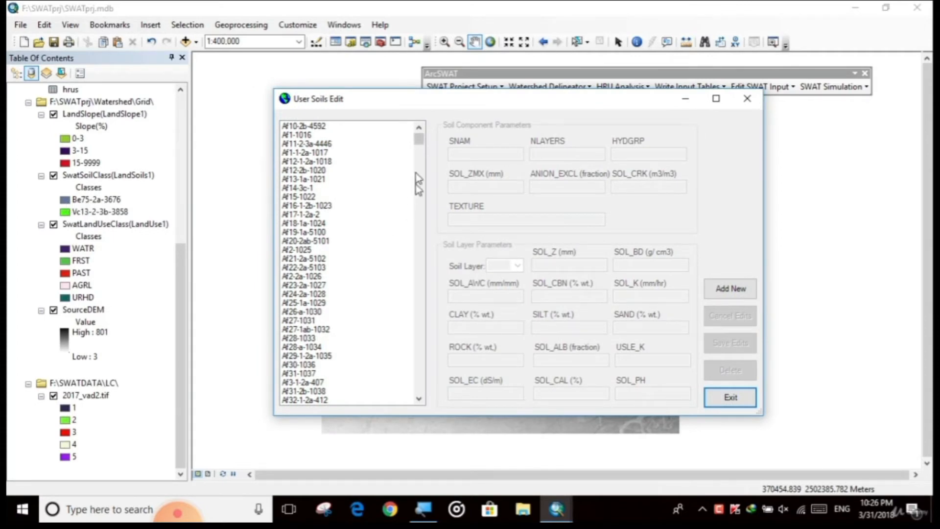
left_click_drag(419, 143, 422, 174)
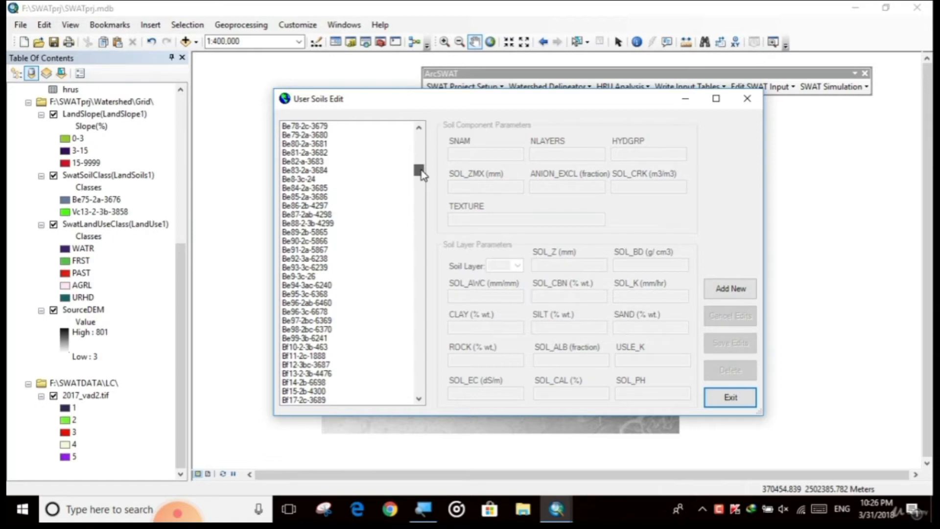
left_click_drag(421, 172, 421, 175)
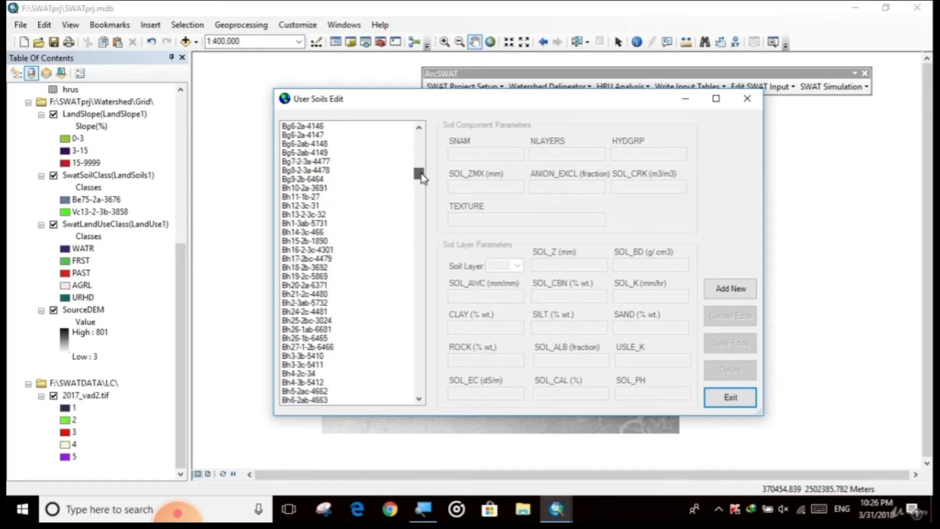
left_click(423, 509)
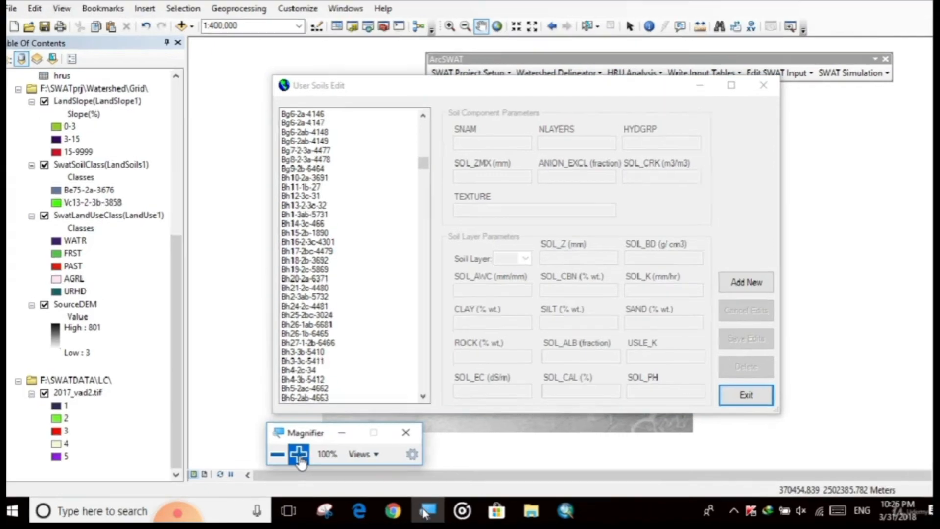
left_click(299, 454)
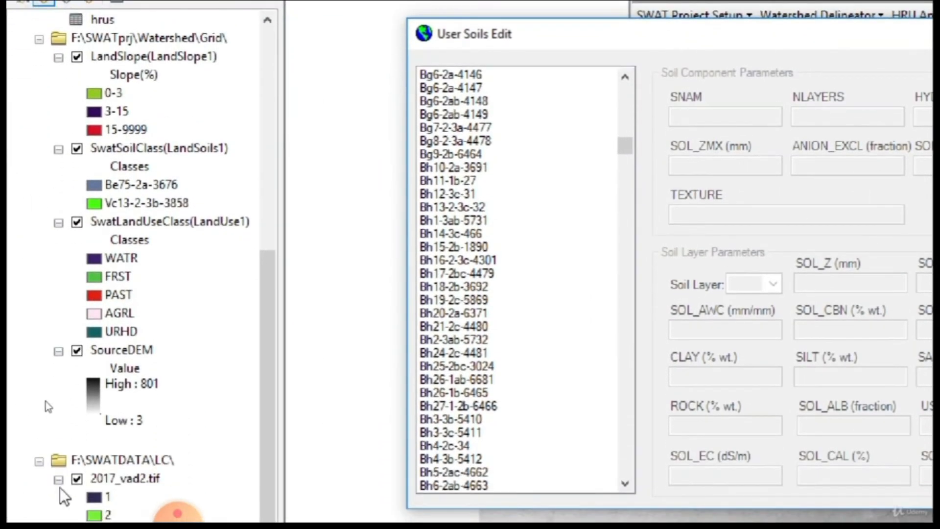
scroll(457, 283, "up", 3)
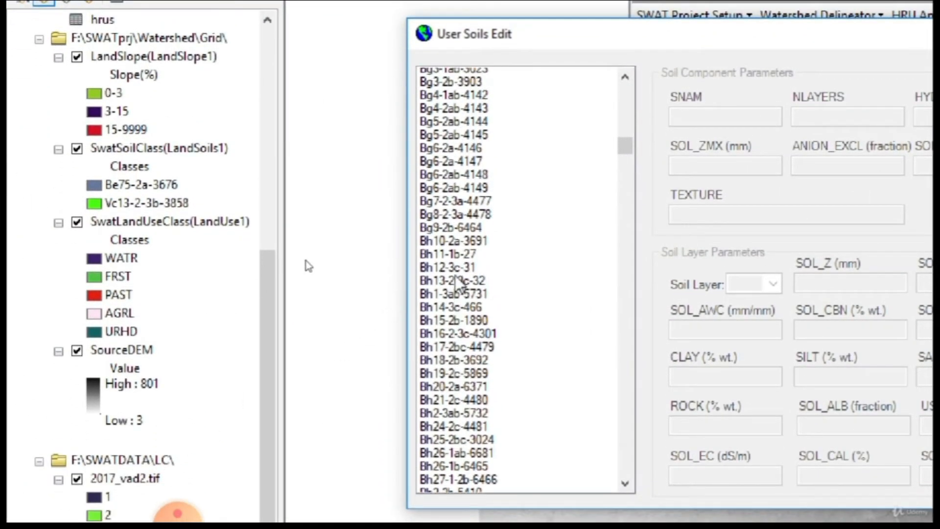
scroll(457, 282, "up", 20)
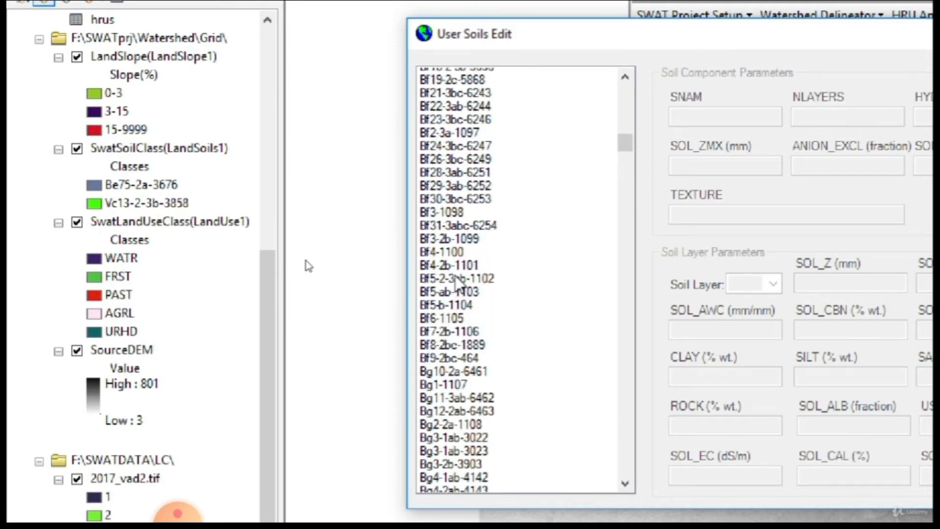
scroll(557, 160, "up", 3)
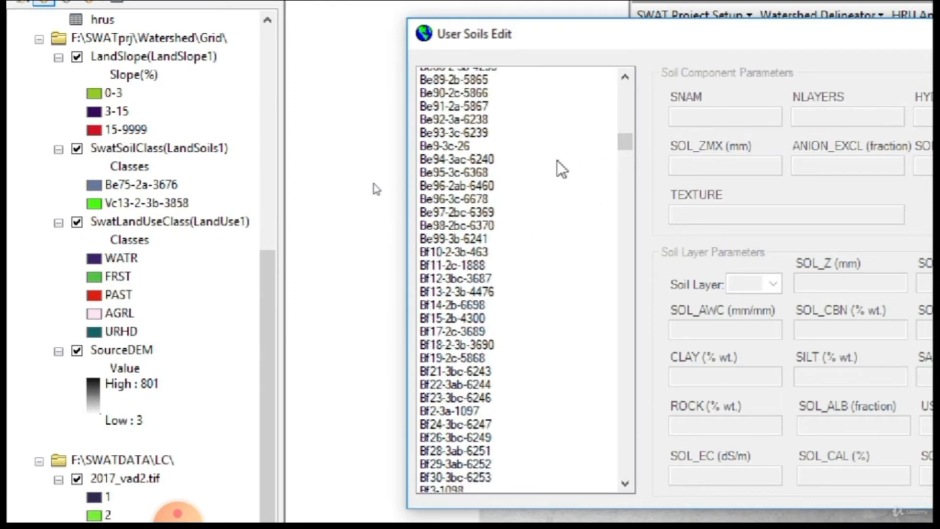
scroll(558, 162, "up", 1)
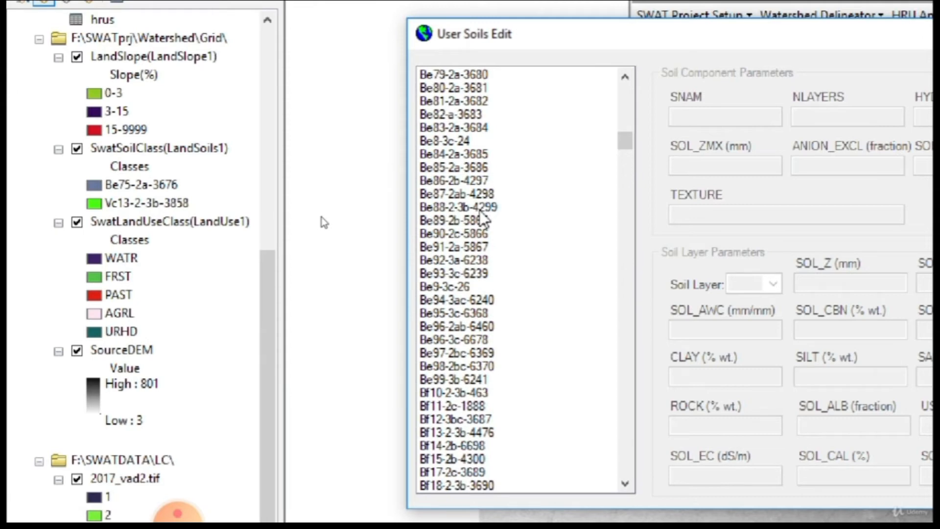
scroll(479, 213, "up", 2)
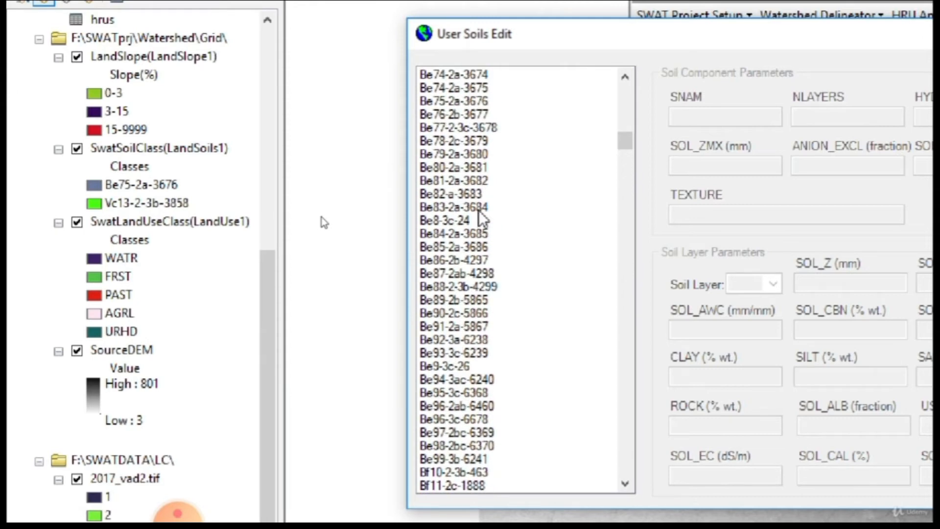
left_click(437, 101)
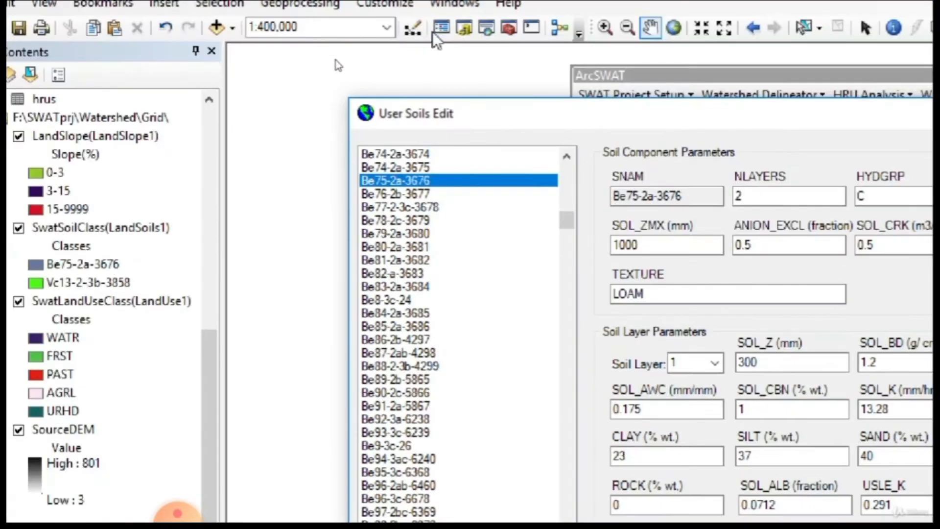
Review the soil component and layer parameters of Be75-2a-3676 for layers 1 and 2, then exit the soils editor.
left_click_drag(521, 117, 387, 58)
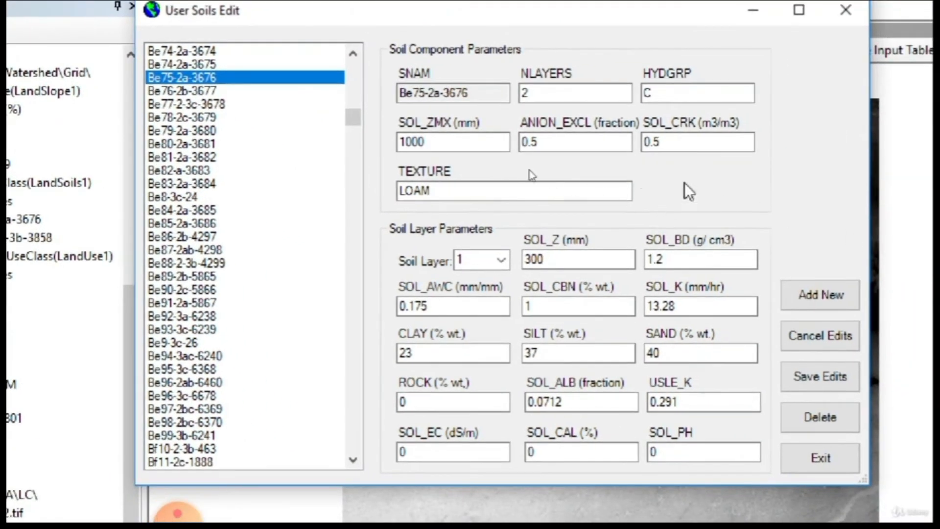
left_click(480, 143)
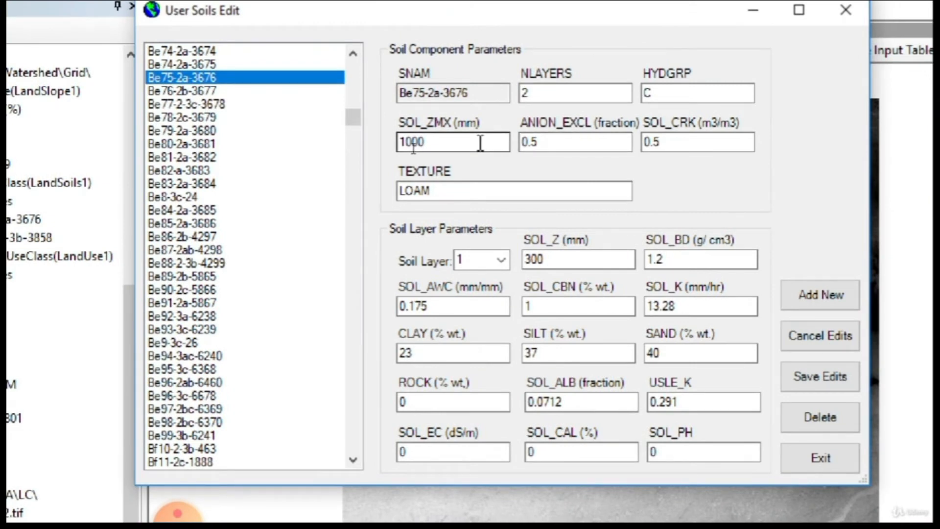
left_click(427, 195)
left_click(575, 263)
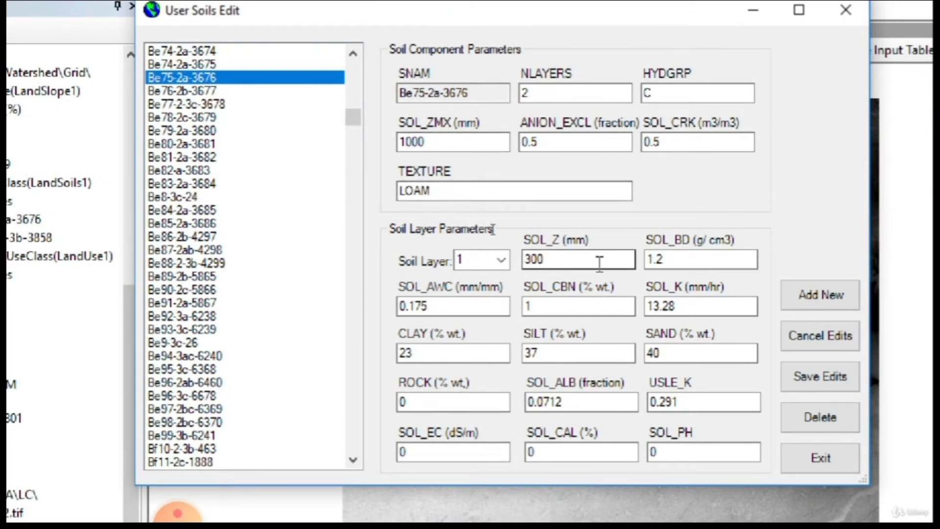
left_click(749, 306)
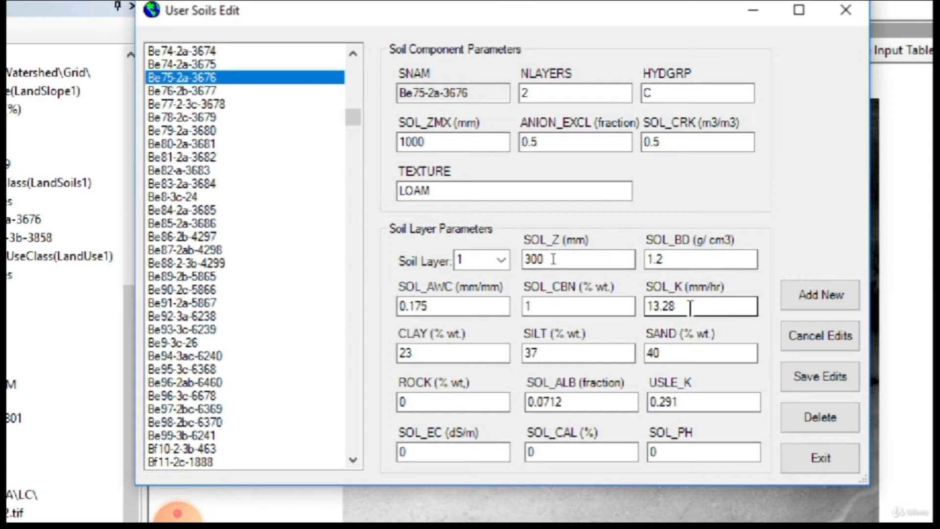
left_click(455, 353)
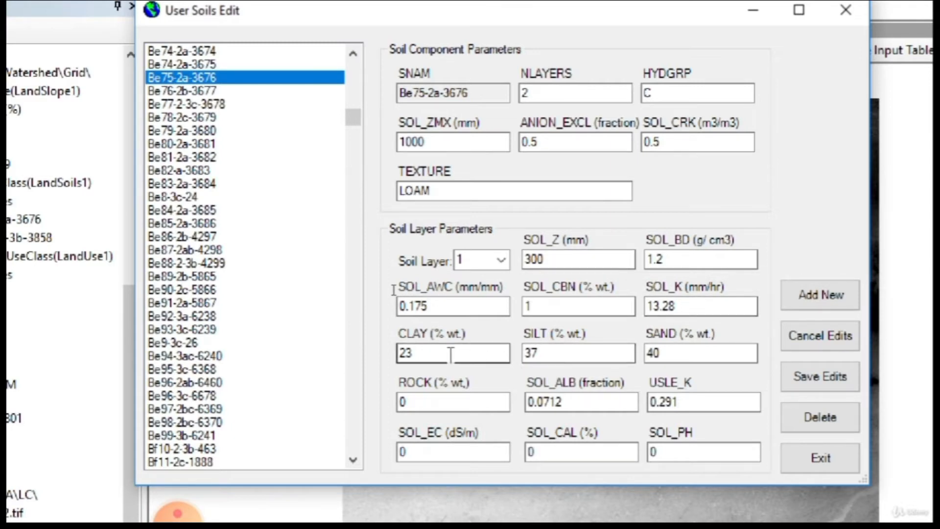
left_click(553, 360)
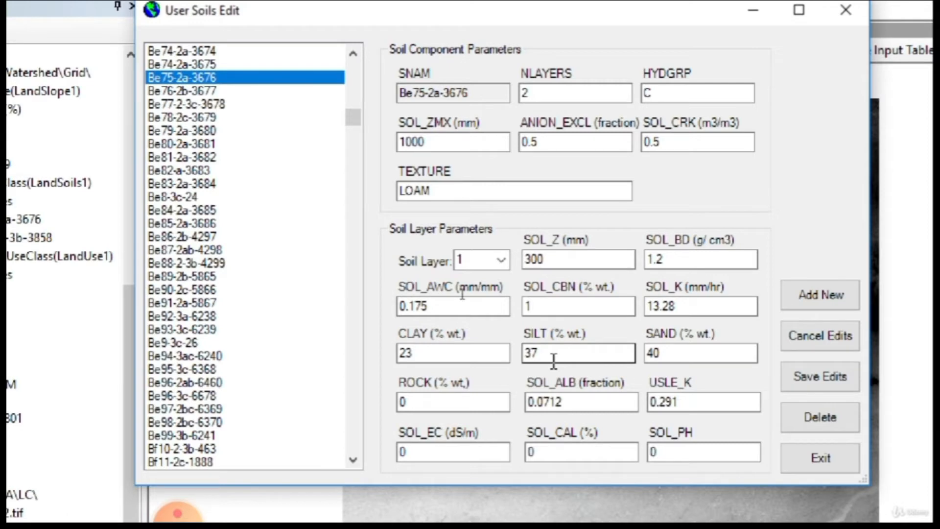
left_click(702, 354)
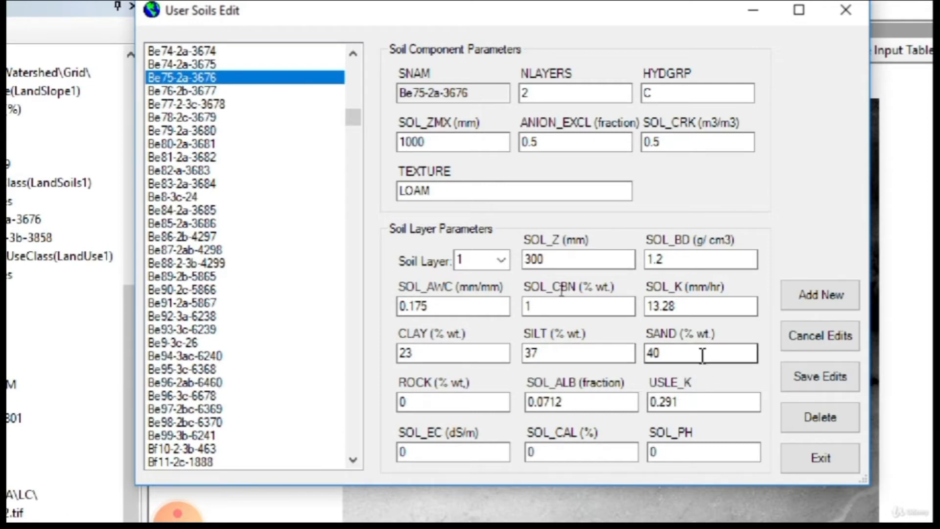
left_click(451, 191)
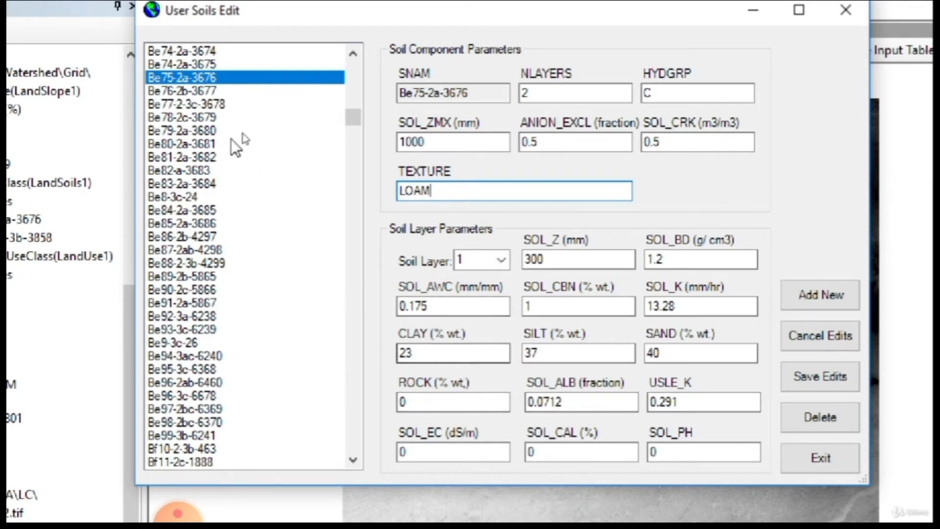
left_click(501, 259)
left_click(484, 282)
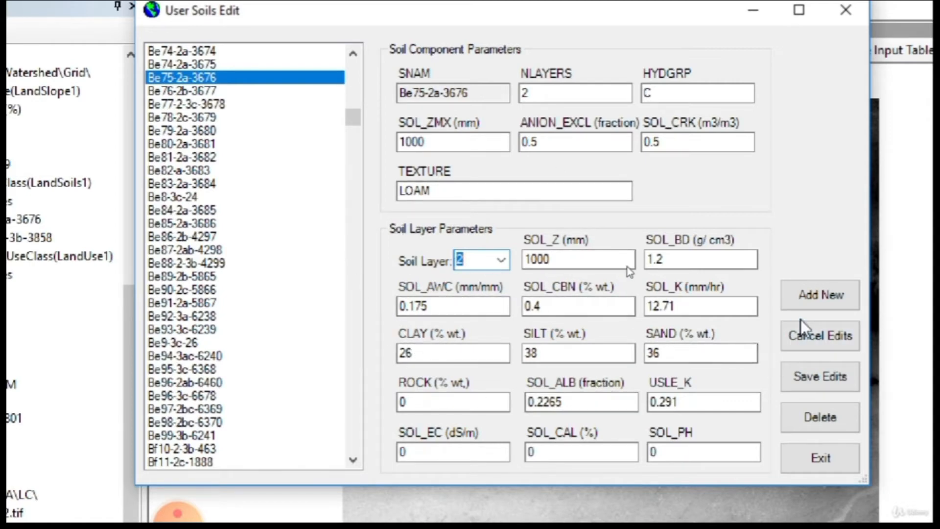
left_click(813, 469)
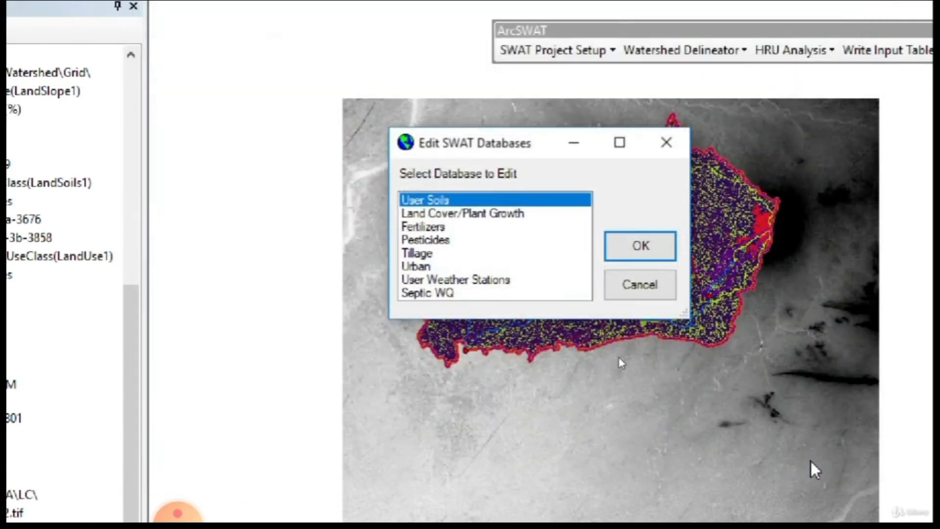
Open the Land Cover/Plant Growth database and review the Agricultural Land-Generic crop parameters, then close the editor.
left_click(451, 216)
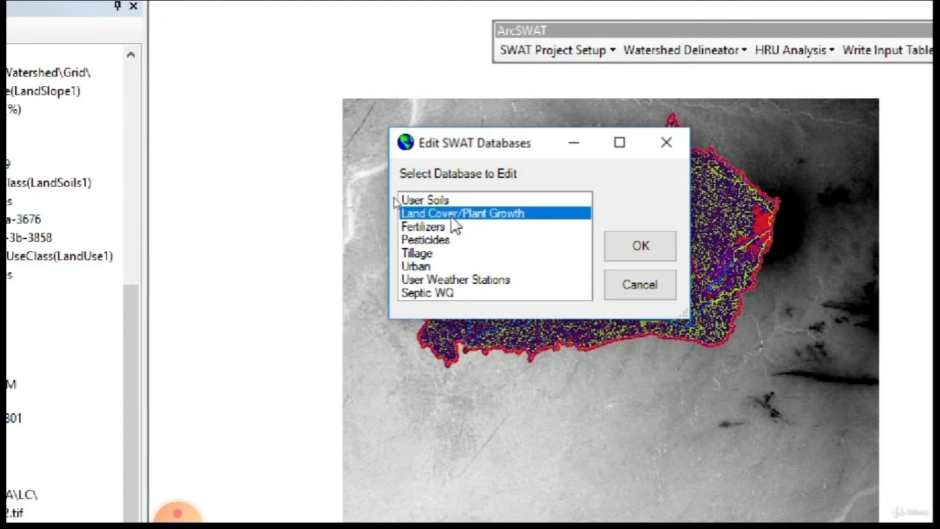
left_click(639, 255)
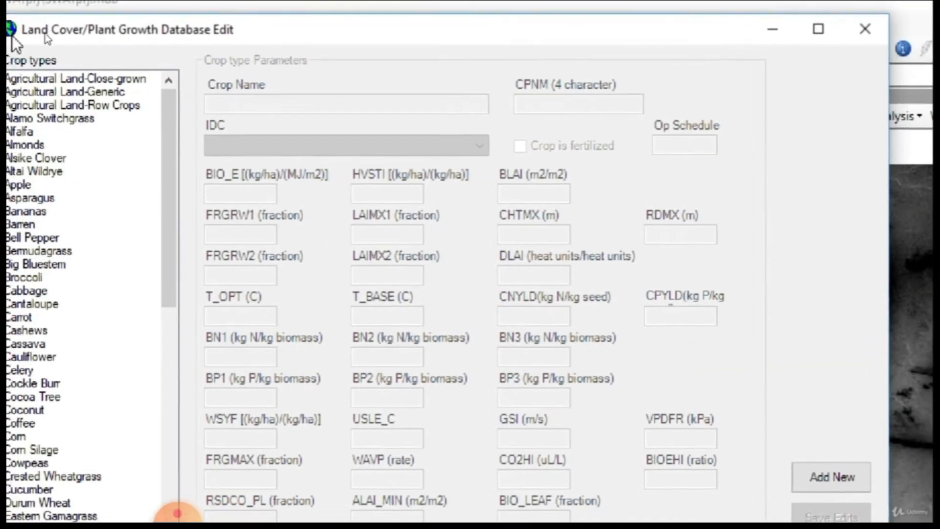
left_click(41, 91)
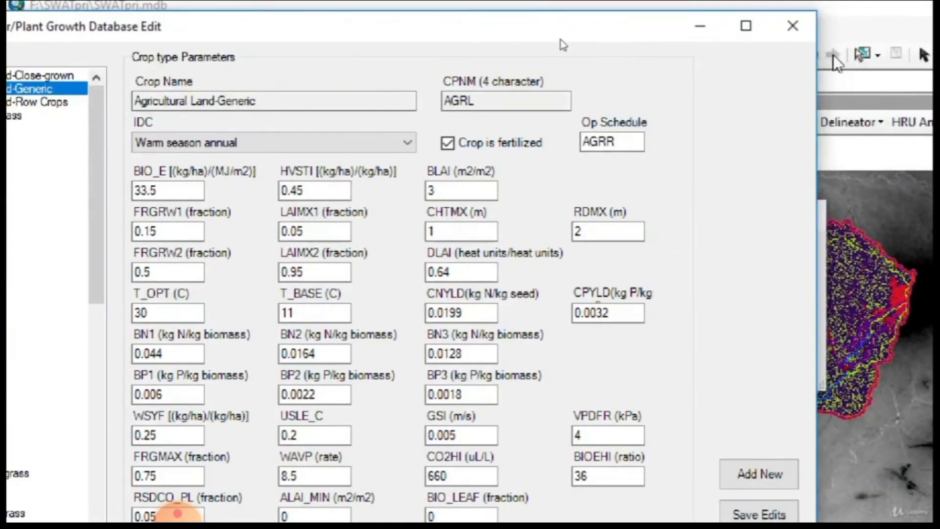
left_click(792, 25)
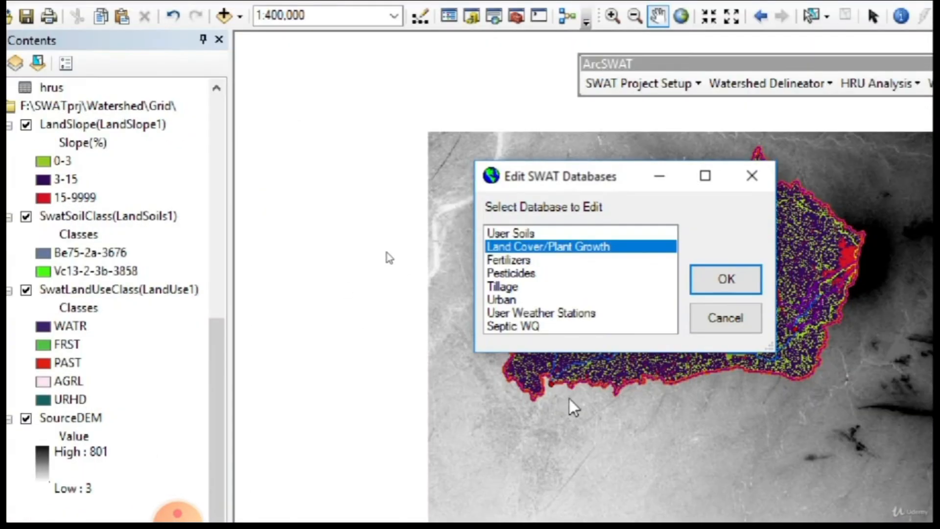
Close the database selector and open the General Data (.BSN) watershed parameters editor.
left_click(773, 360)
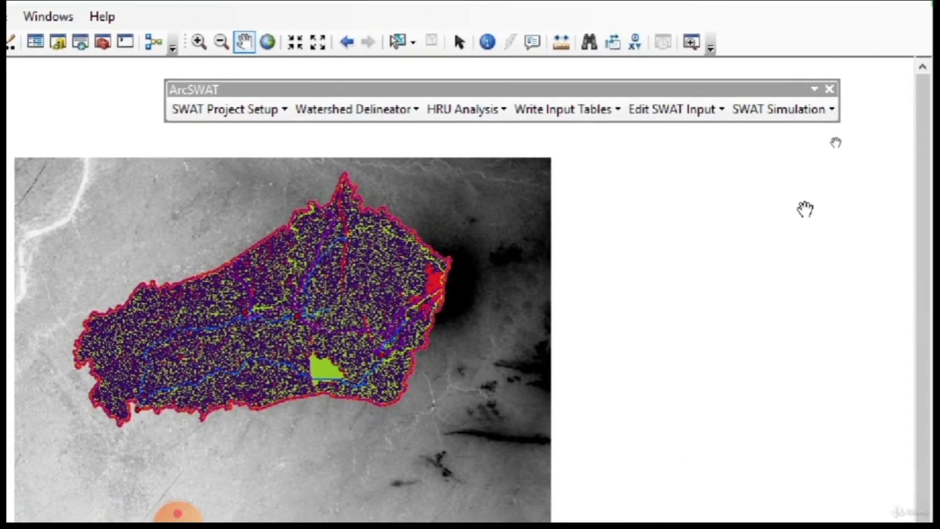
left_click(691, 111)
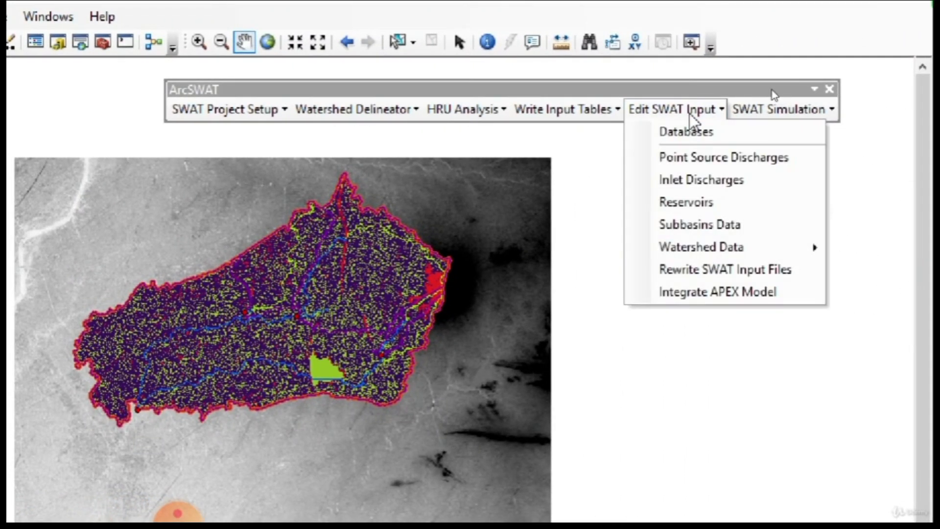
mouse_move(696, 249)
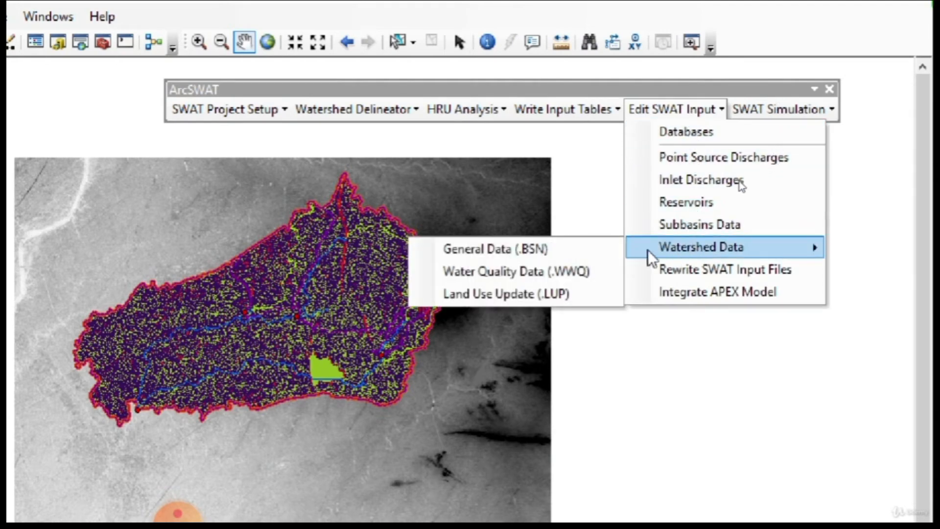
left_click(513, 251)
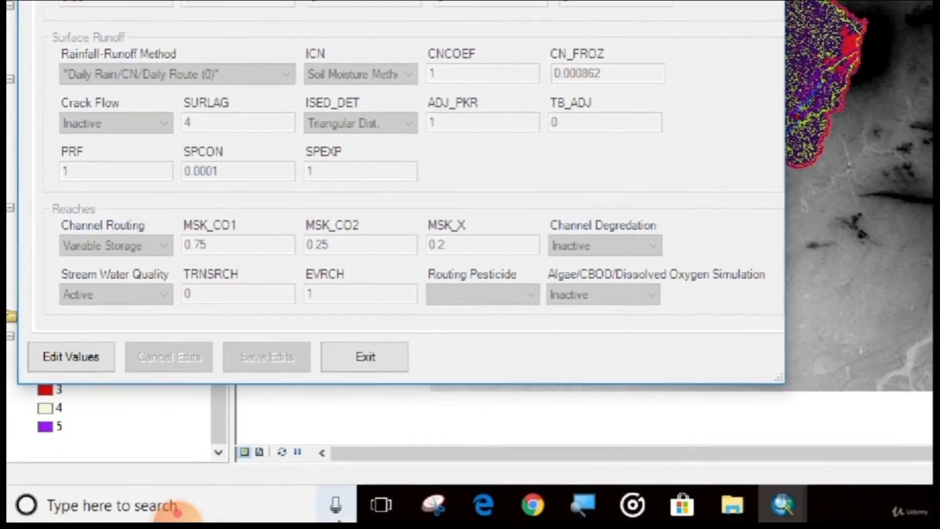
Enable editing of the general watershed parameters.
left_click(577, 507)
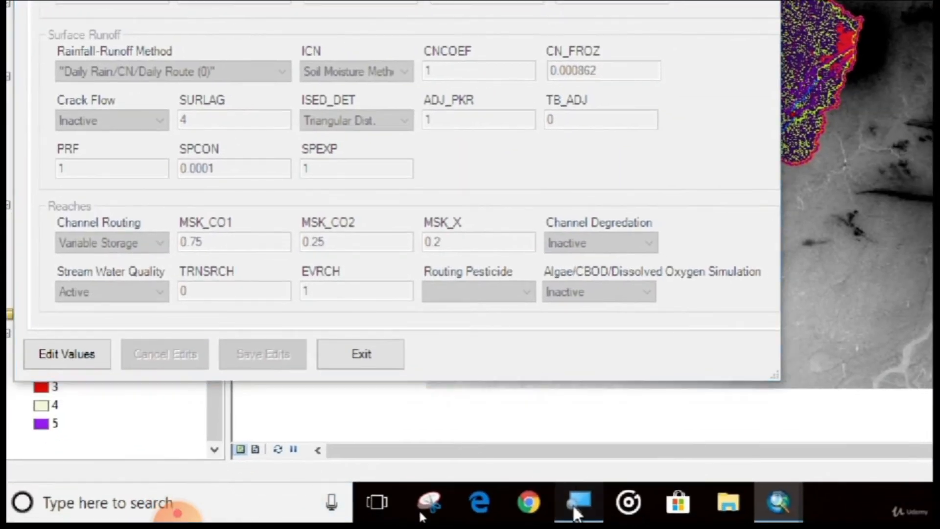
left_click(267, 456)
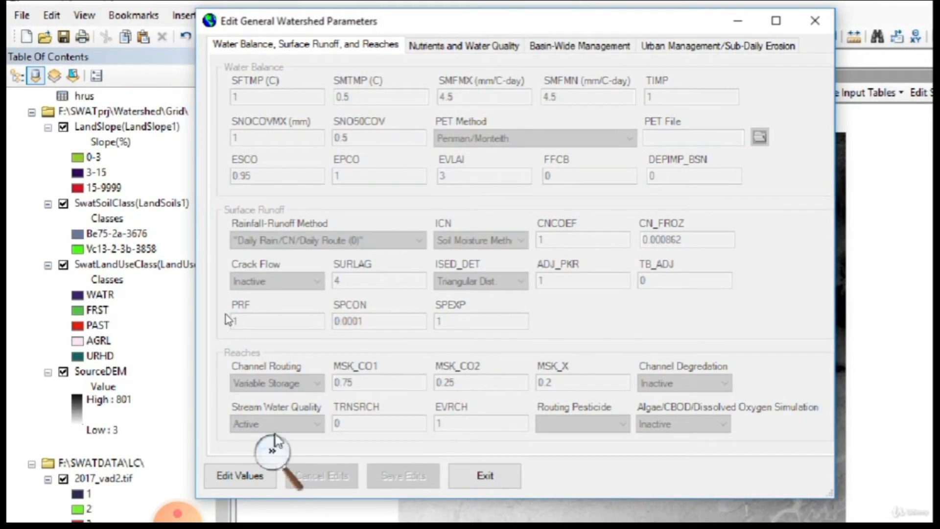
left_click(240, 475)
left_click(272, 451)
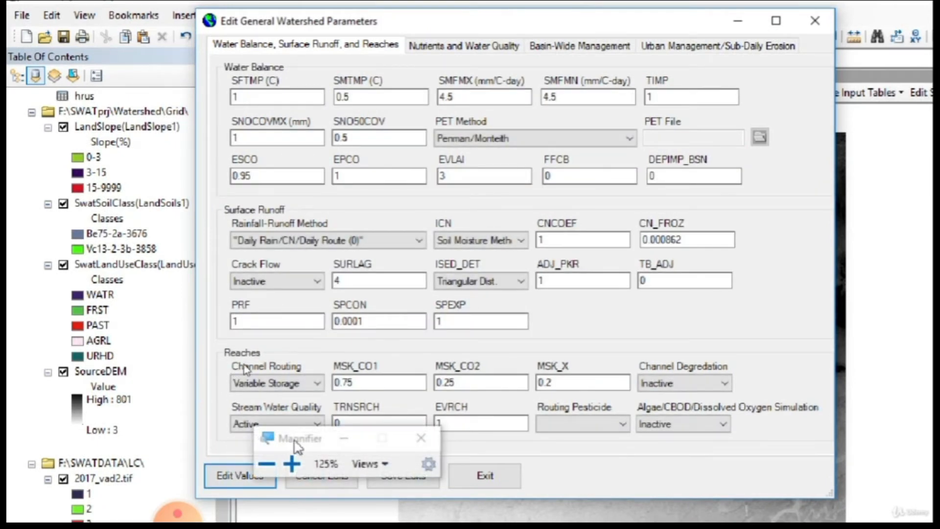
left_click_drag(308, 436, 692, 509)
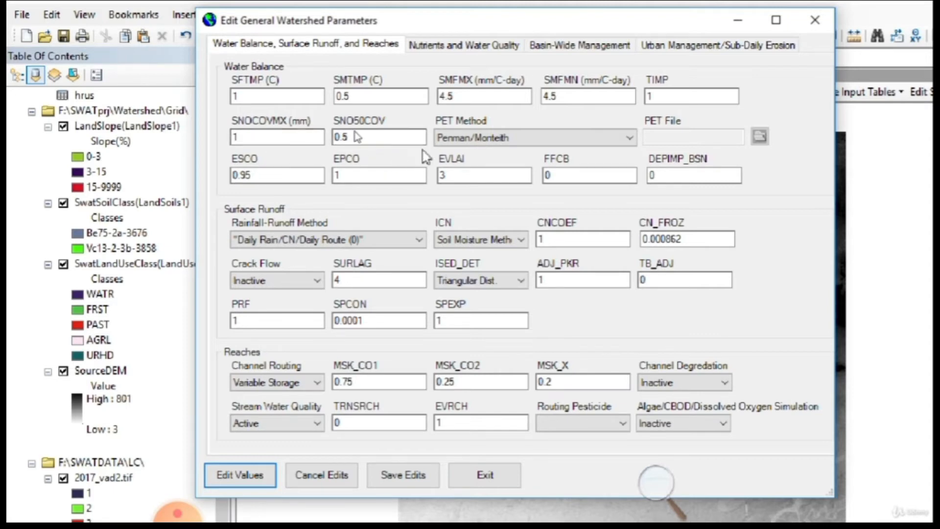
Inspect the PET Method, Rainfall-Runoff Method and ICN options, keep Soil Moisture Method, and exit the watershed parameters editor.
left_click(515, 145)
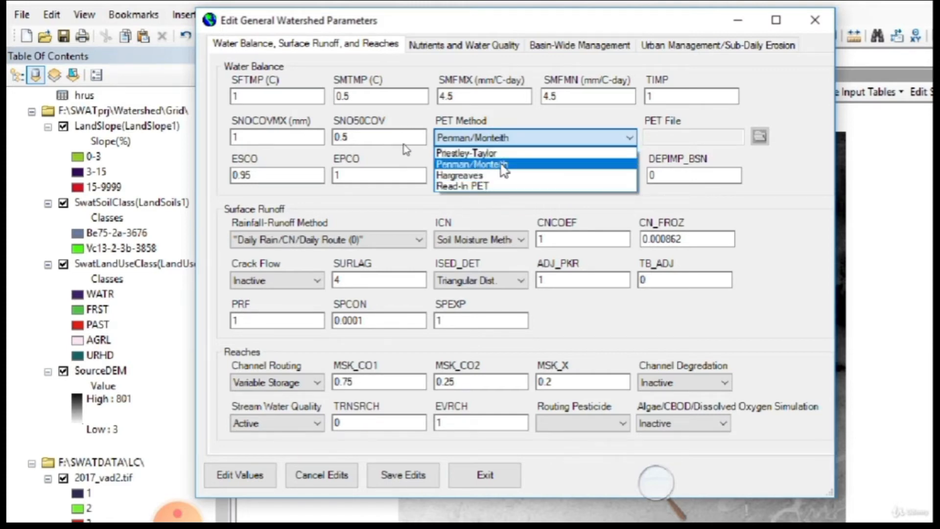
left_click(800, 161)
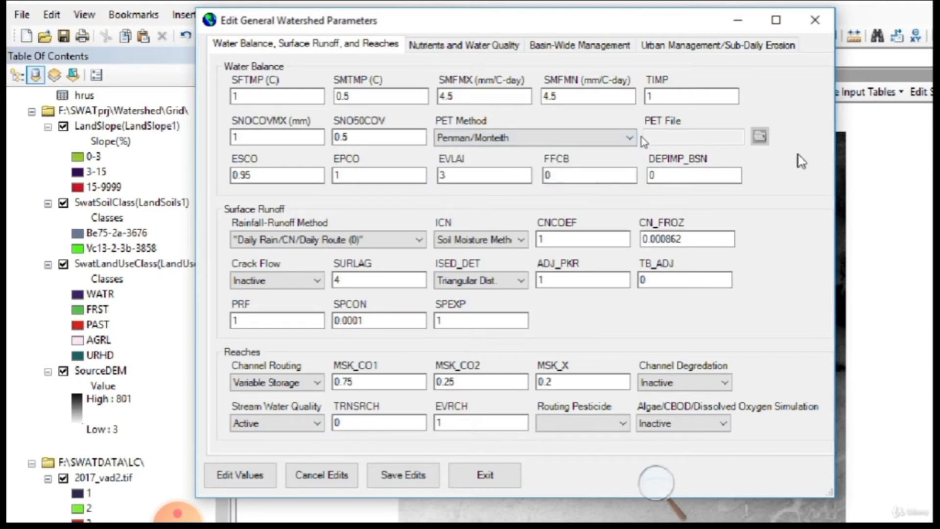
left_click(298, 240)
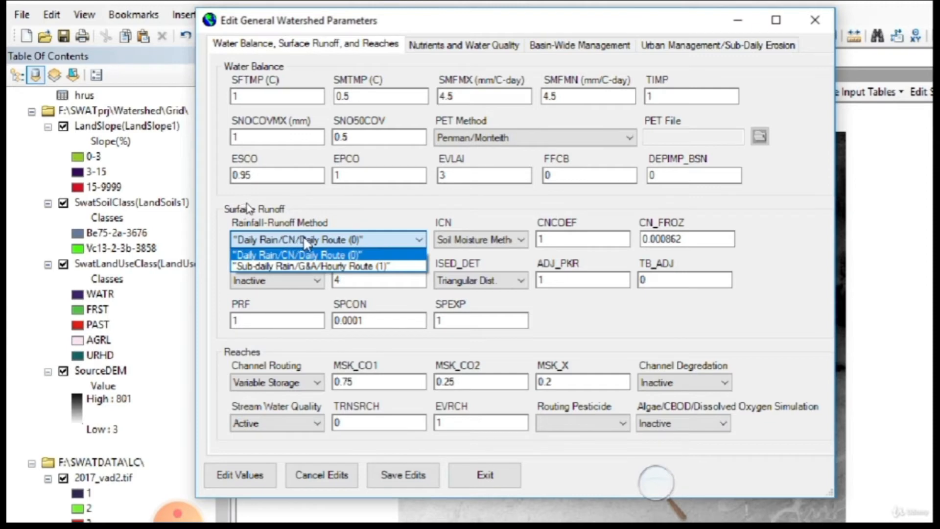
left_click(793, 198)
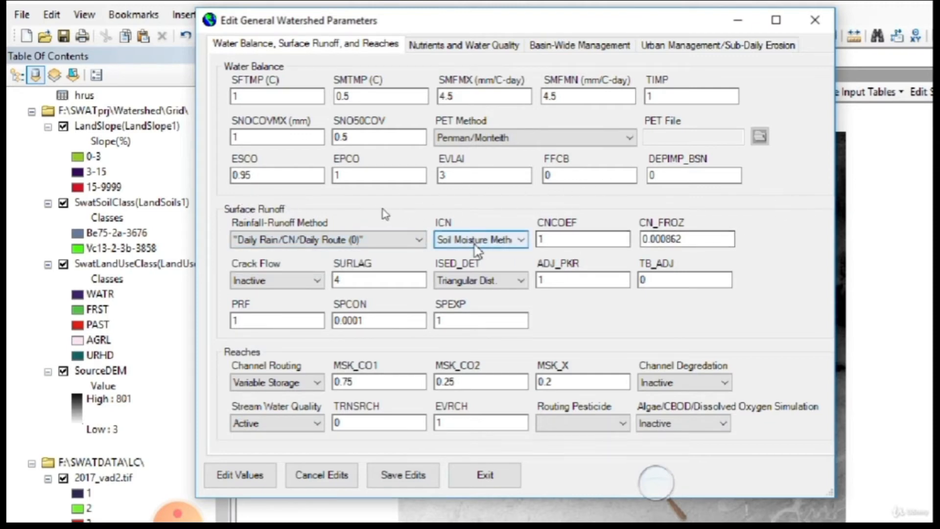
left_click(510, 242)
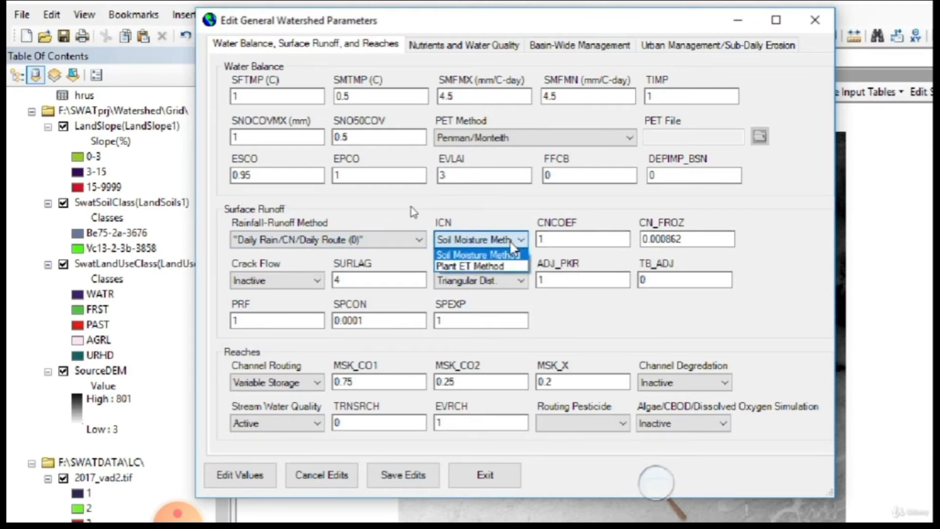
left_click(511, 254)
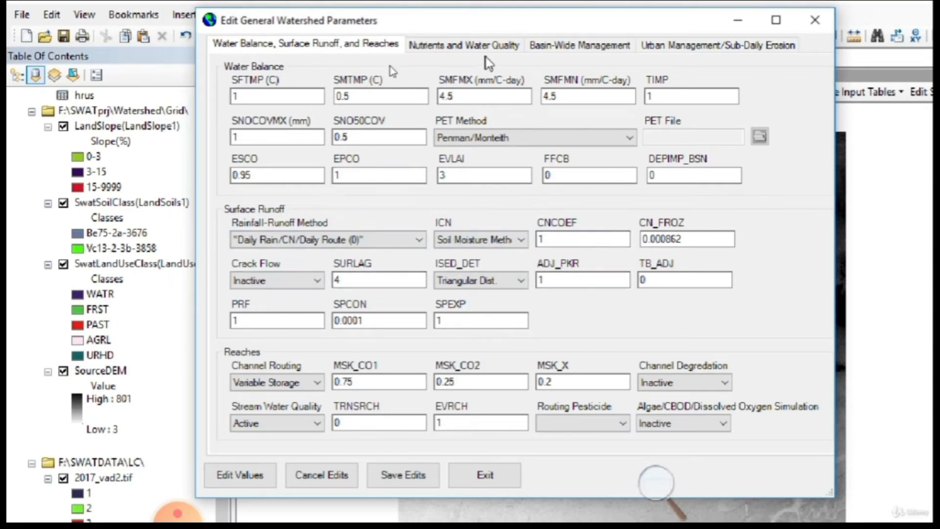
left_click(485, 474)
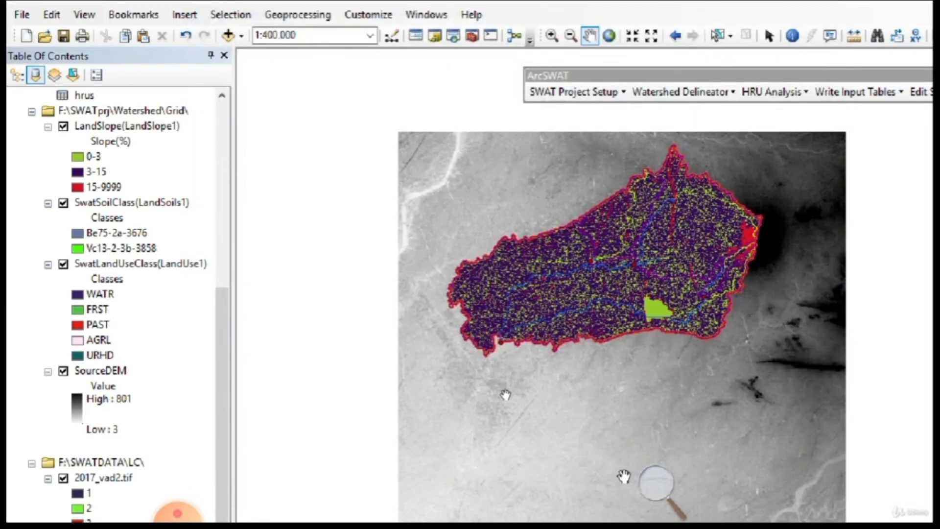
Open the Setup and Run SWAT Model Simulation dialog.
left_click(649, 494)
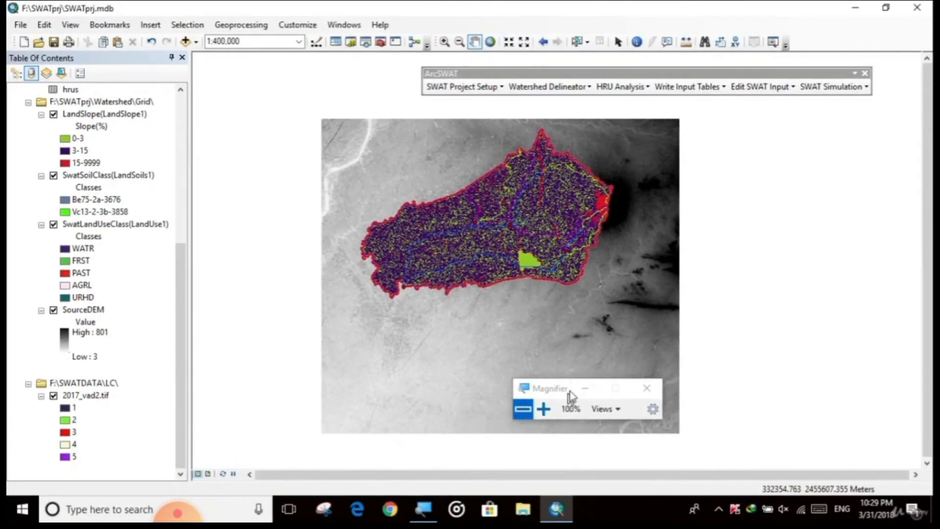
left_click(770, 89)
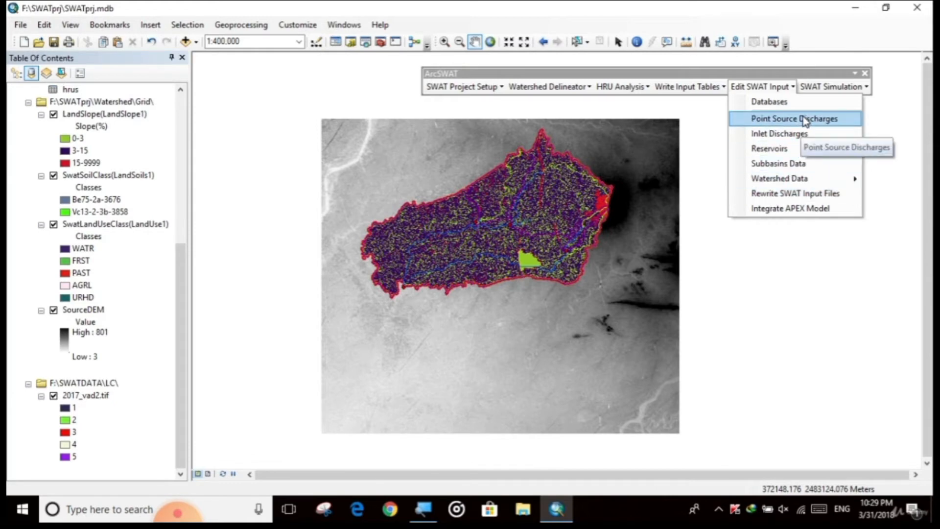
left_click(832, 87)
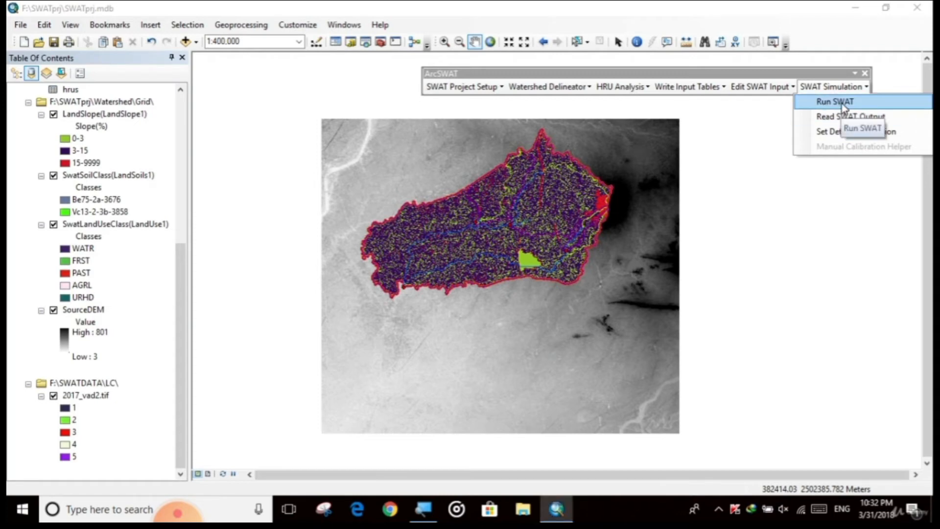
left_click(842, 102)
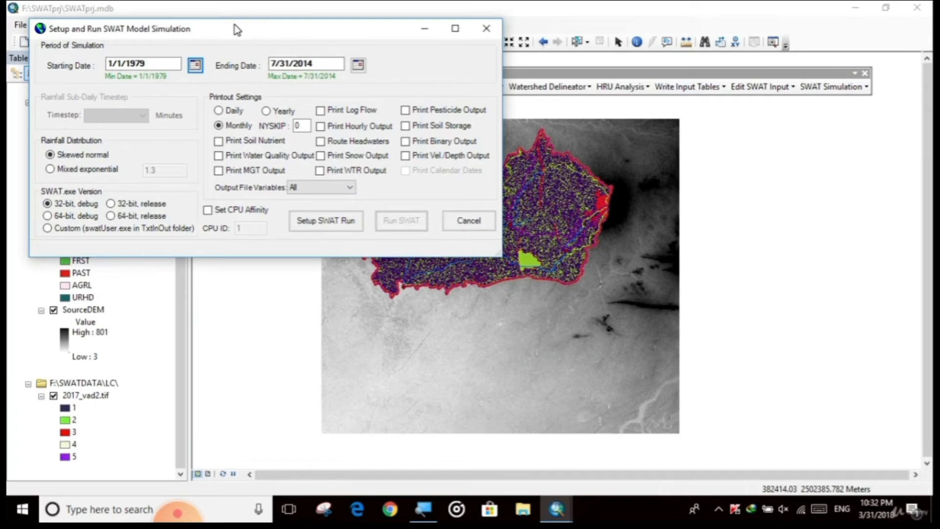
left_click_drag(237, 30, 482, 123)
left_click(423, 509)
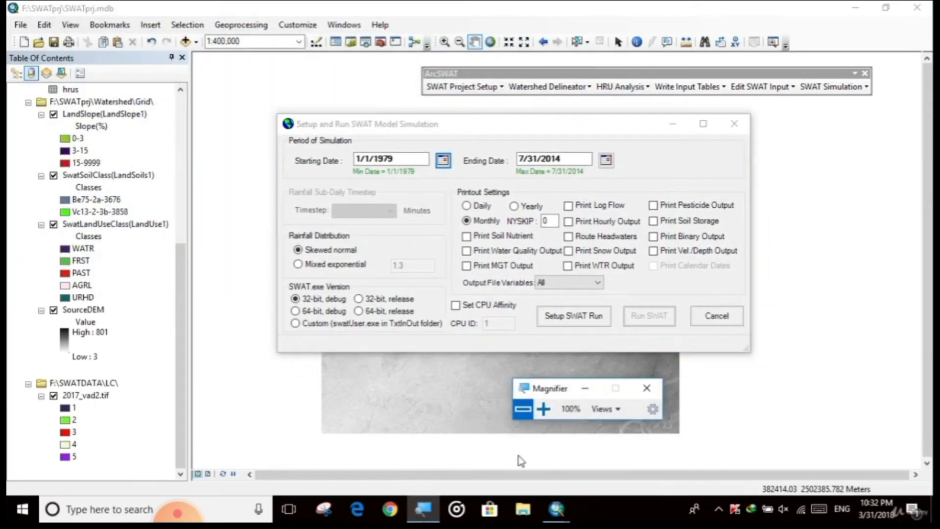
left_click(537, 411)
left_click(537, 410)
left_click(600, 386)
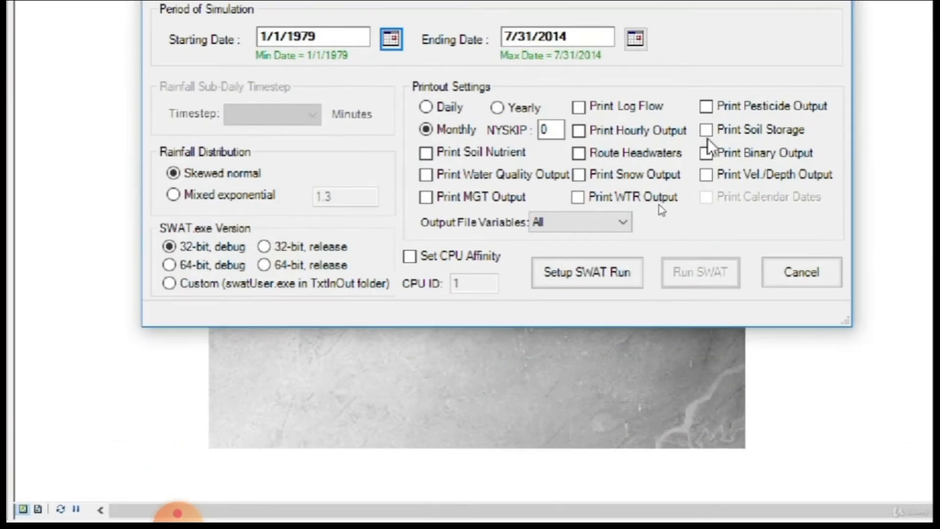
left_click_drag(650, 108, 641, 101)
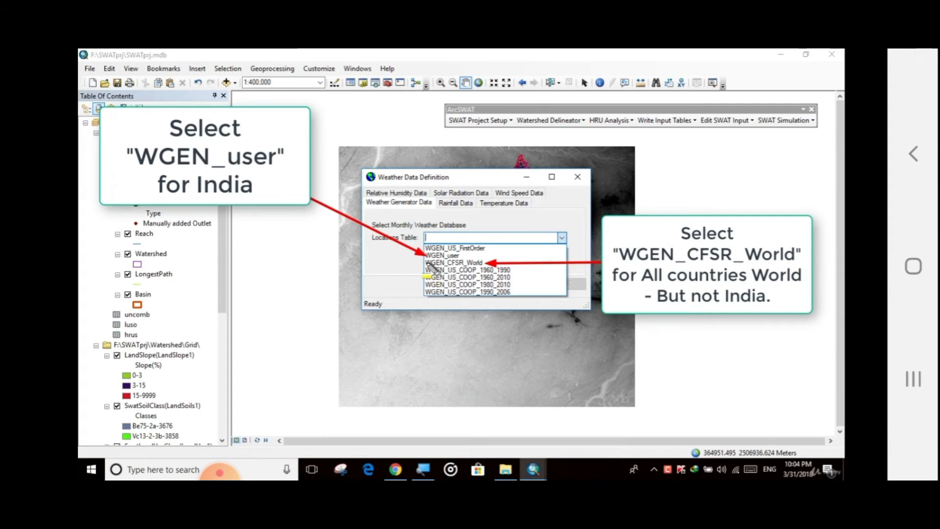
Set the weather generator locations table to WGEN_user, then switch to the rainfall data settings.
left_click_drag(431, 267, 489, 264)
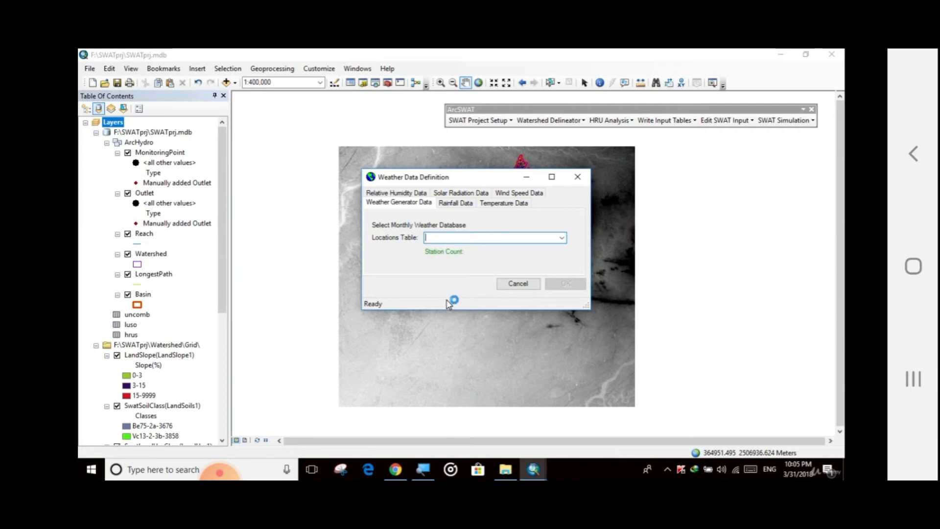
left_click(561, 238)
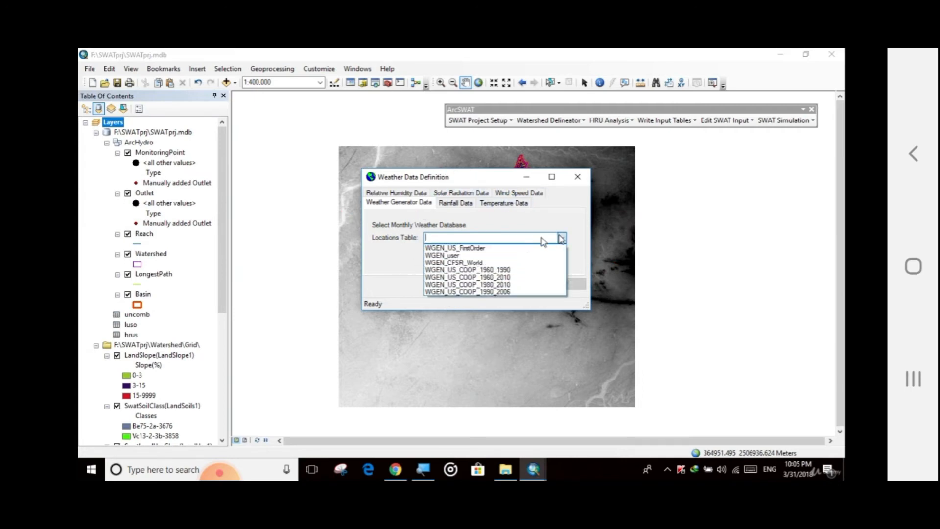
left_click(441, 256)
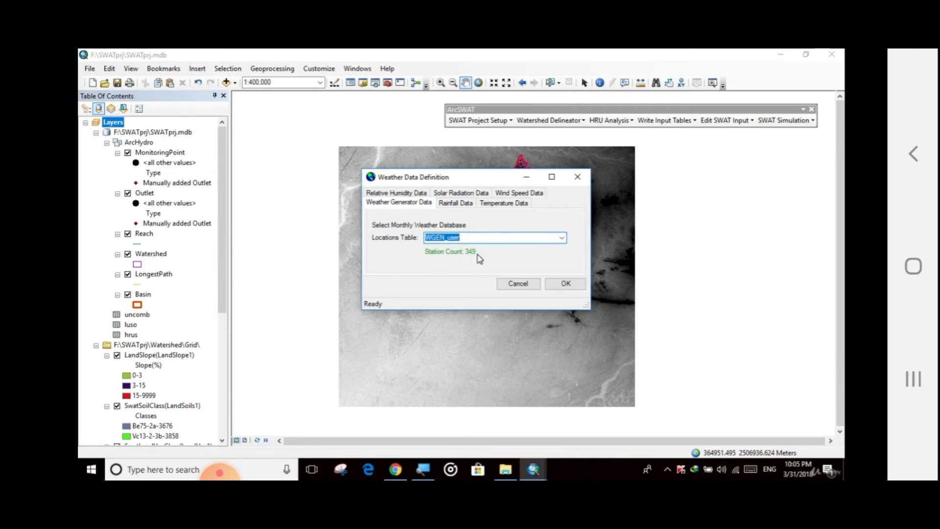
left_click(562, 238)
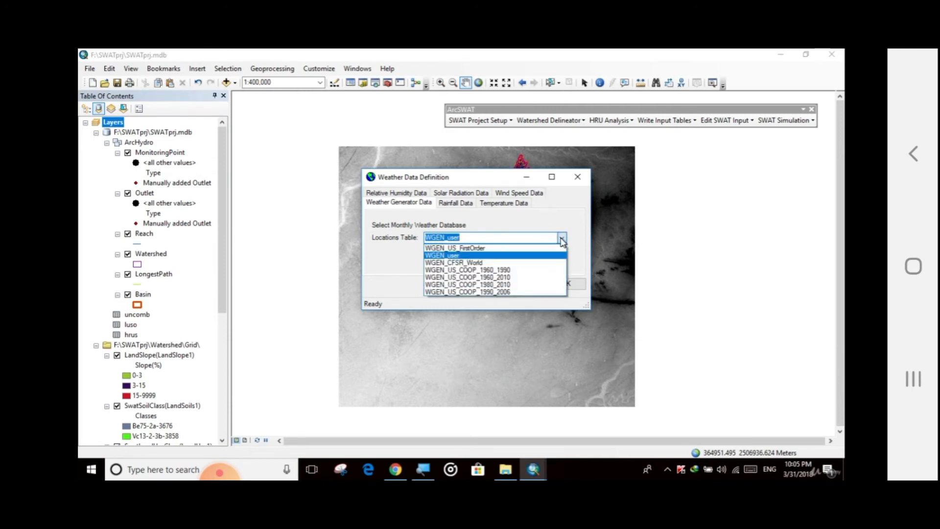
left_click(488, 264)
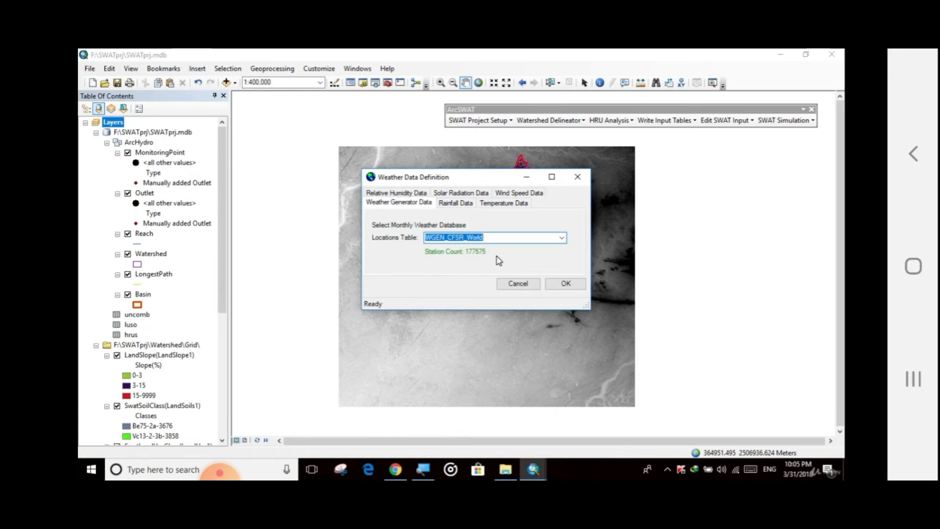
left_click(561, 237)
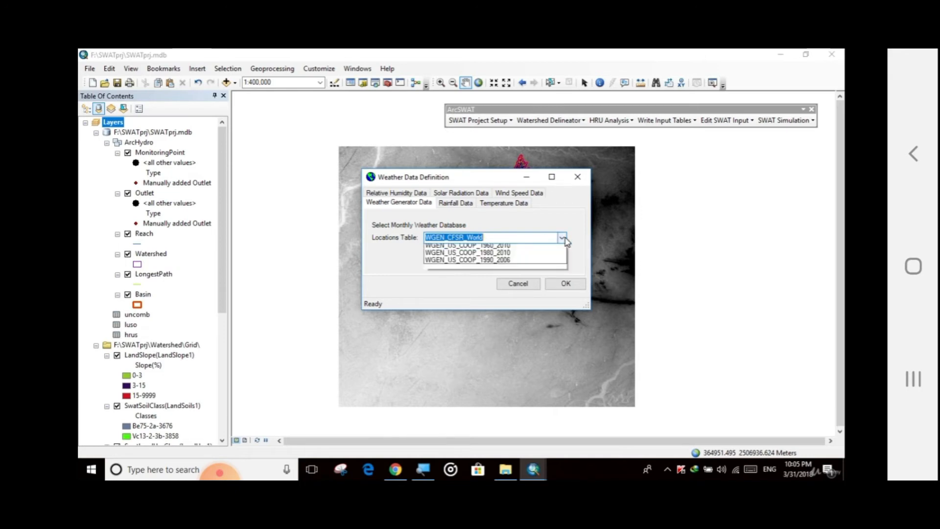
left_click(509, 258)
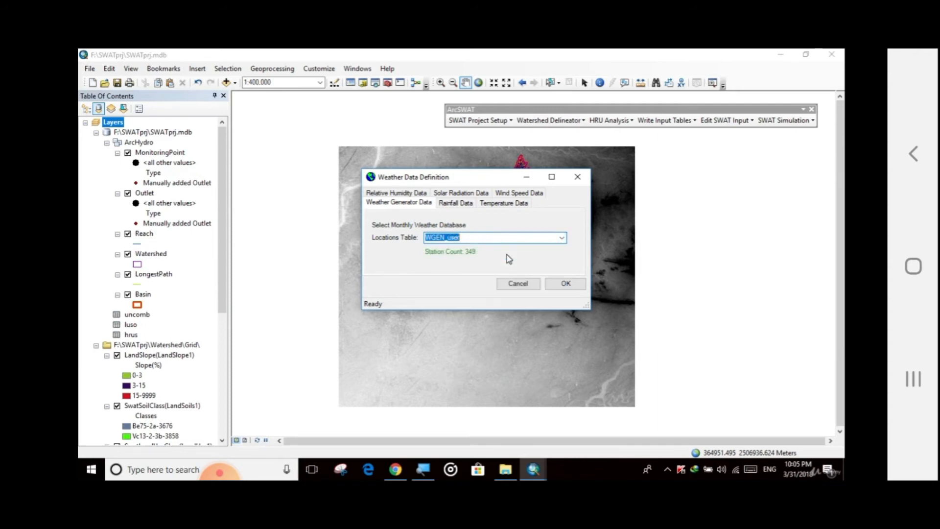
left_click(475, 240)
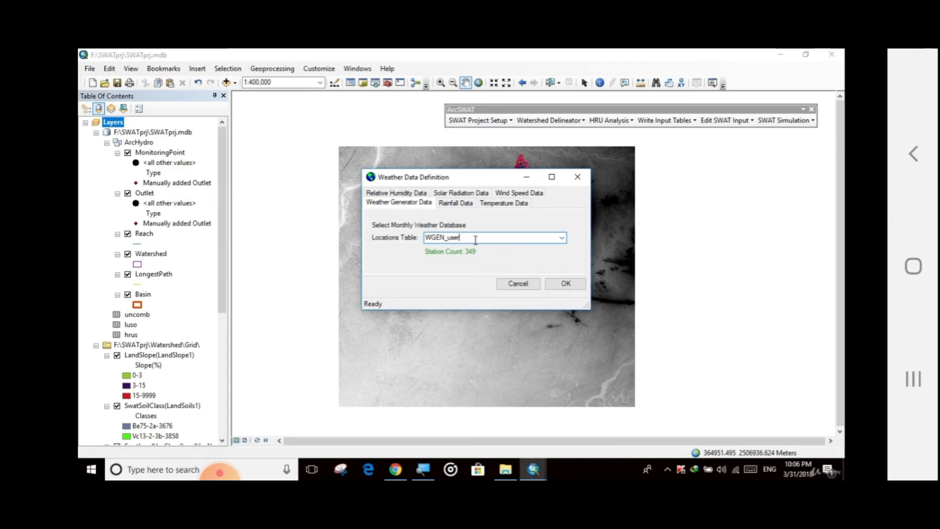
left_click(456, 204)
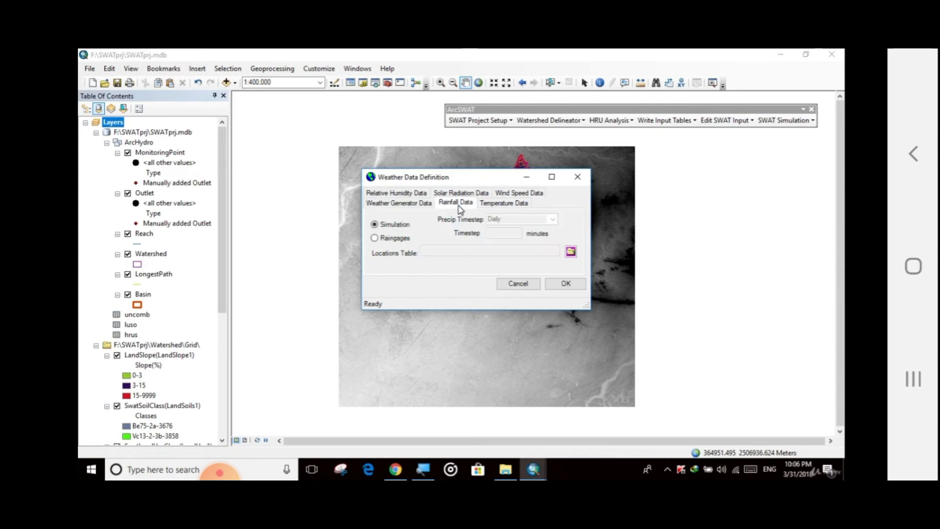
left_click(375, 238)
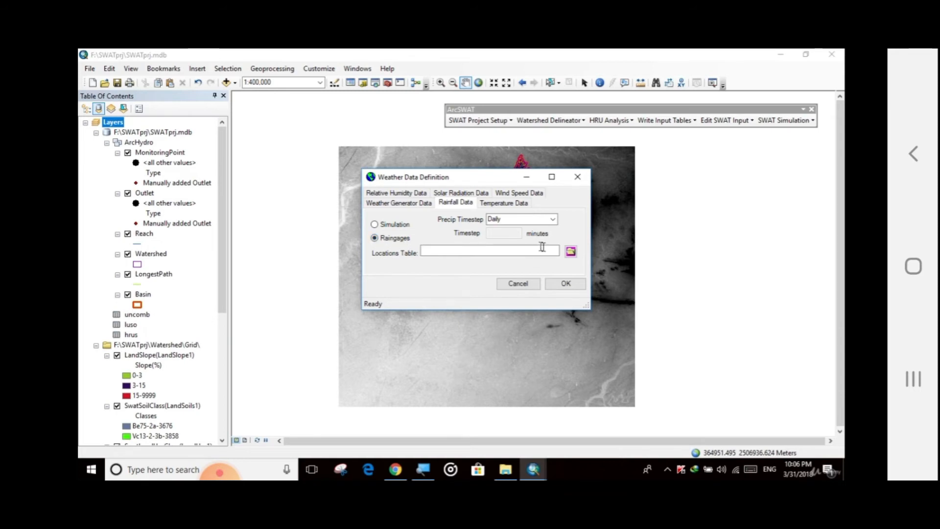
left_click(571, 251)
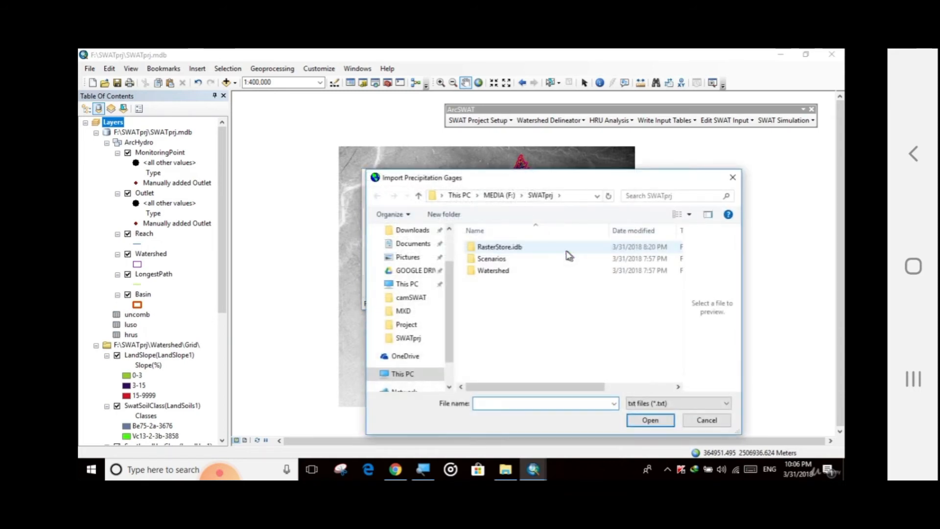
left_click(501, 196)
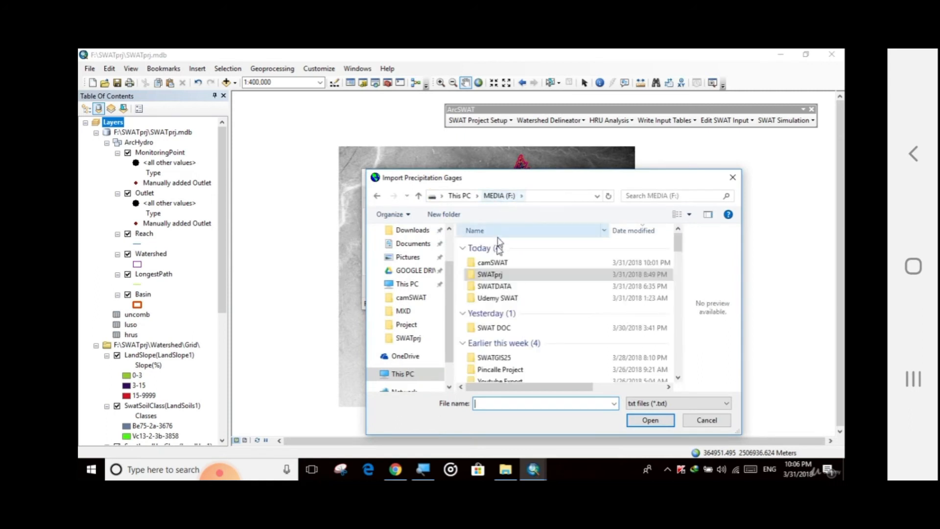
double_click(494, 286)
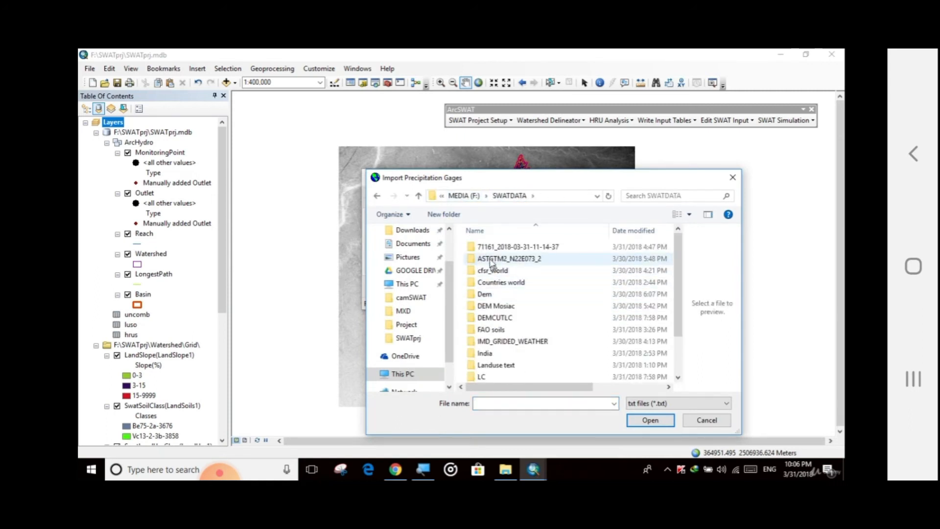
left_click(553, 251)
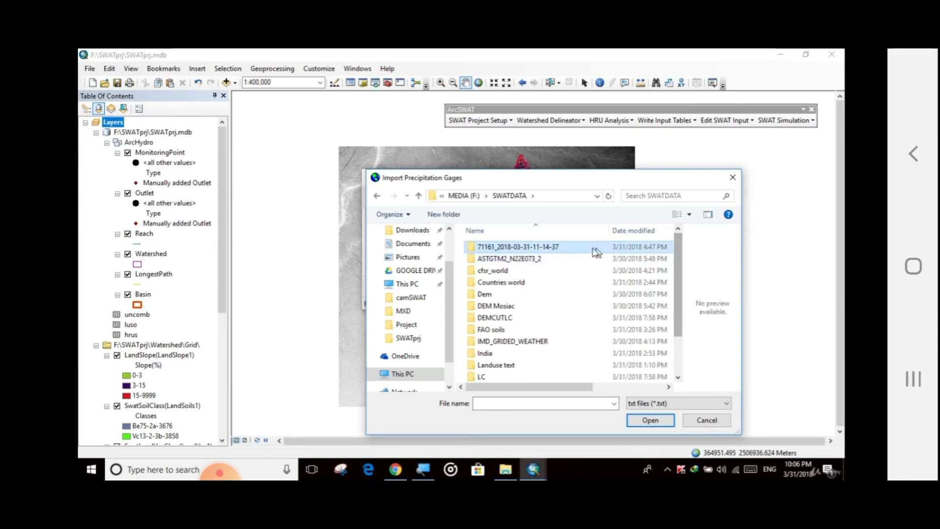
double_click(571, 252)
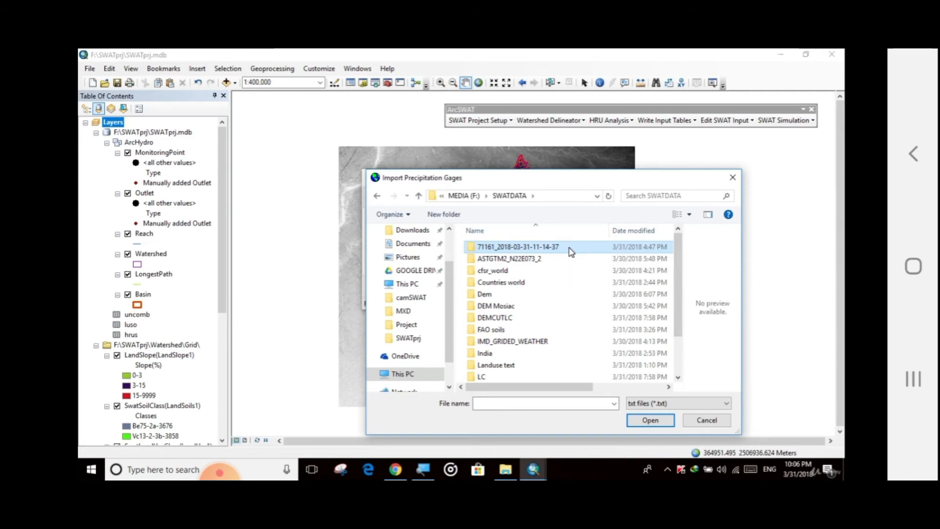
double_click(570, 251)
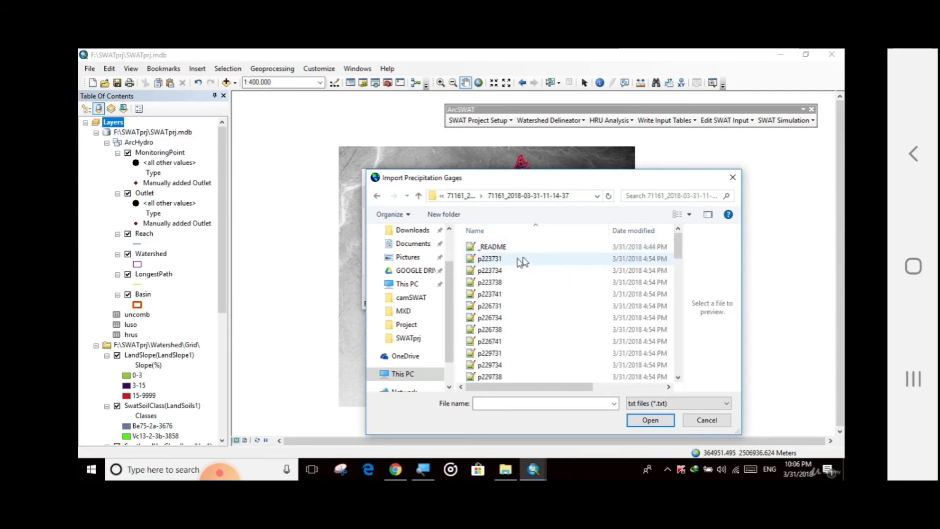
left_click_drag(512, 178, 377, 137)
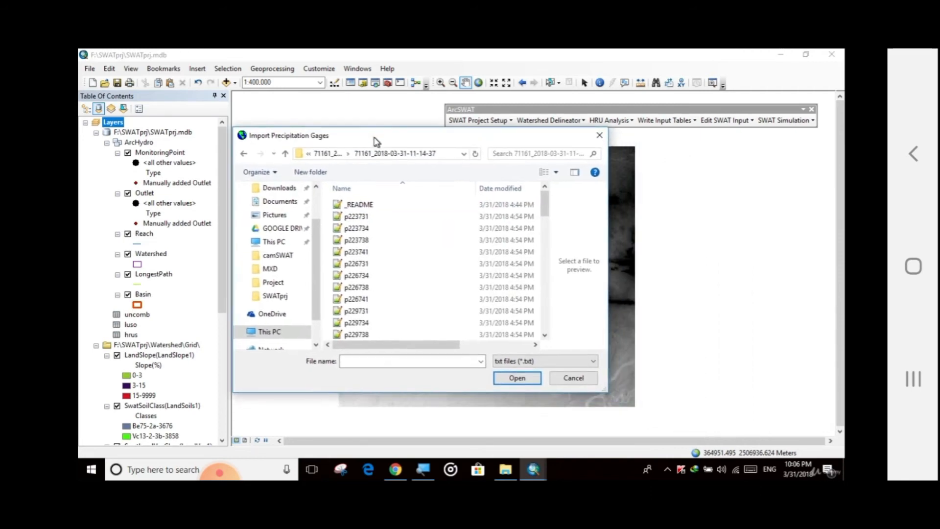
scroll(350, 255, "down", 3)
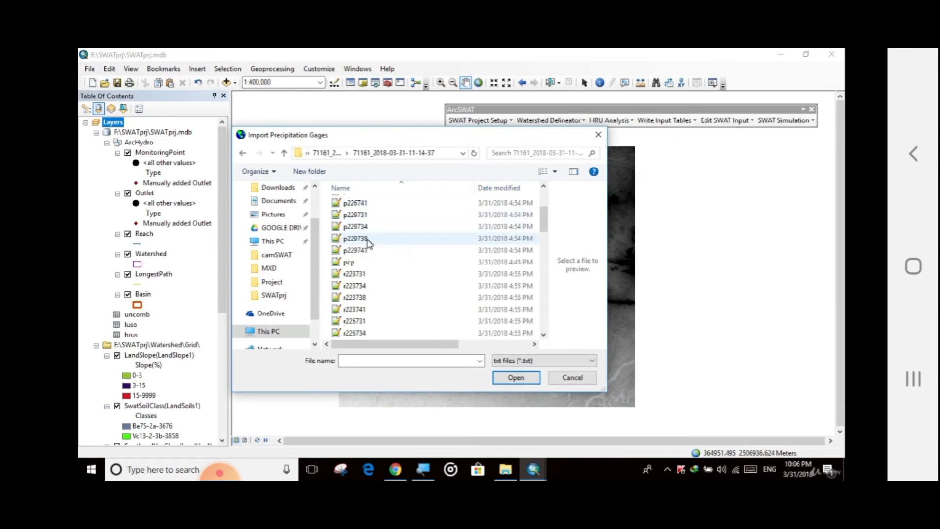
left_click(352, 263)
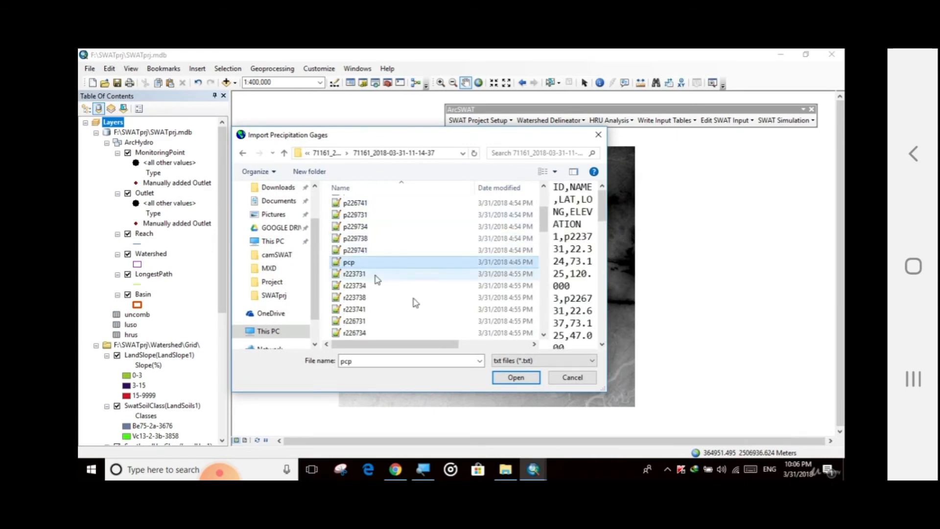
left_click(517, 377)
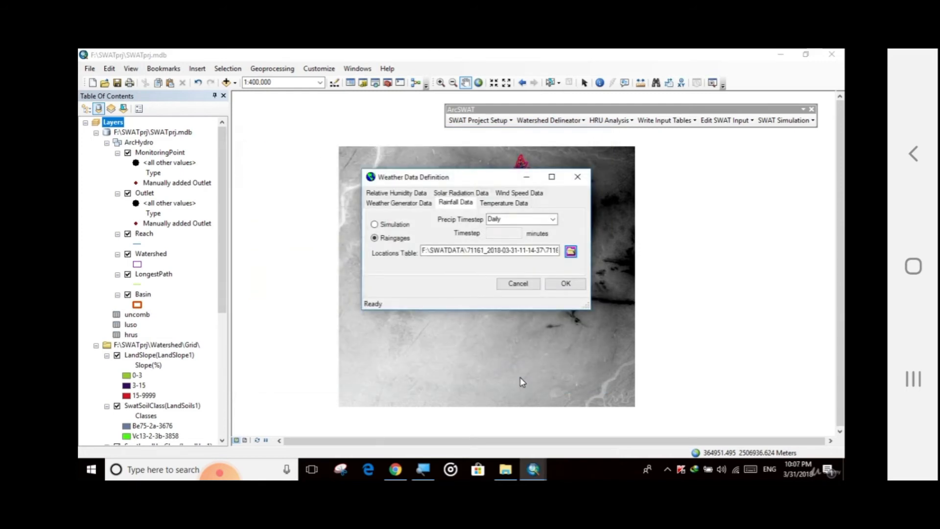
Set temperature data to climate stations using the tmp locations table from the same folder.
left_click(509, 206)
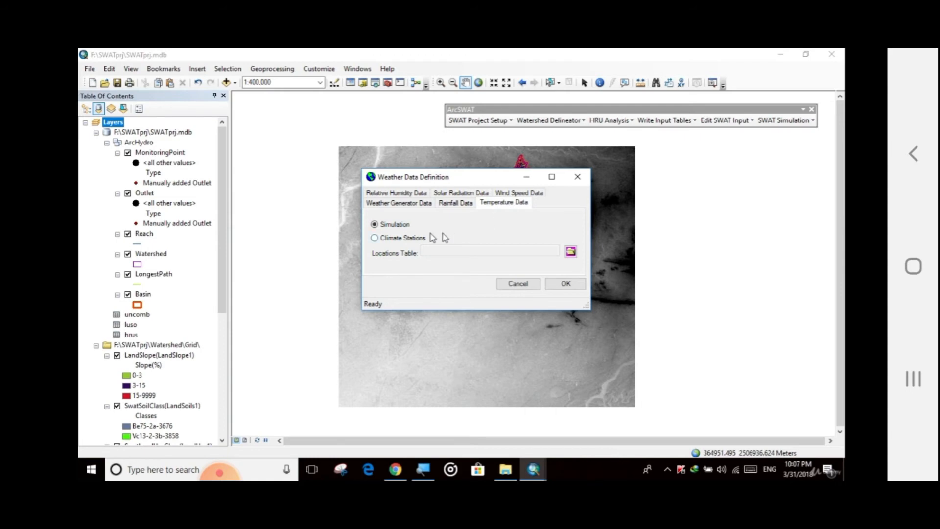
left_click(385, 239)
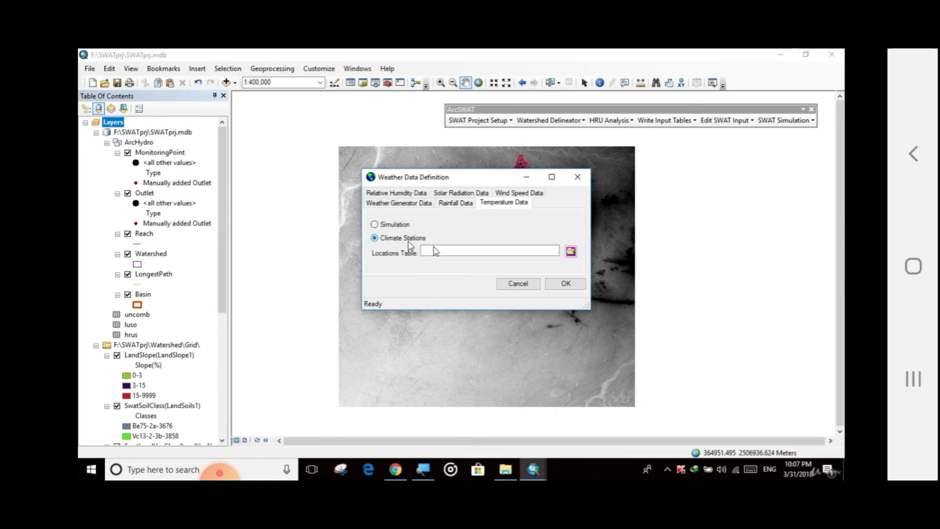
left_click(570, 251)
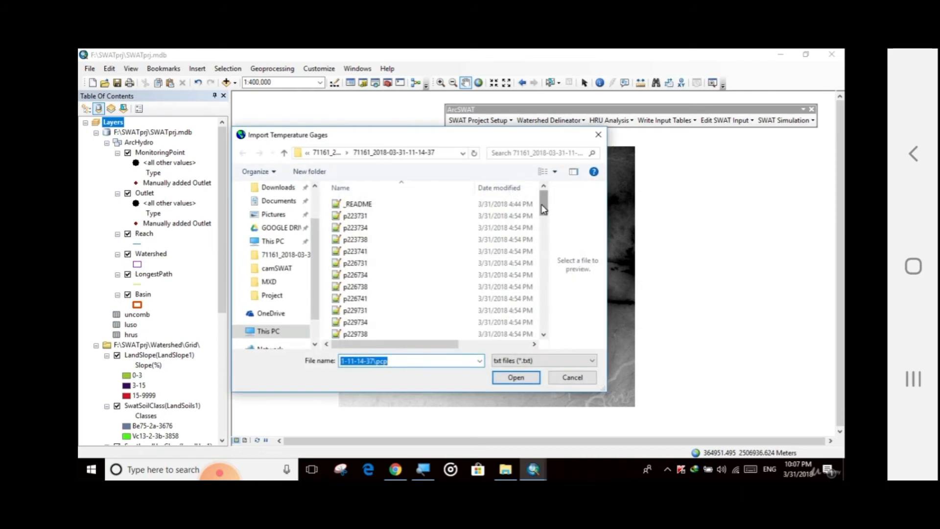
left_click_drag(543, 209, 542, 284)
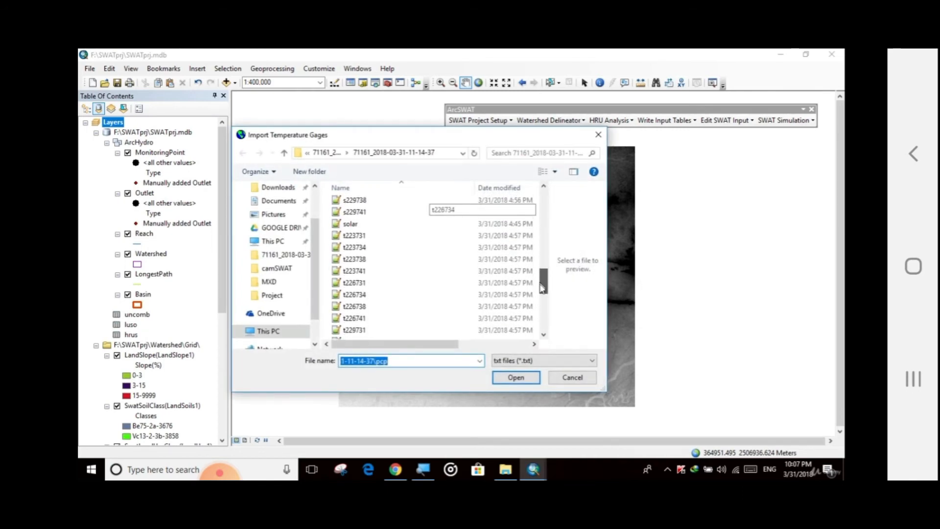
scroll(377, 283, "down", 3)
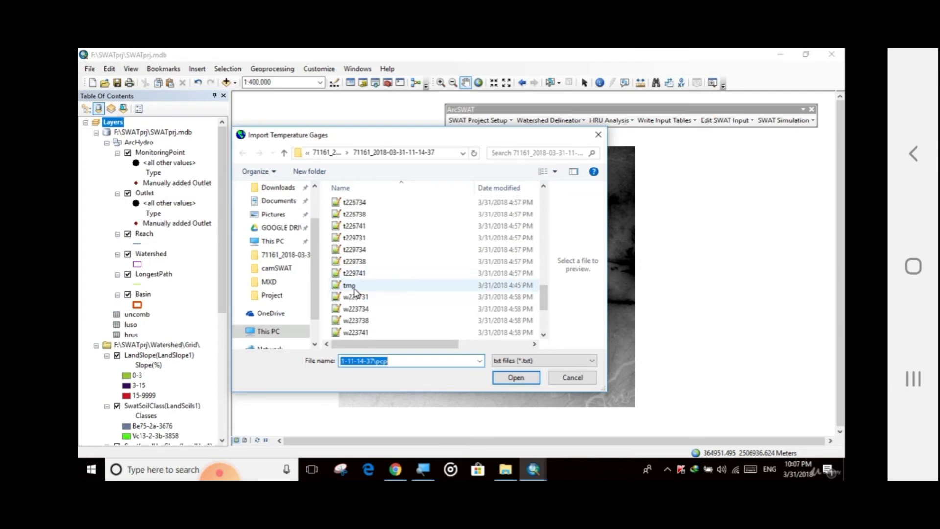
left_click(377, 285)
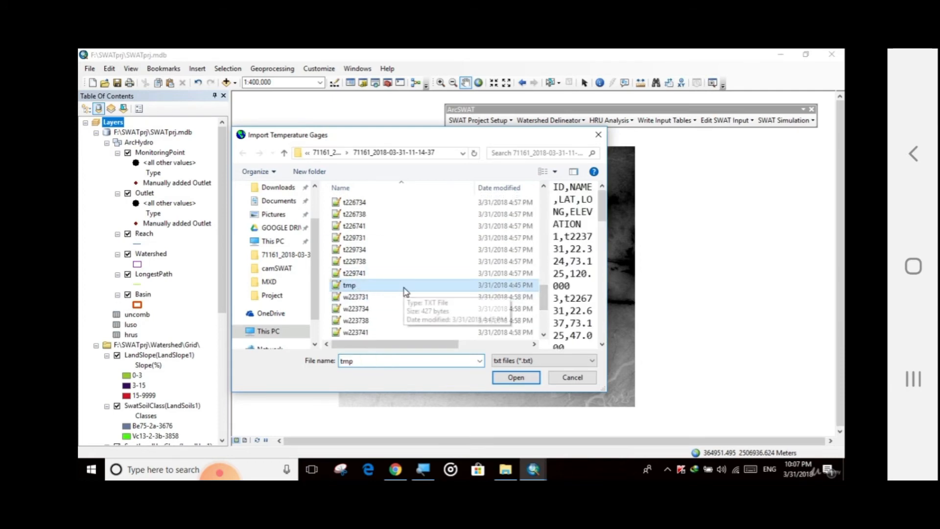
left_click(519, 380)
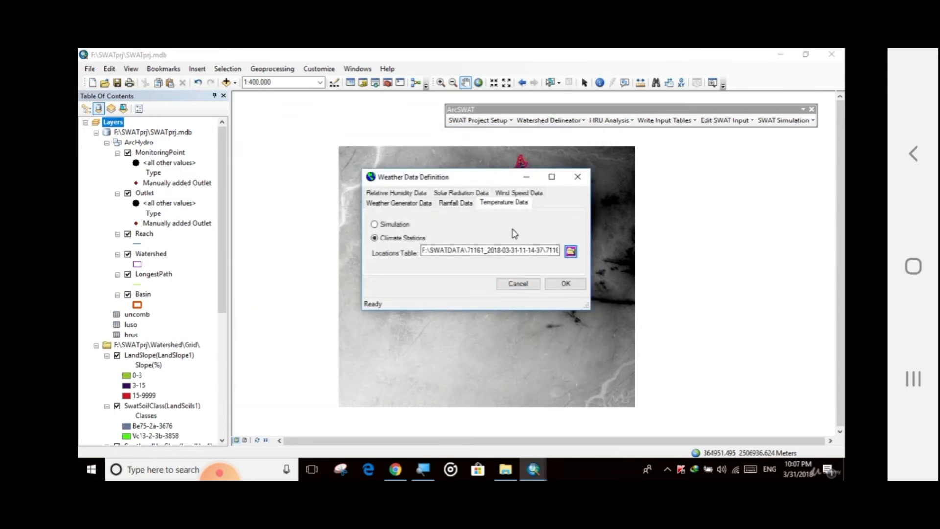
Set wind speed data to wind gages using the wind locations table.
left_click(521, 194)
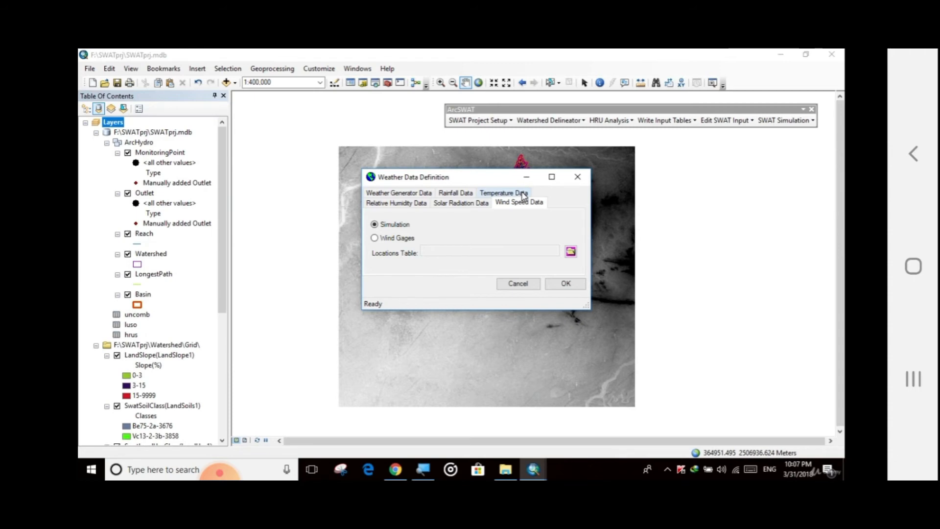
left_click(375, 238)
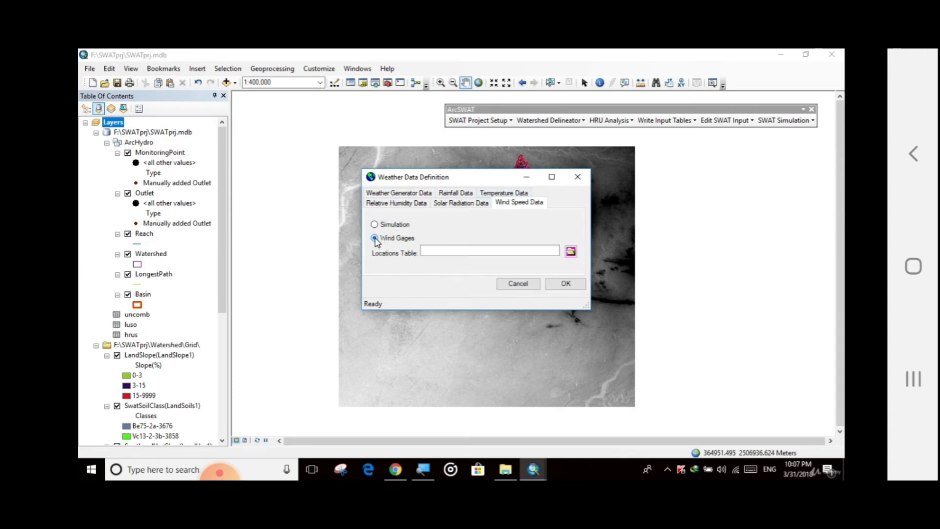
left_click(571, 251)
scroll(413, 254, "down", 10)
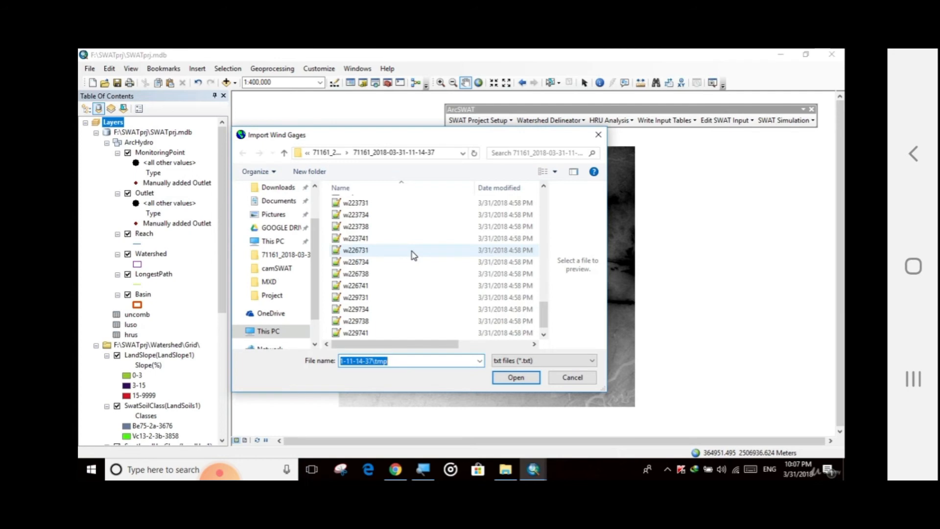
scroll(382, 313, "down", 1)
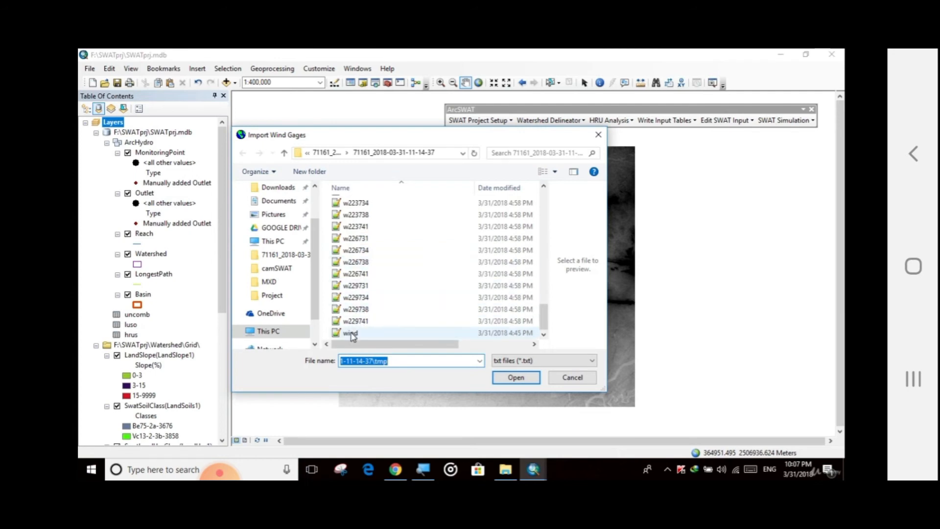
left_click(352, 334)
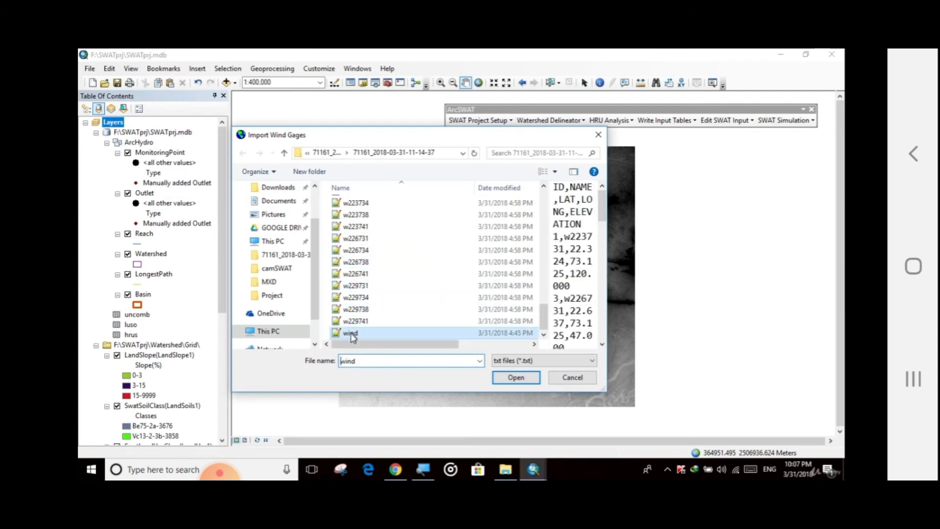
left_click(515, 381)
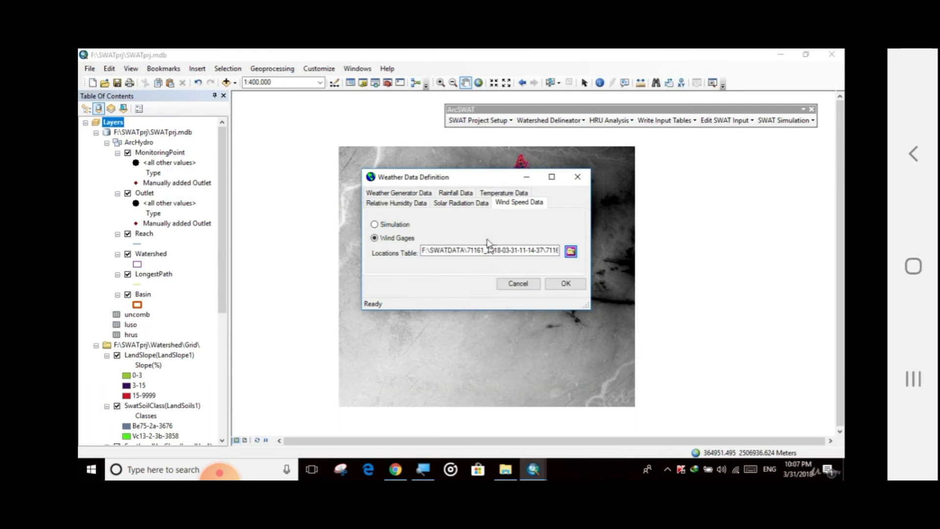
Set solar radiation data to solar gages using the solar locations table.
left_click(467, 203)
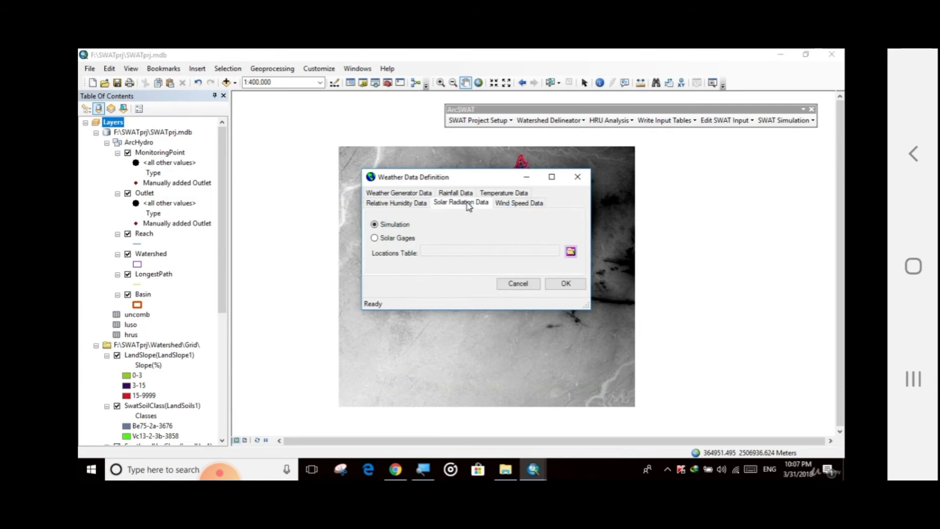
left_click(389, 240)
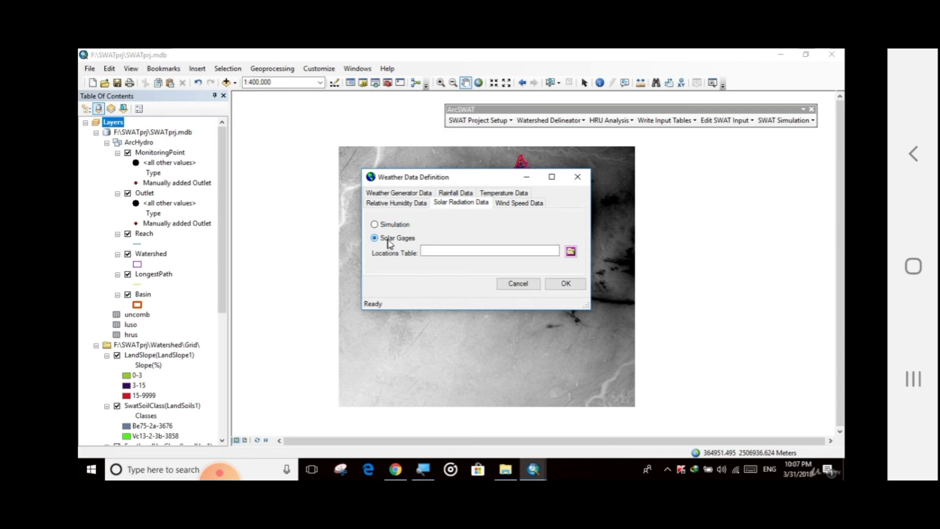
left_click(571, 252)
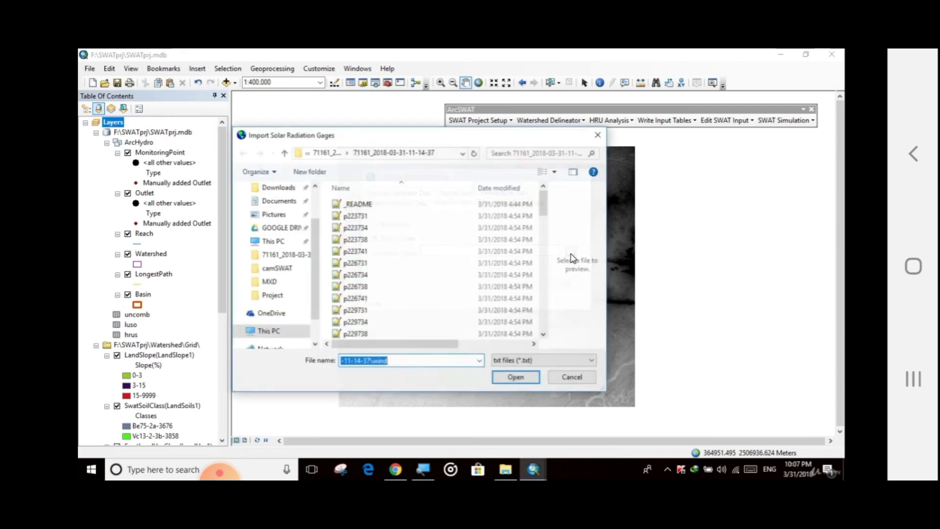
scroll(414, 274, "down", 10)
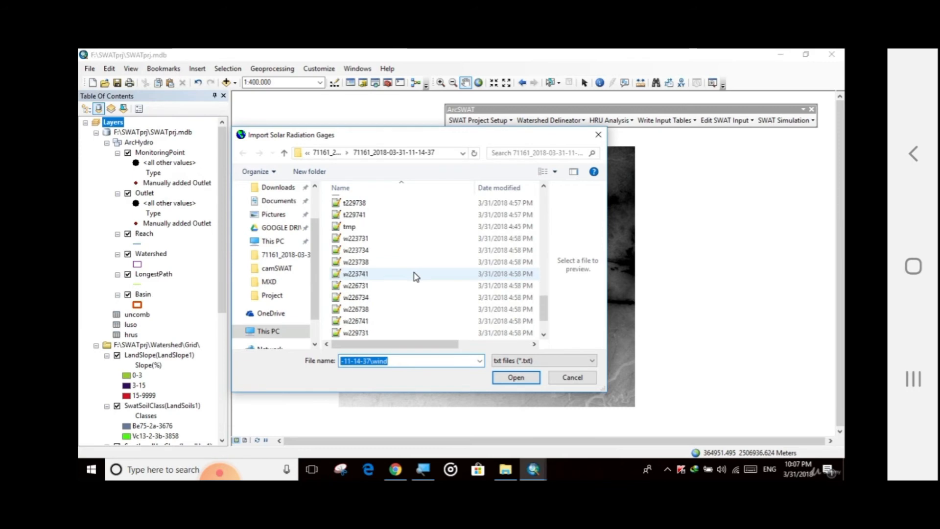
scroll(415, 277, "down", 2)
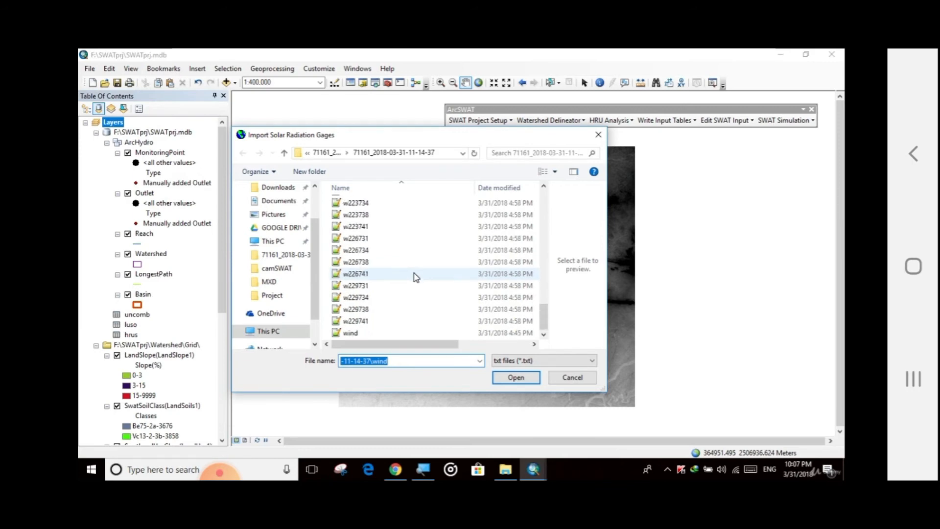
scroll(381, 303, "up", 6)
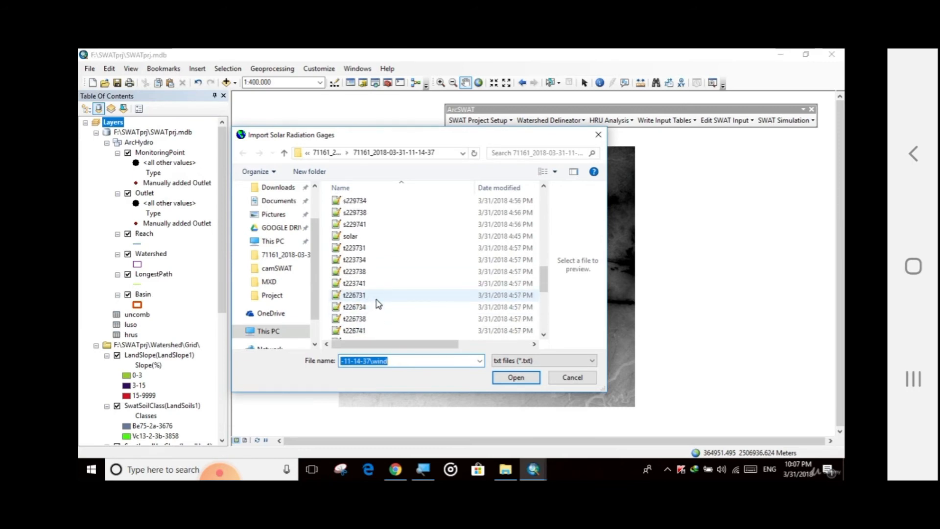
scroll(371, 287, "up", 1)
left_click(361, 275)
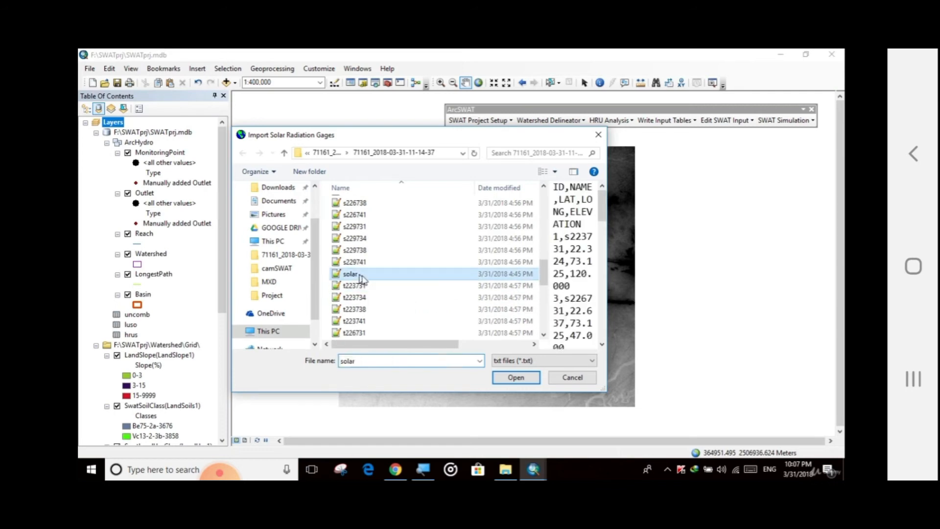
left_click(515, 377)
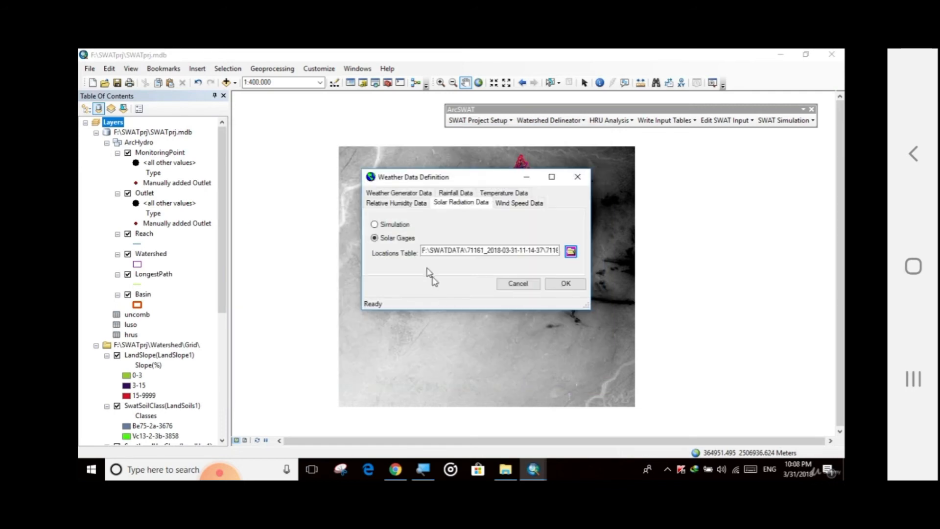
Set relative humidity data to humidity gages using the rh locations table from the same folder.
left_click(395, 203)
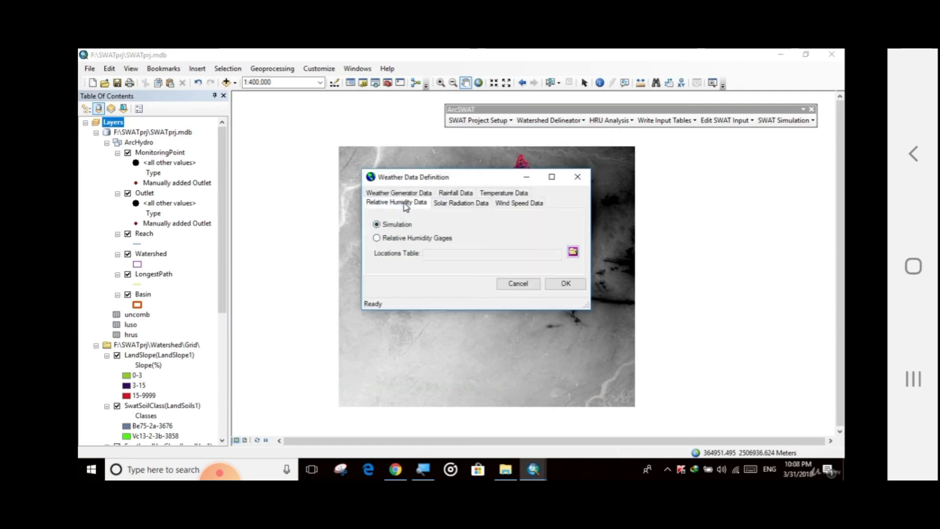
left_click(384, 240)
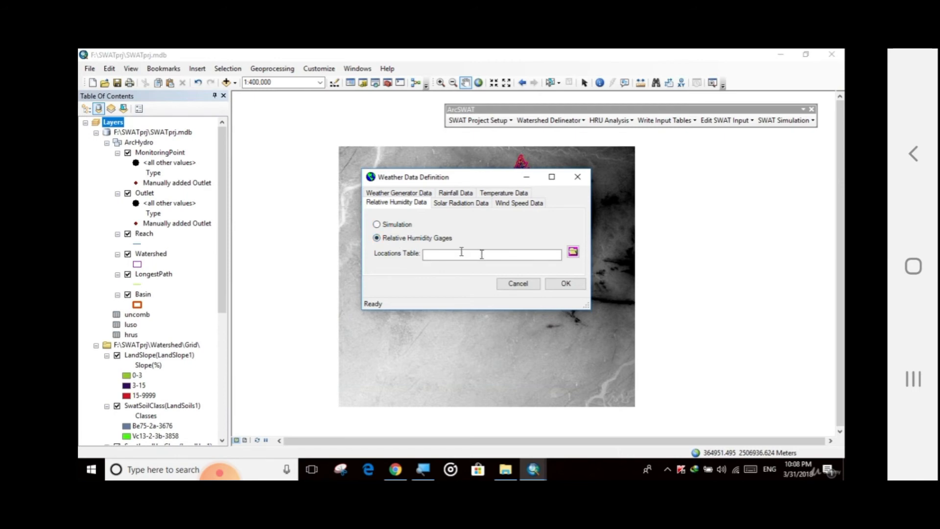
left_click(572, 252)
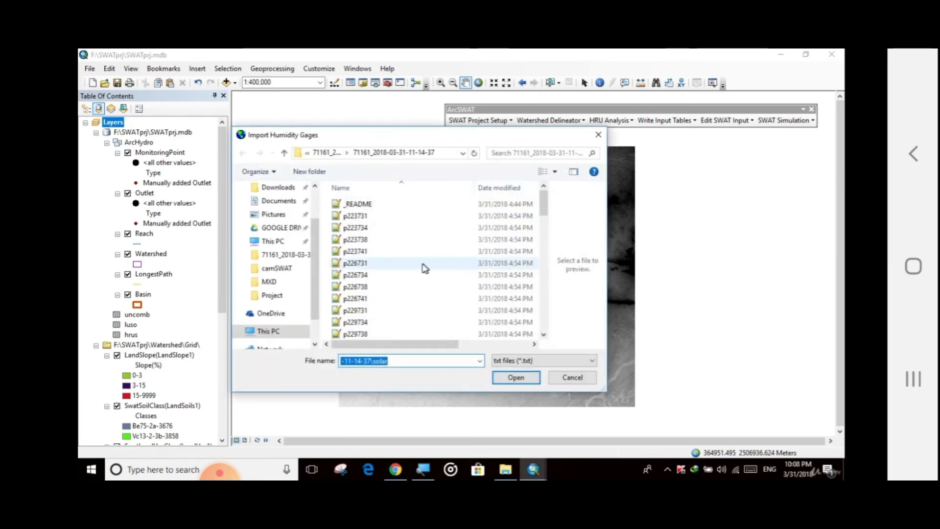
scroll(424, 266, "down", 4)
scroll(378, 240, "down", 7)
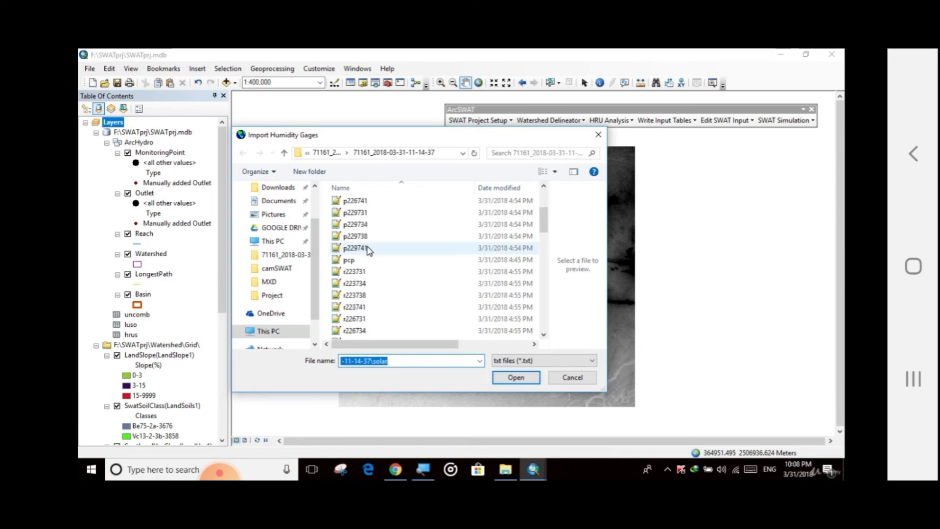
scroll(377, 316, "down", 6)
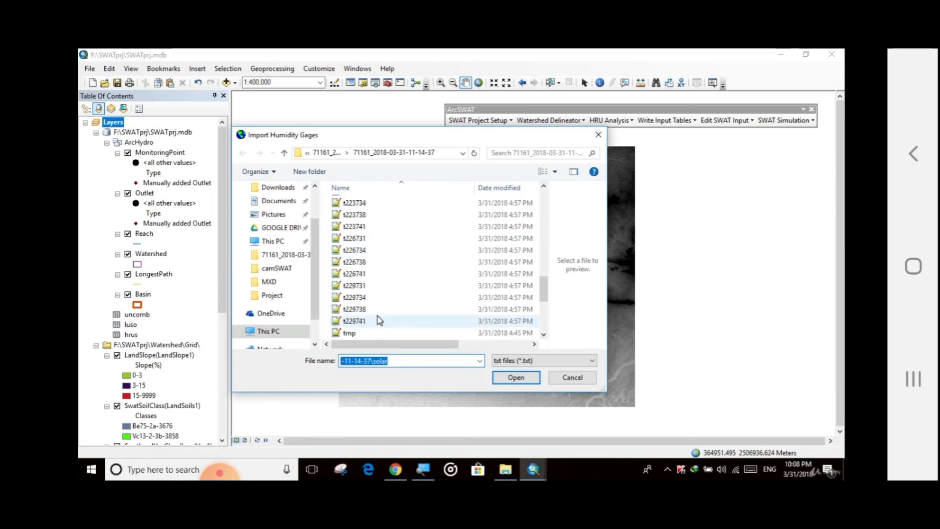
scroll(368, 301, "down", 2)
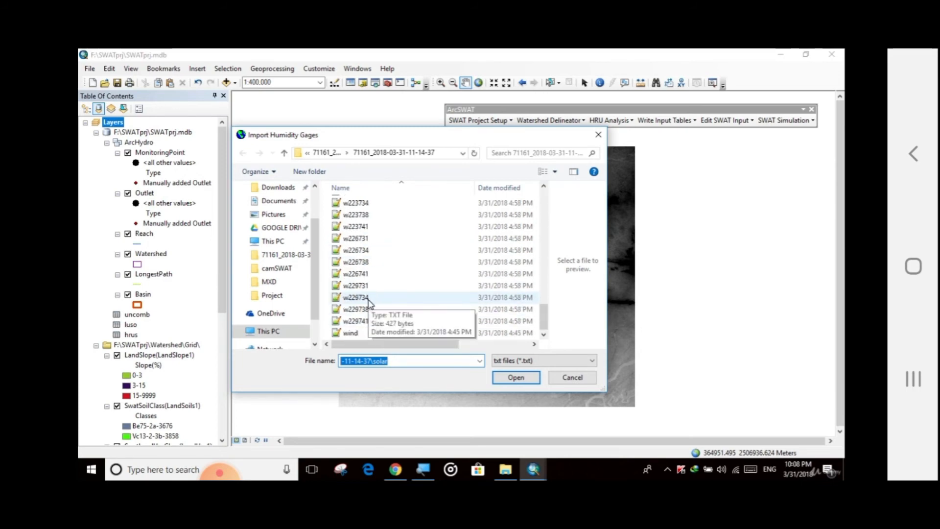
scroll(368, 301, "up", 10)
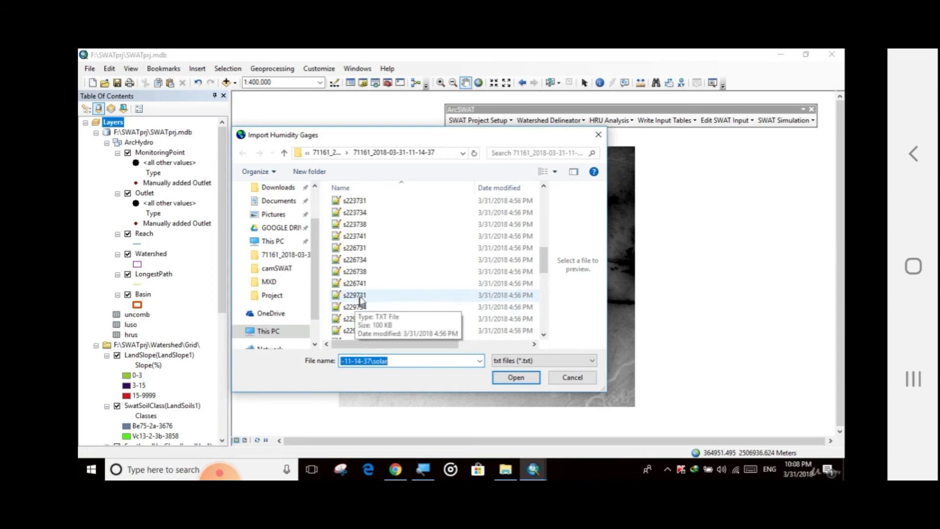
left_click(350, 259)
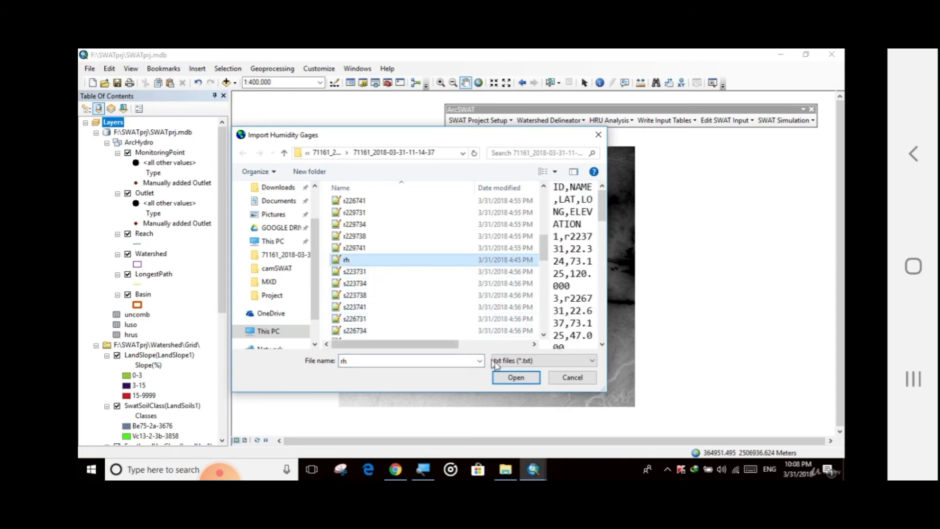
left_click(517, 378)
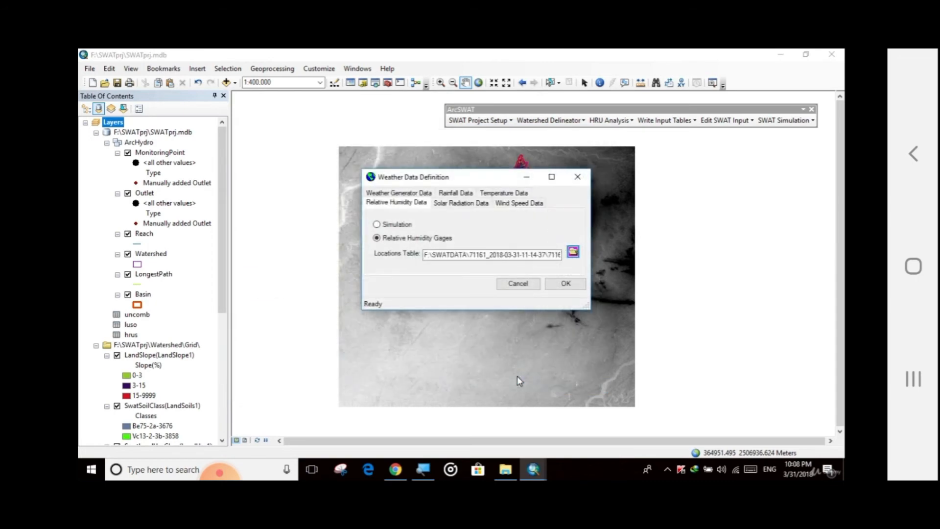
Review the weather generator, rainfall, temperature and wind speed settings, then apply the weather data definition.
left_click(397, 196)
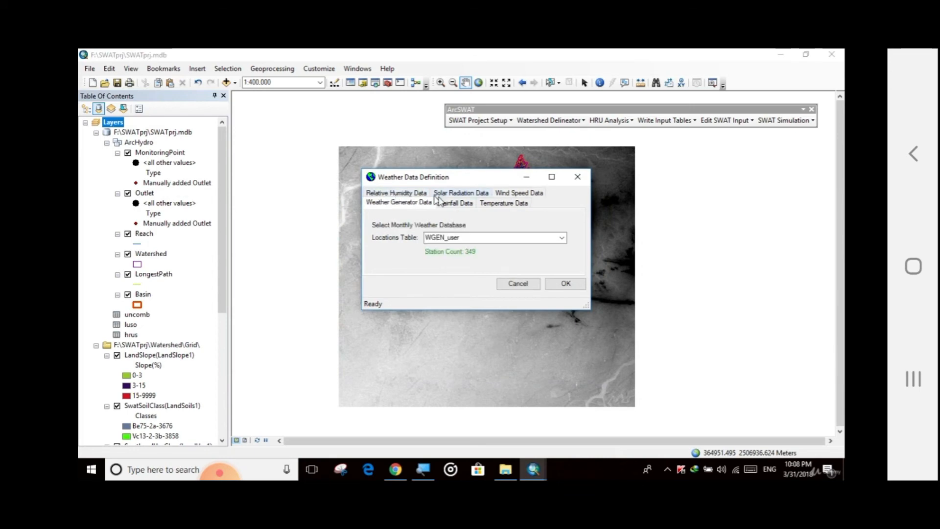
left_click(454, 202)
left_click(493, 205)
left_click(515, 193)
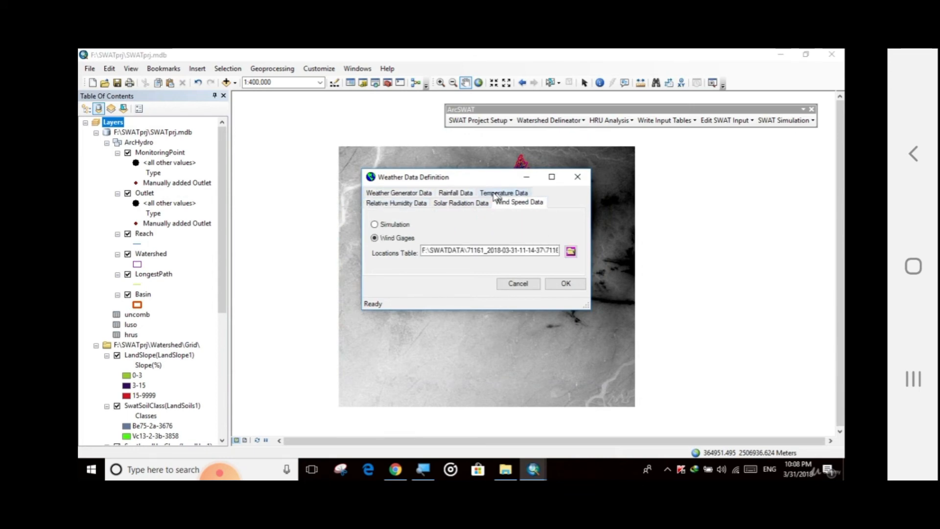
left_click(464, 194)
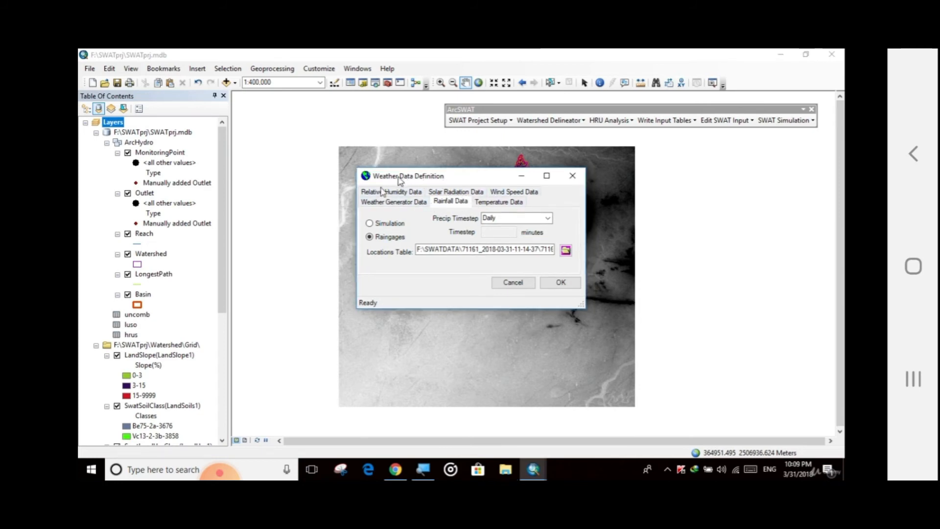
left_click(550, 284)
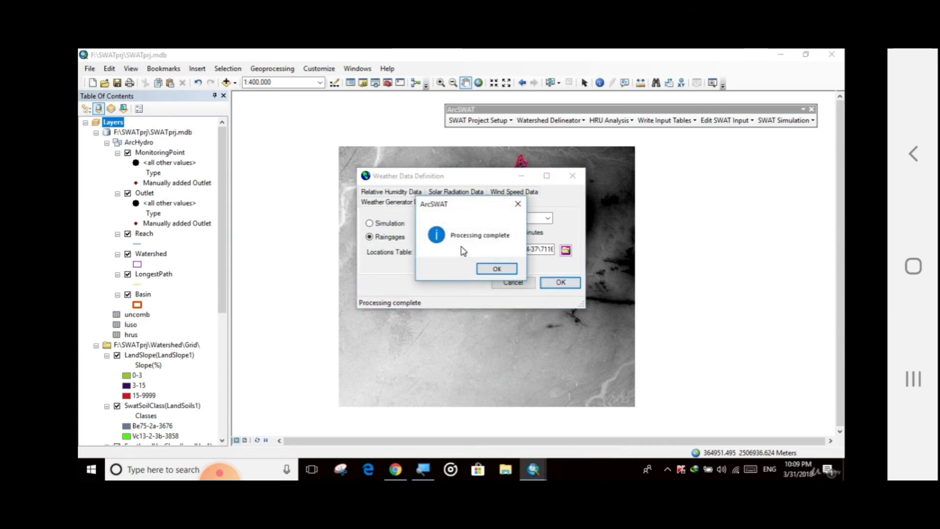
left_click(496, 269)
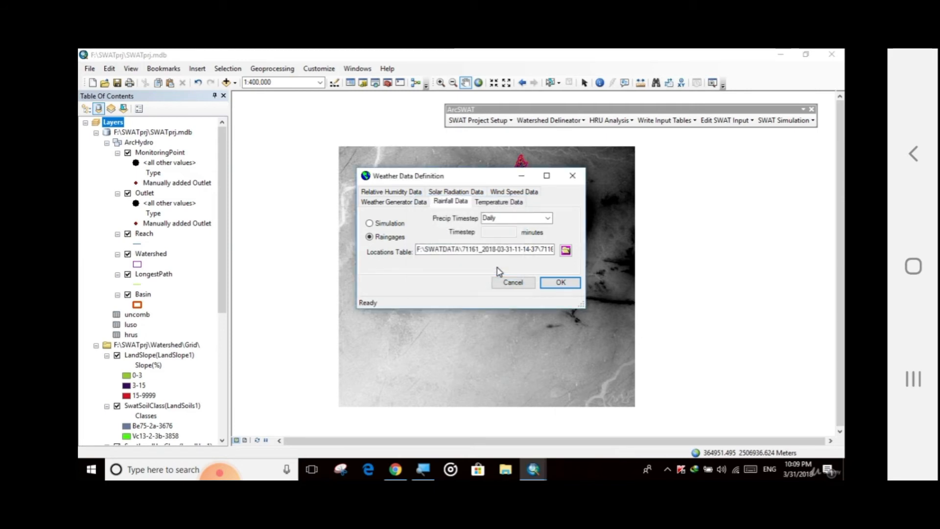
left_click(572, 176)
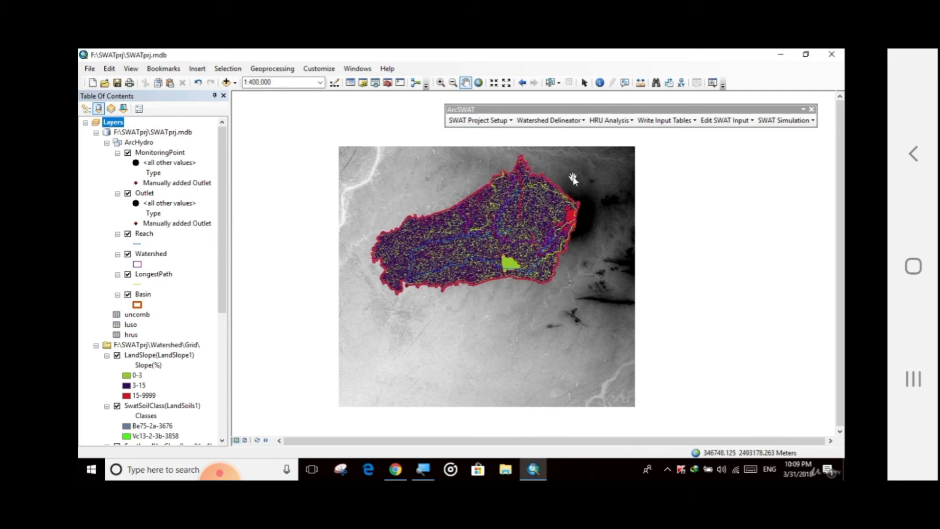
Write all SWAT input tables, choosing to use the weather database to calculate heat units to maturity.
left_click(666, 121)
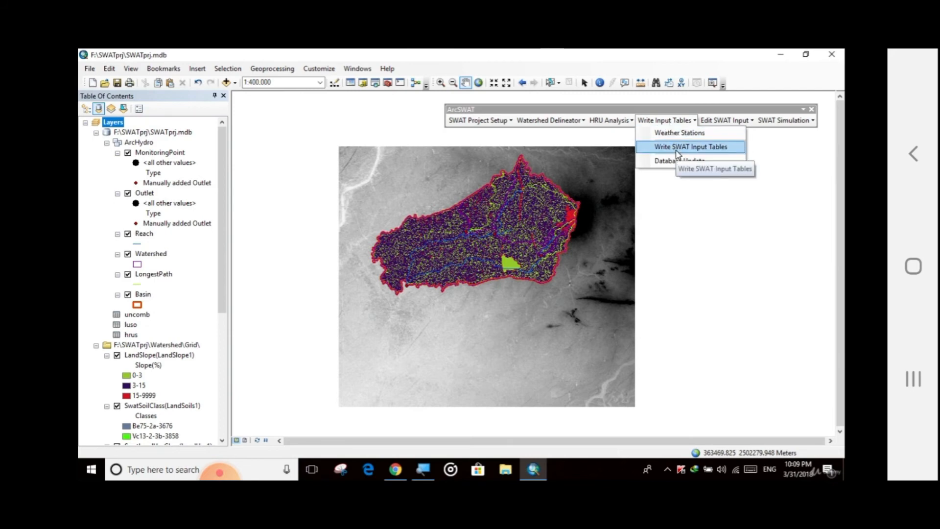
left_click(678, 147)
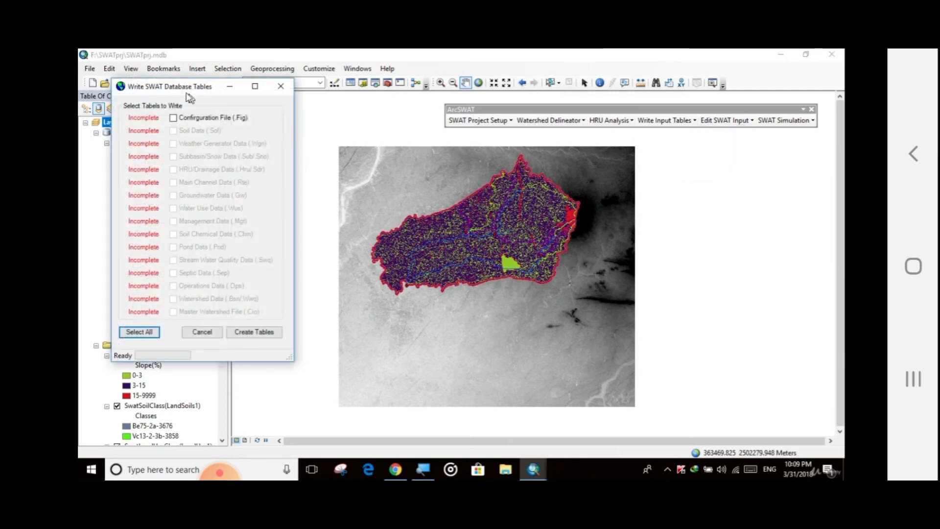
left_click_drag(190, 98, 369, 148)
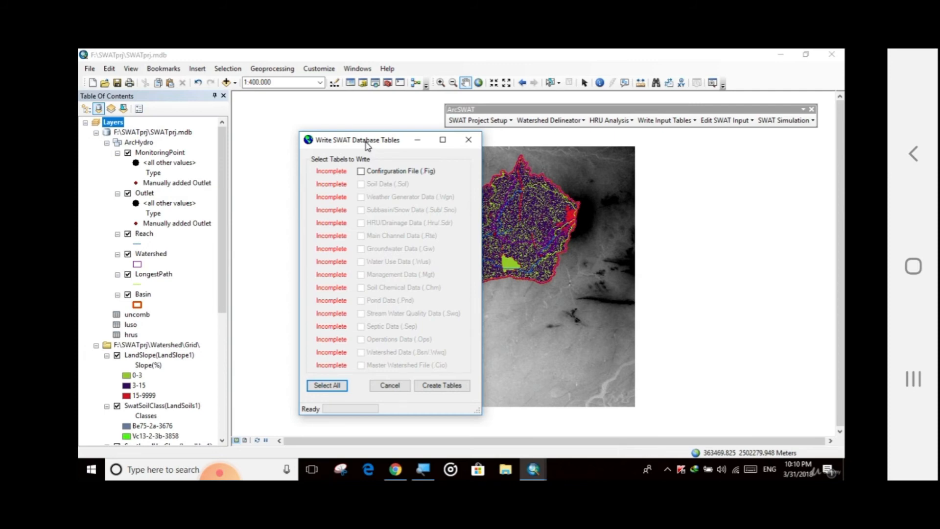
left_click_drag(367, 145, 411, 141)
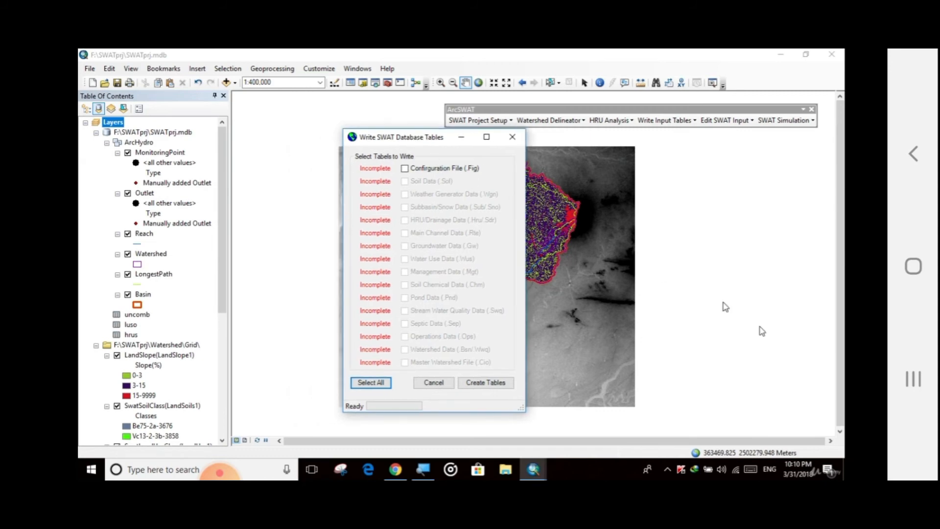
mouse_move(800, 469)
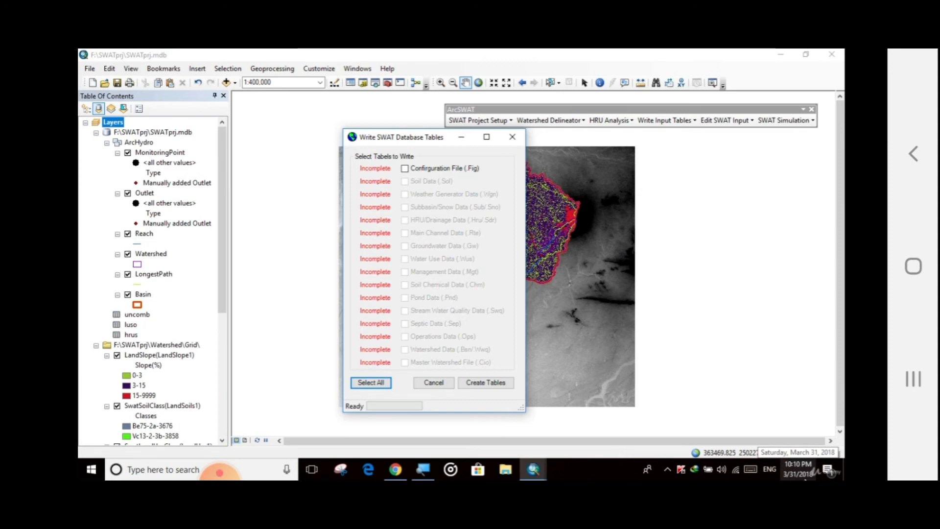
mouse_move(417, 142)
left_mouse_down()
mouse_move(379, 136)
mouse_move(420, 145)
left_mouse_up()
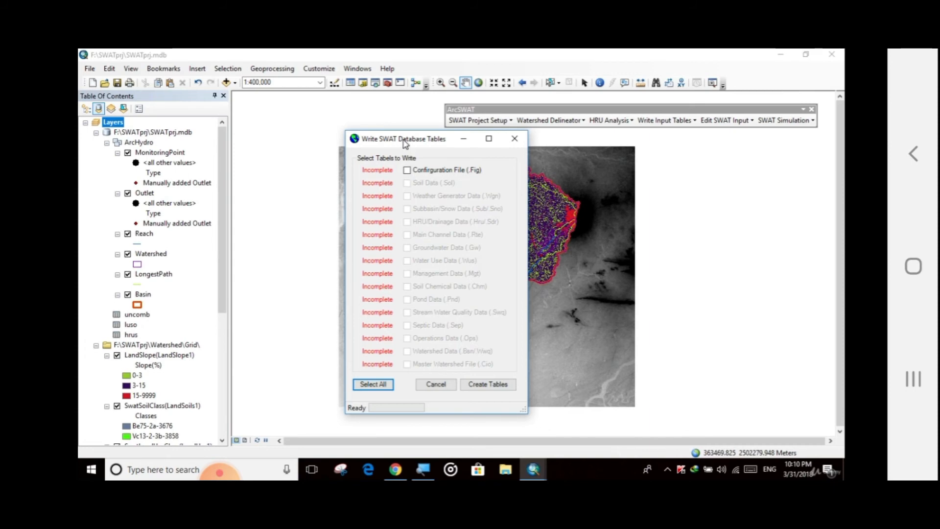
left_click_drag(404, 140, 409, 140)
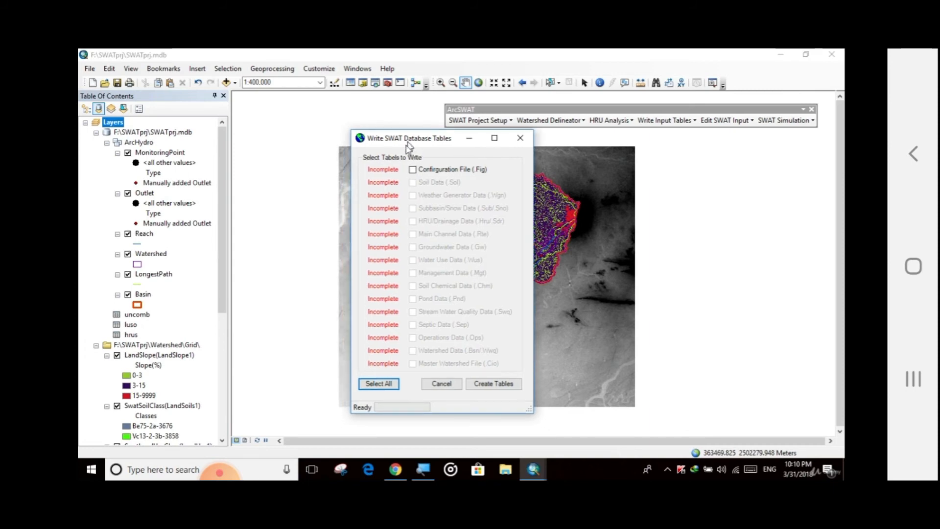
left_click(413, 170)
left_click(380, 385)
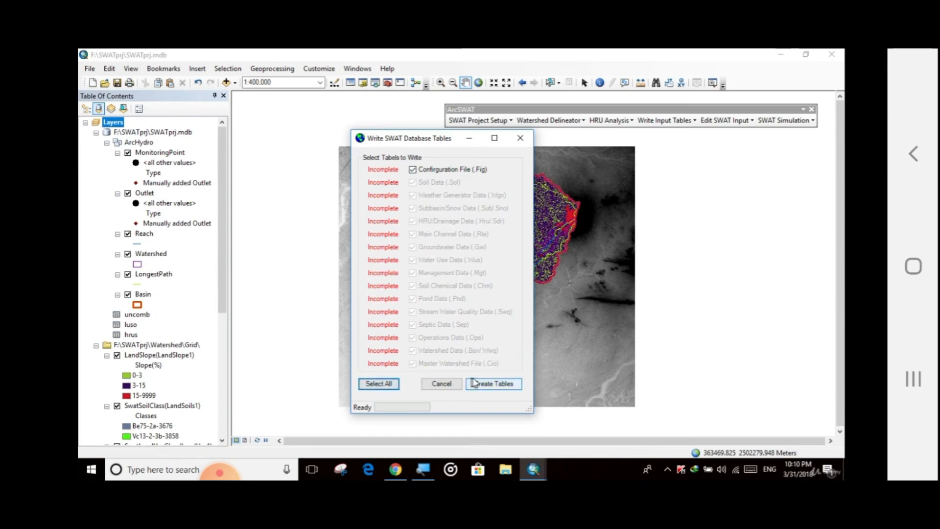
left_click(509, 386)
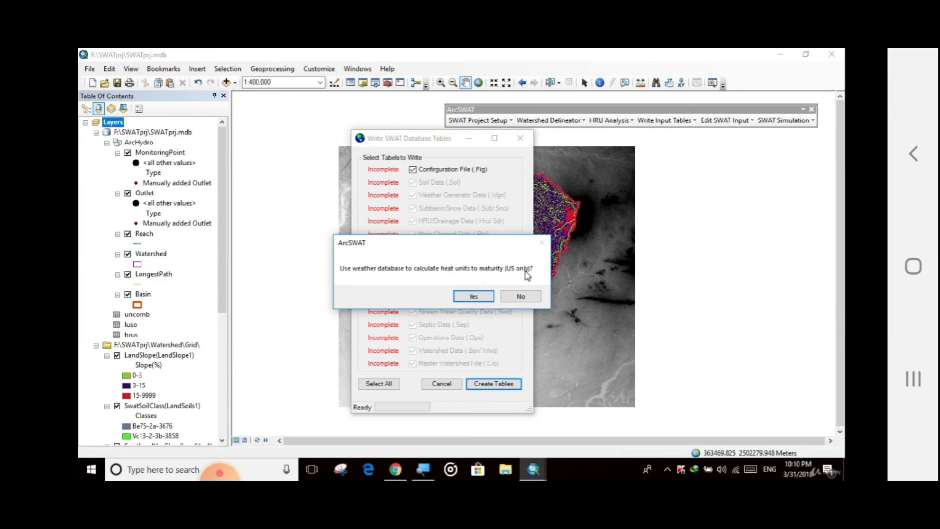
left_click(471, 297)
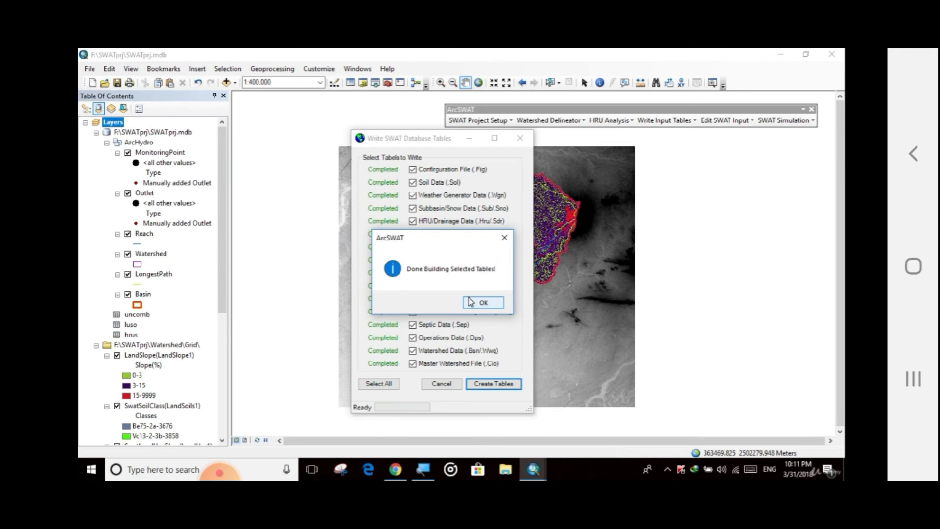
left_click(483, 304)
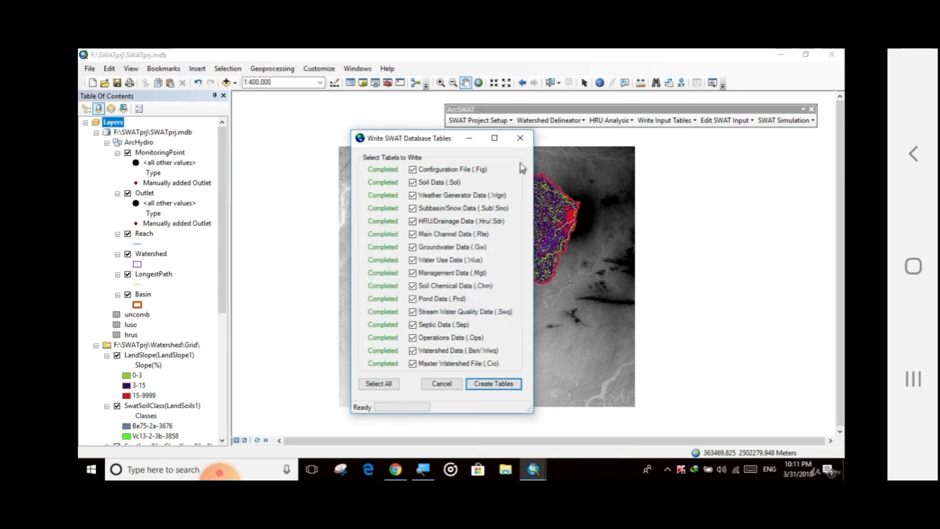
left_click(520, 137)
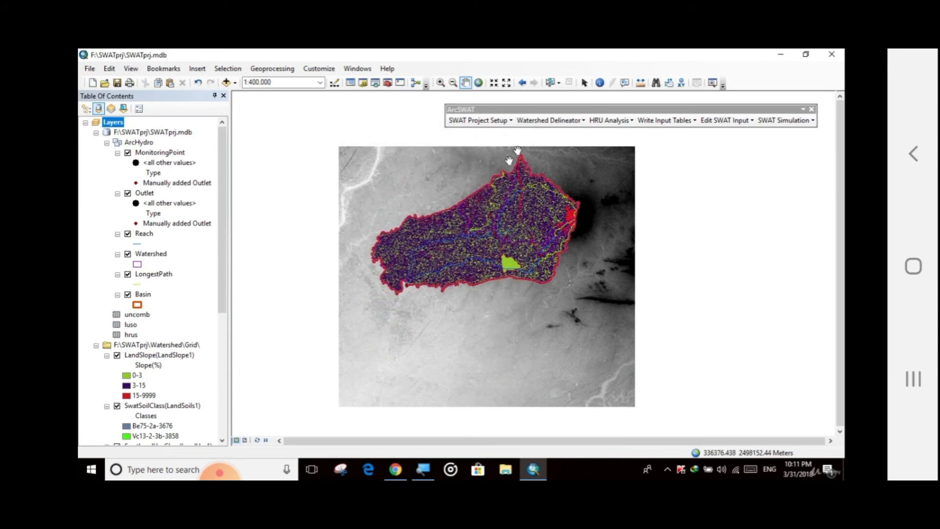
Update the SWAT project database for all tables from sol to ops, including the SWAT range tables.
left_click(661, 123)
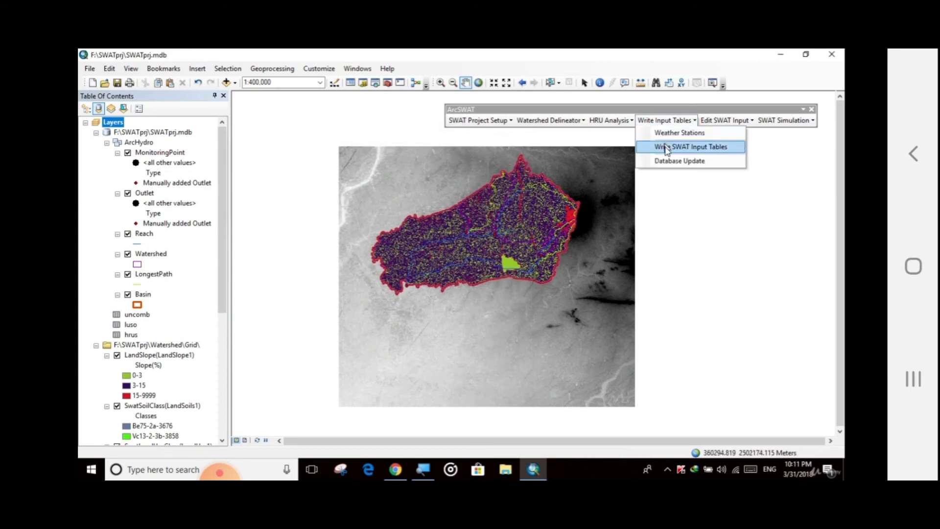
left_click(670, 162)
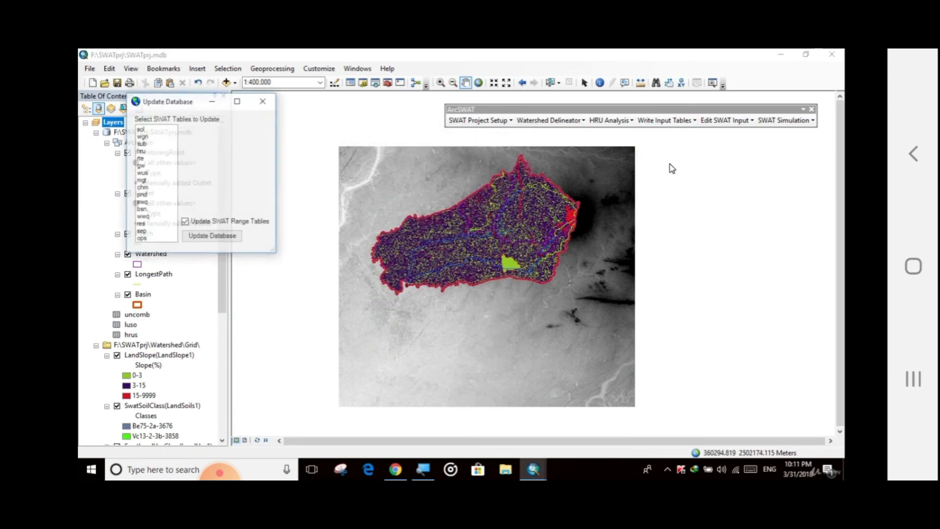
left_click_drag(168, 100, 411, 162)
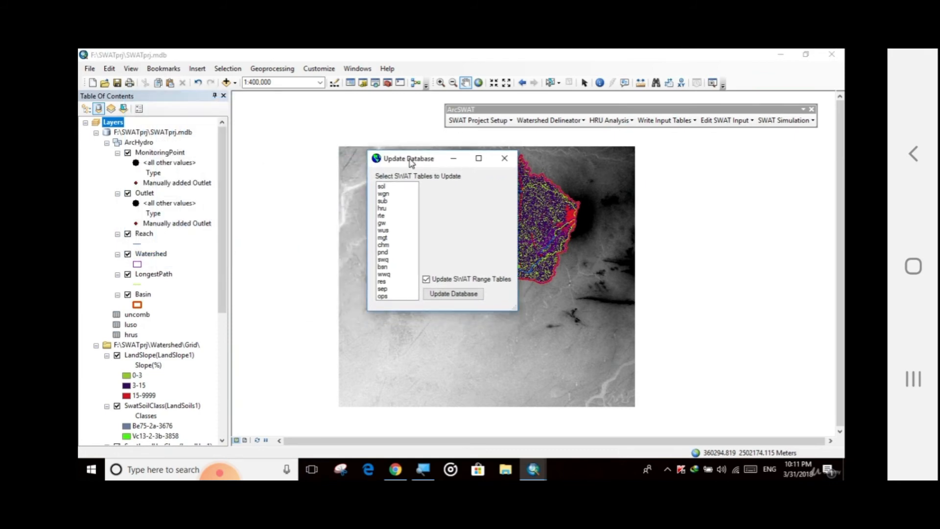
left_click(384, 188)
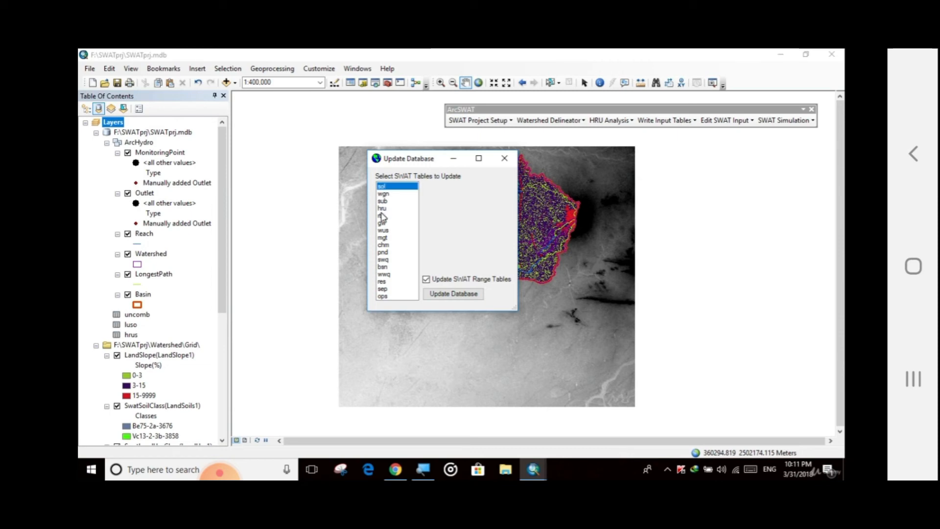
left_click(383, 296, "shift")
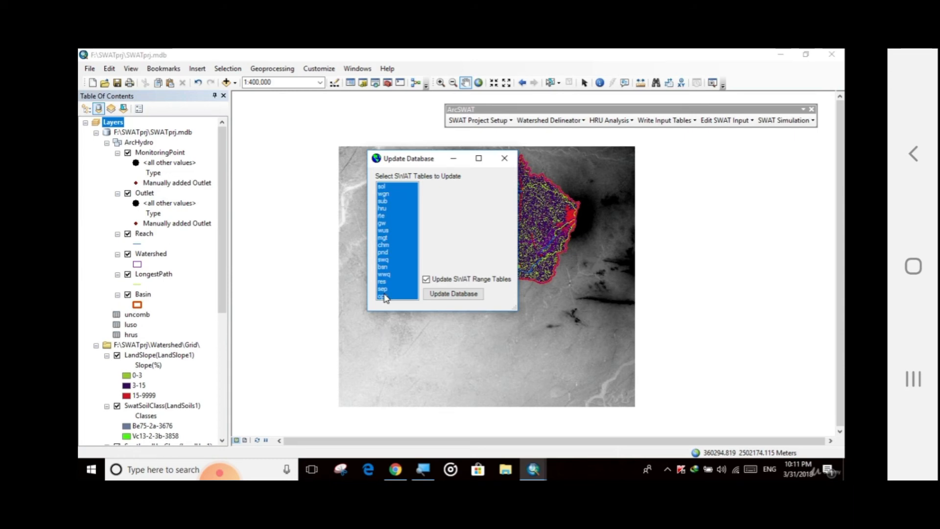
left_click(451, 295)
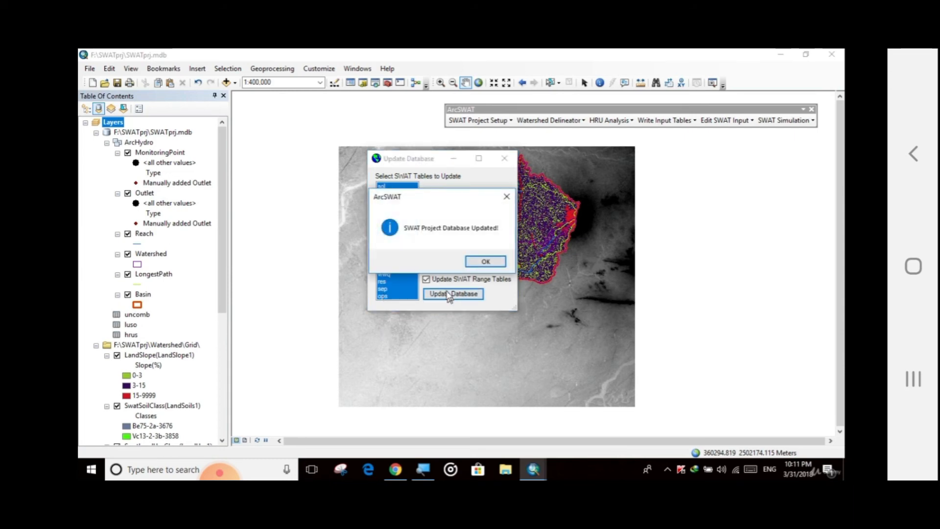
left_click(486, 263)
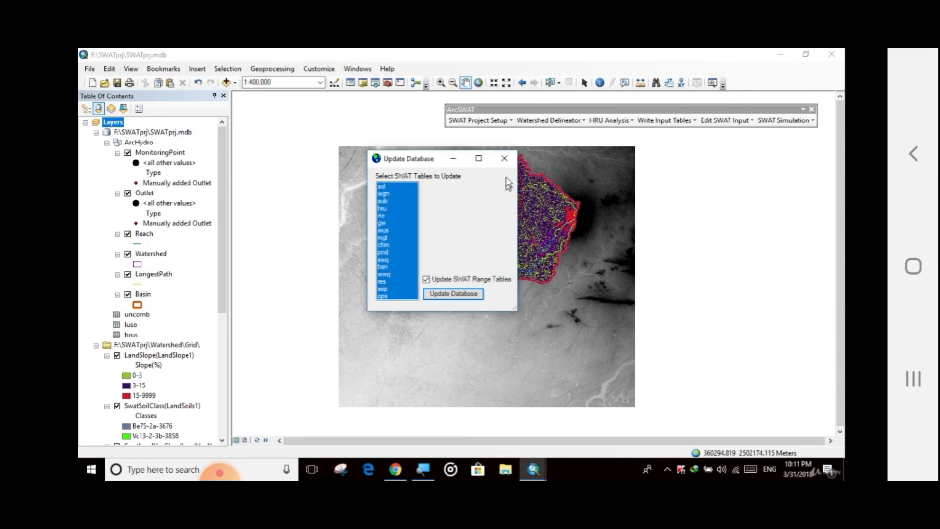
left_click(505, 160)
left_click(662, 120)
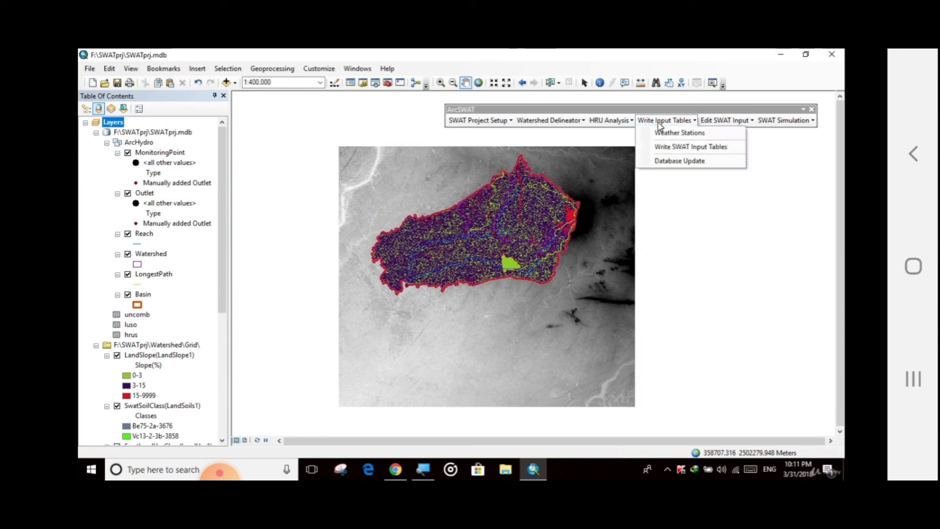
Open the SWAT database editor and choose the User Soils database for editing.
left_click(659, 122)
left_click(715, 121)
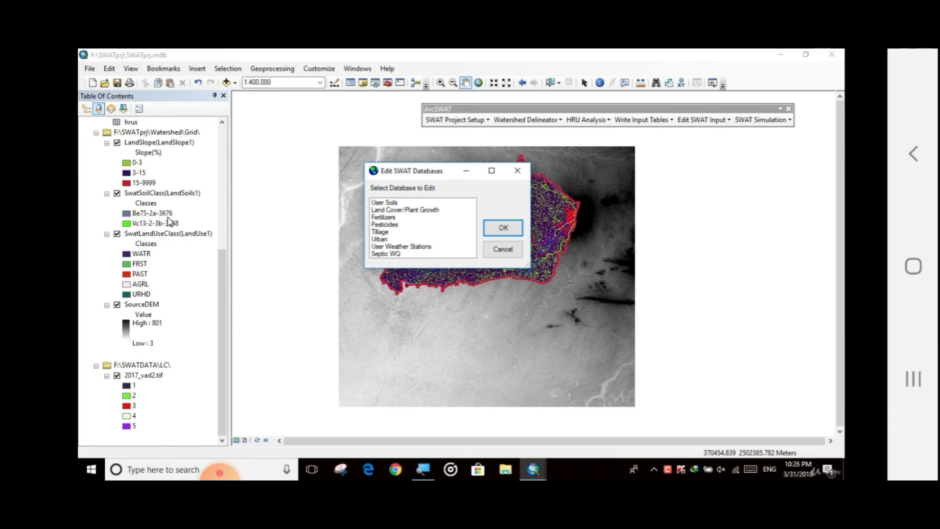
left_click(393, 204)
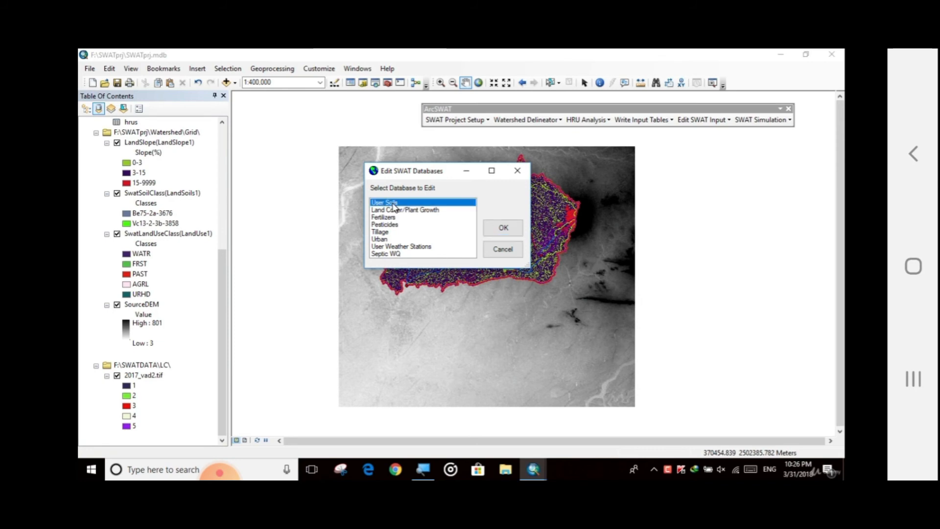
left_click(490, 230)
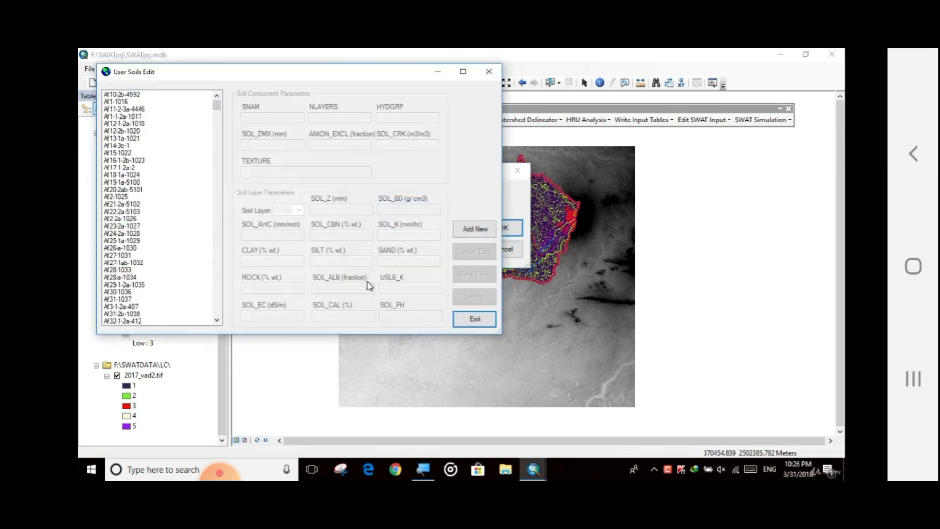
left_click_drag(234, 101, 394, 133)
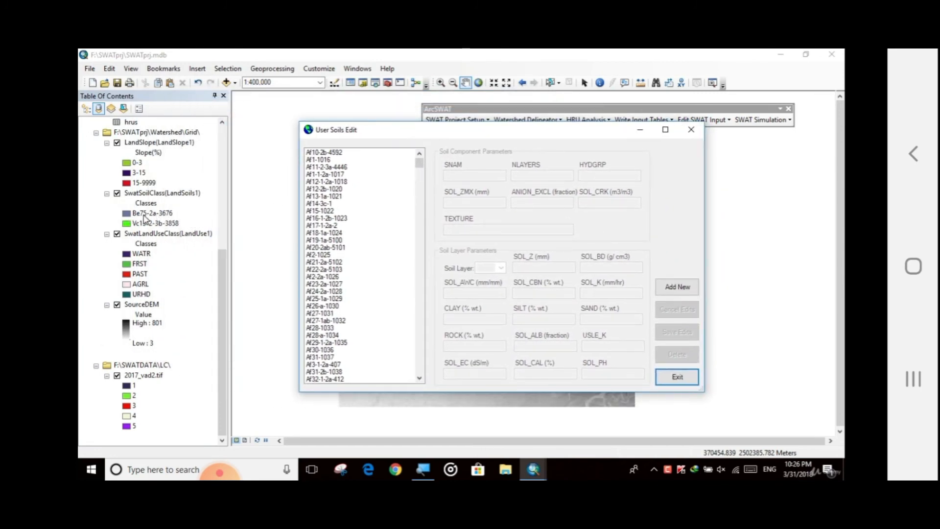
Browse the user soils list and display the parameters of soil Be75-2a-3676.
left_click_drag(420, 164, 423, 193)
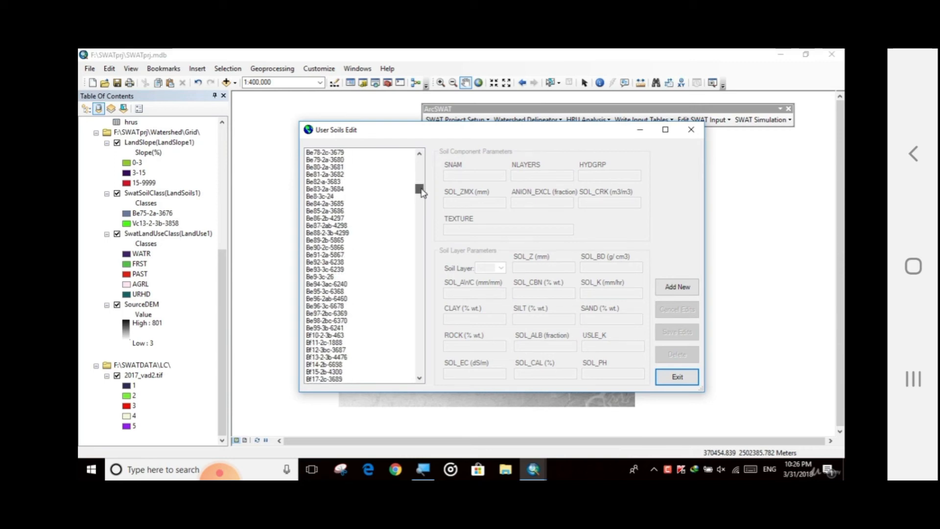
left_click_drag(422, 193, 423, 195)
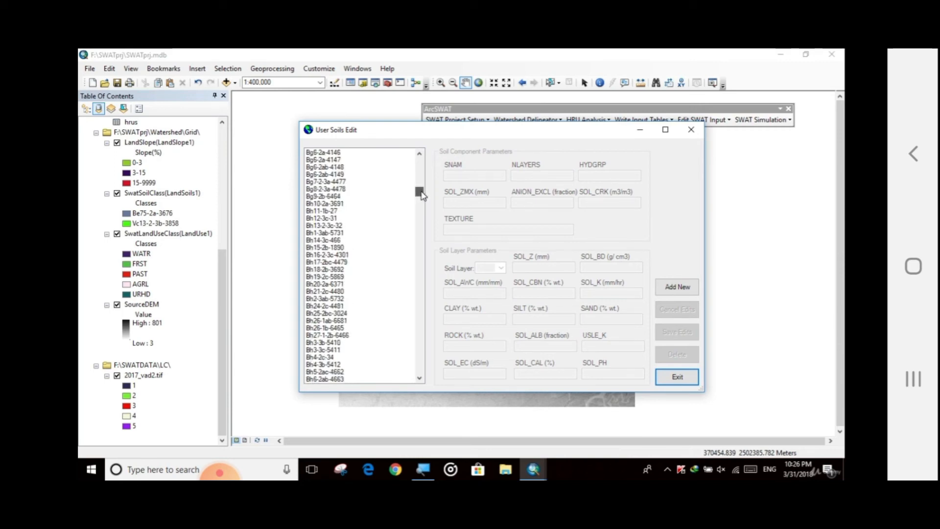
left_click(423, 469)
left_click(320, 429)
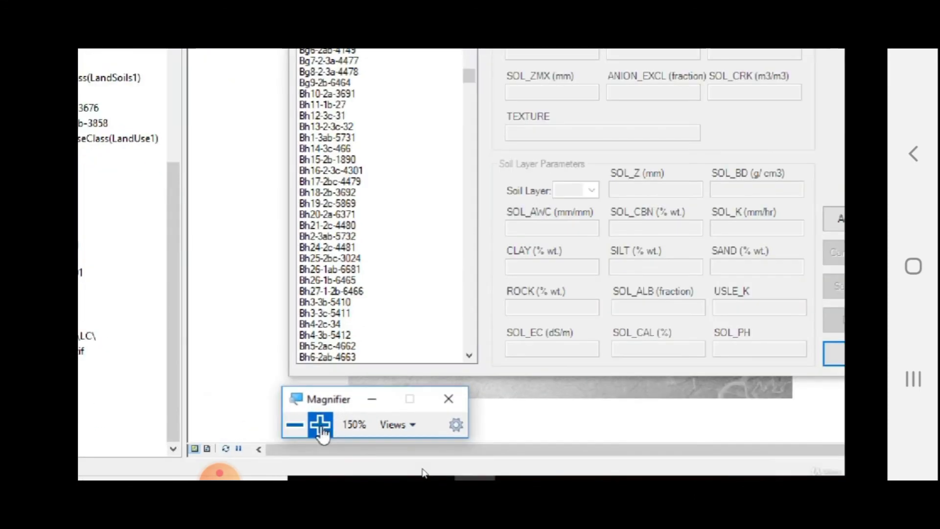
left_click(321, 428)
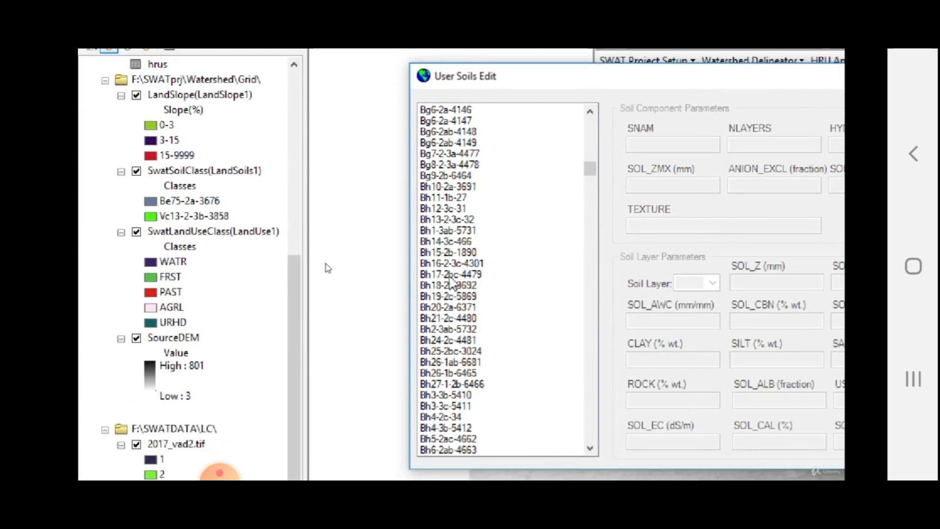
scroll(450, 281, "up", 2)
scroll(450, 282, "up", 9)
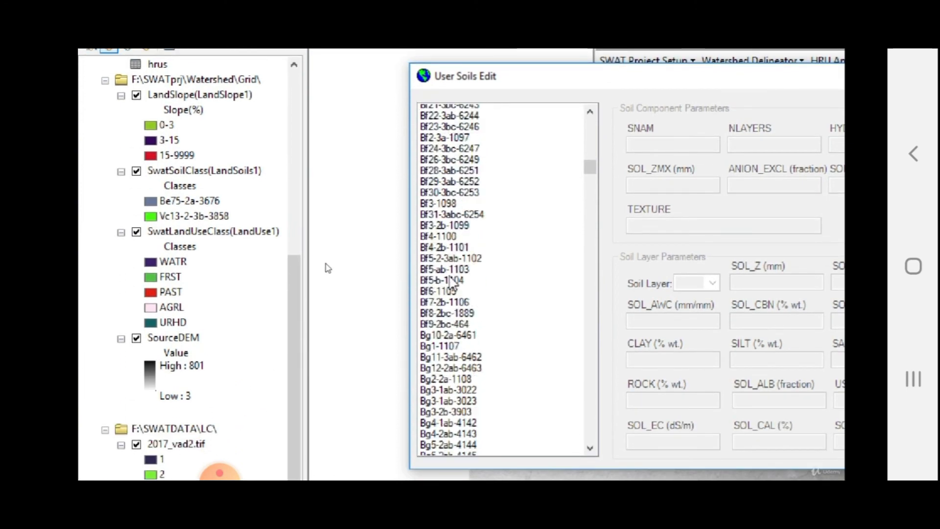
scroll(450, 281, "up", 7)
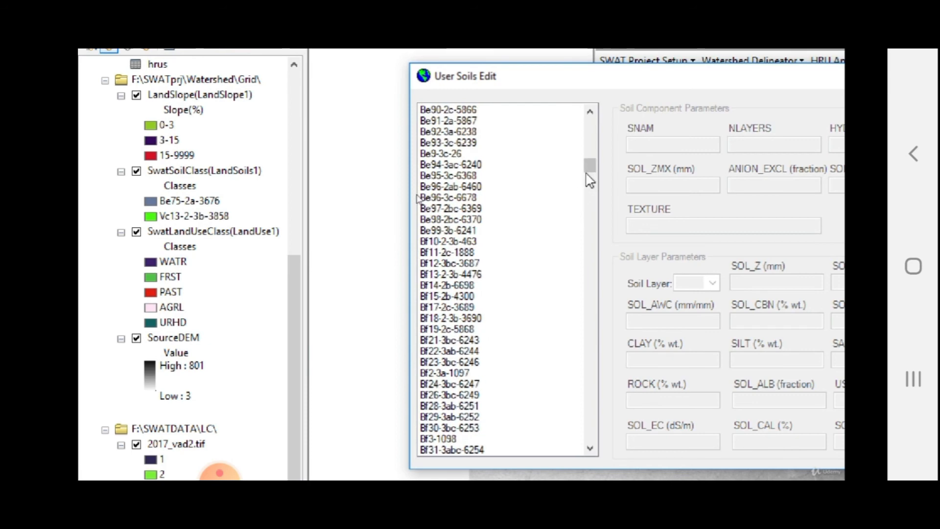
scroll(537, 187, "up", 4)
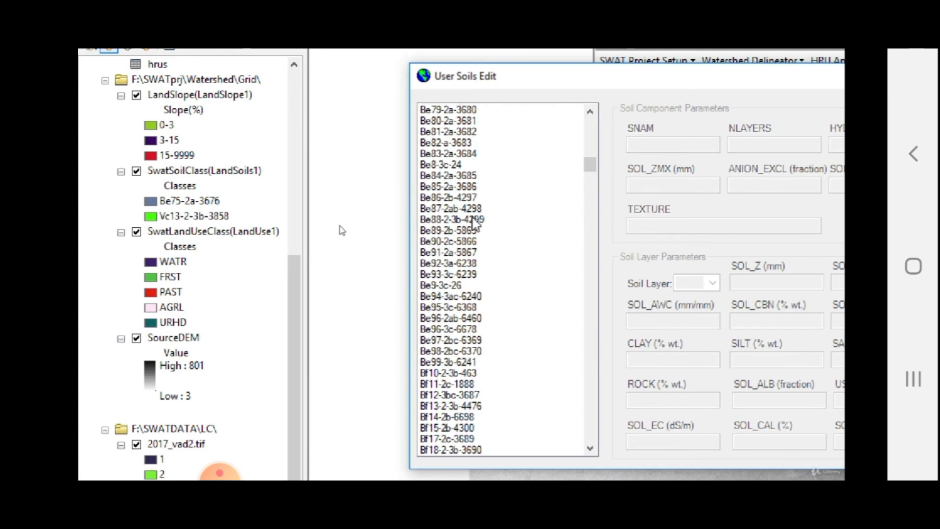
scroll(472, 227, "up", 2)
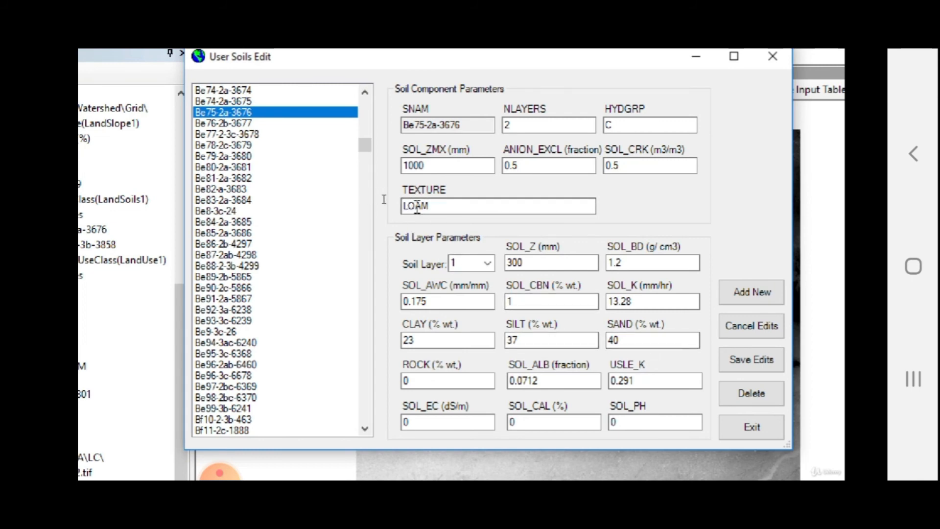
left_click(445, 207)
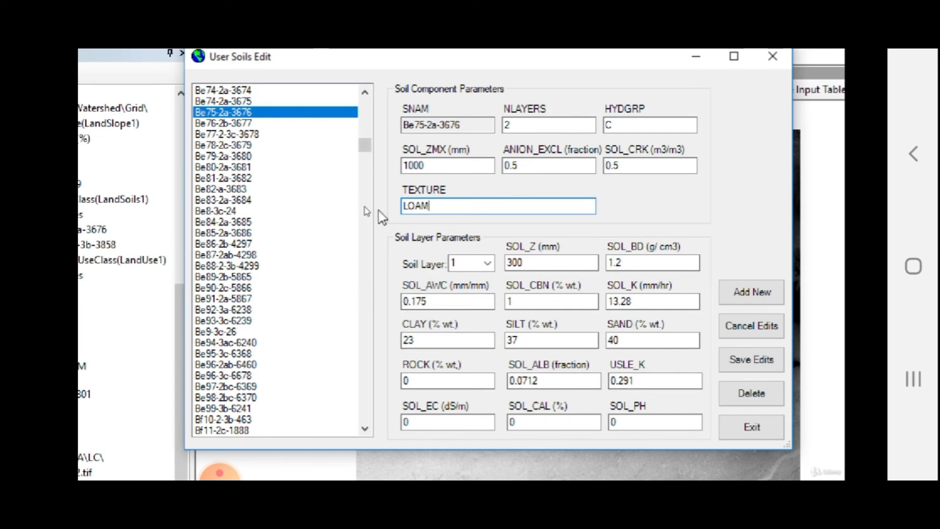
Display the parameters of soil layer 2 for this soil, then exit the soils editor.
left_click(488, 263)
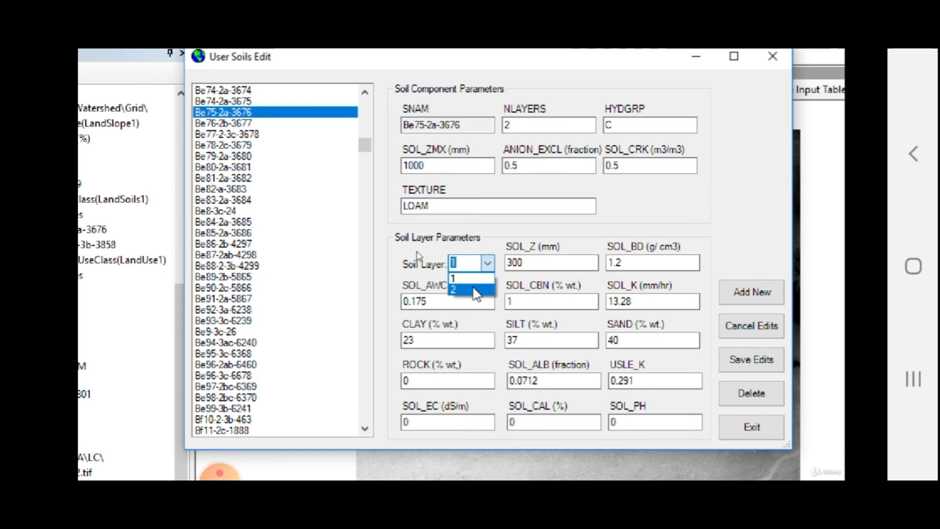
left_click(475, 289)
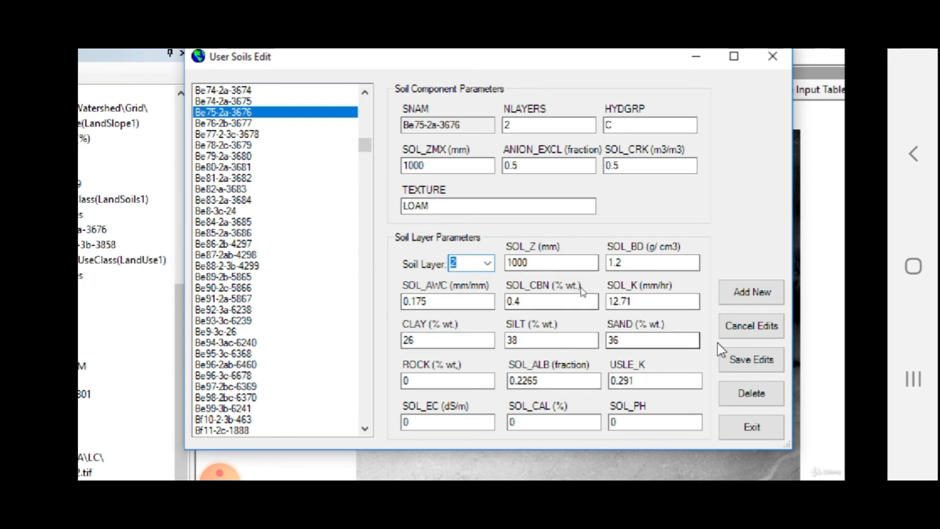
left_click(746, 433)
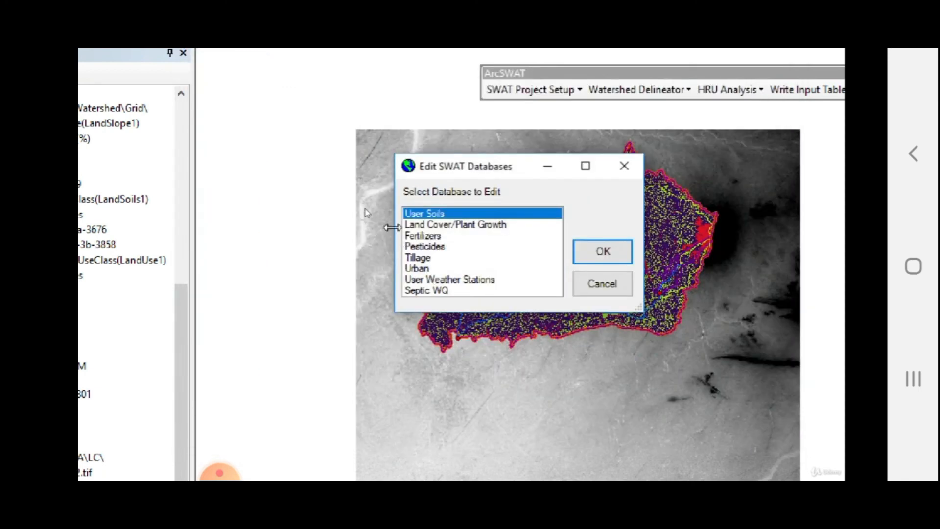
Open the Land Cover/Plant Growth database, inspect Agricultural Land-Generic, and close the database editors.
left_click(446, 228)
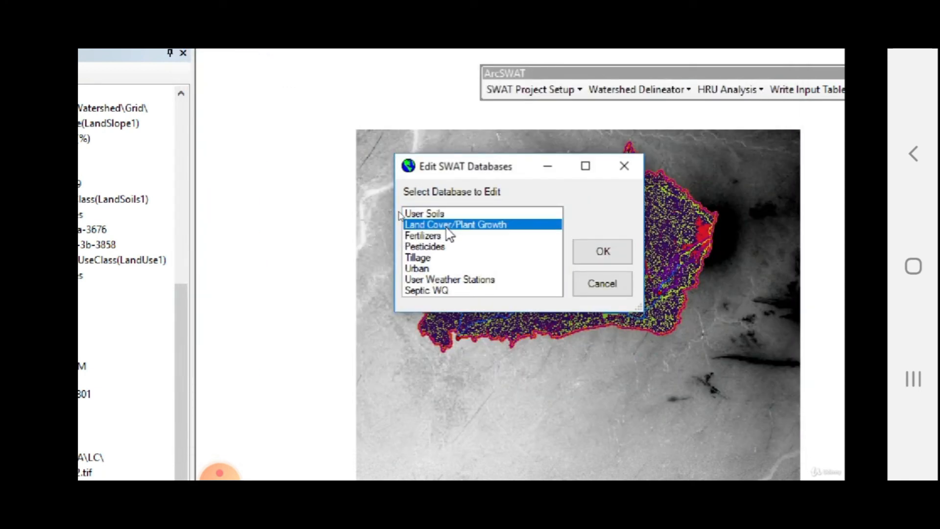
left_click(602, 251)
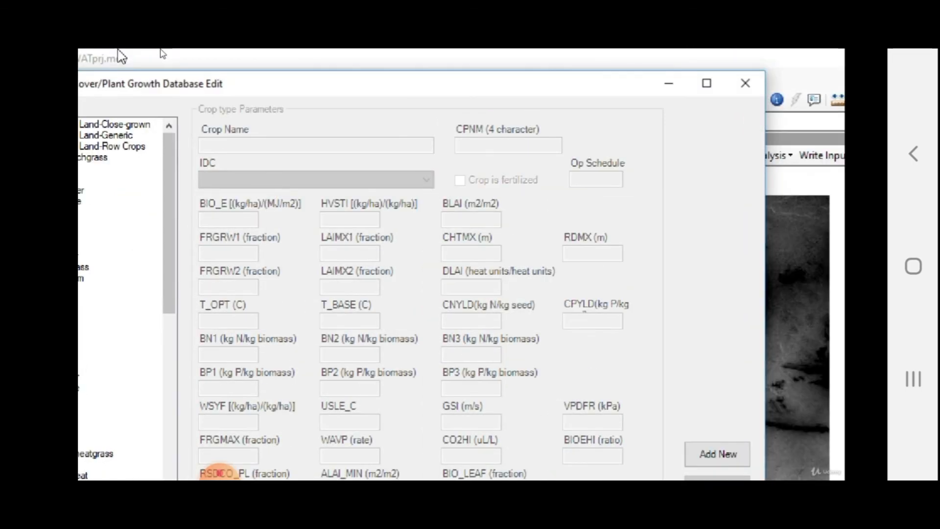
left_click(108, 124)
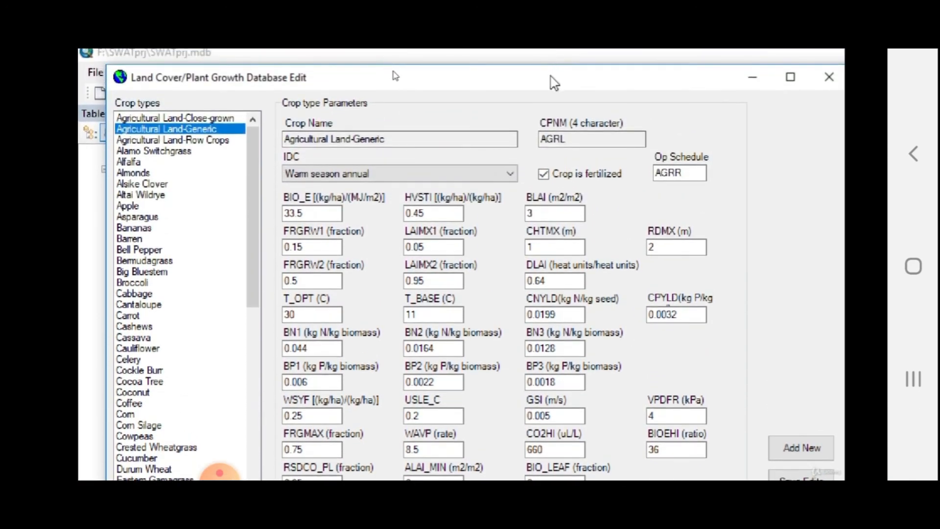
left_click_drag(550, 75, 451, 68)
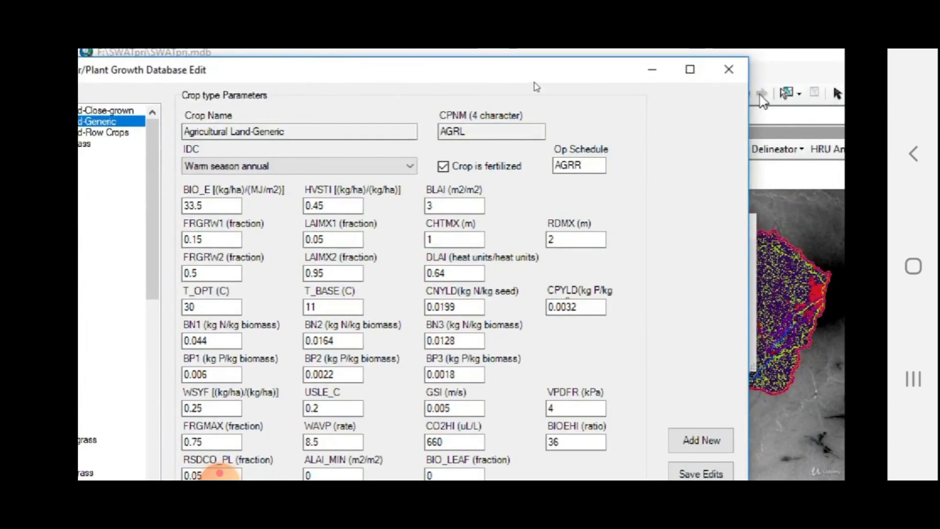
left_click(740, 77)
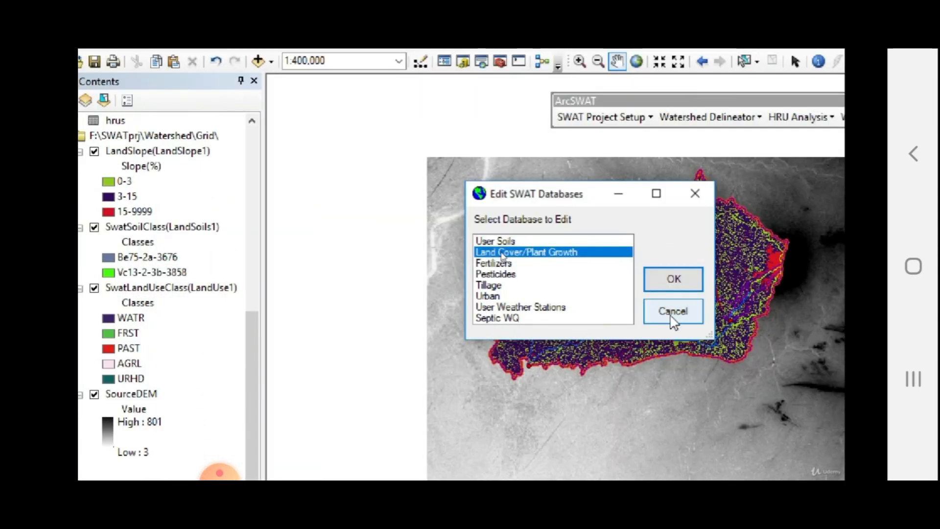
left_click(716, 349)
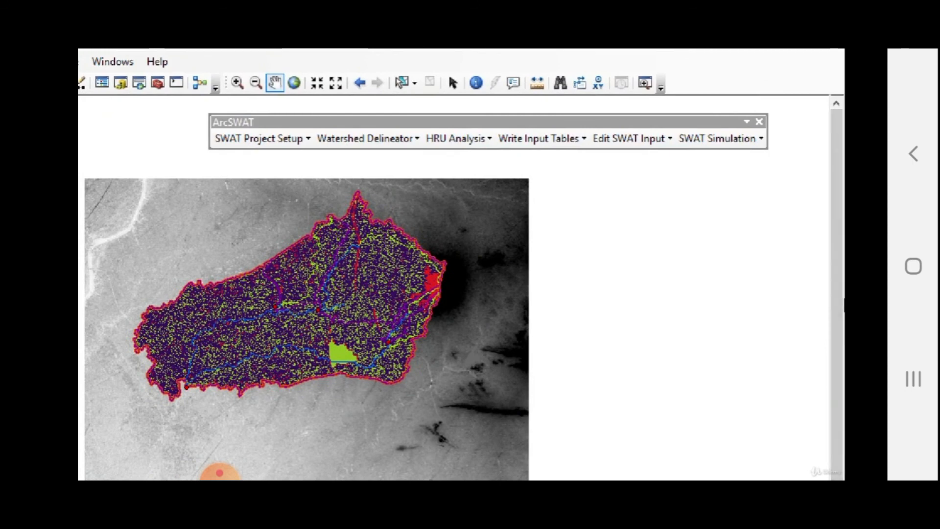
Open the watershed General Data (.BSN) parameters and enable value editing.
left_click(645, 141)
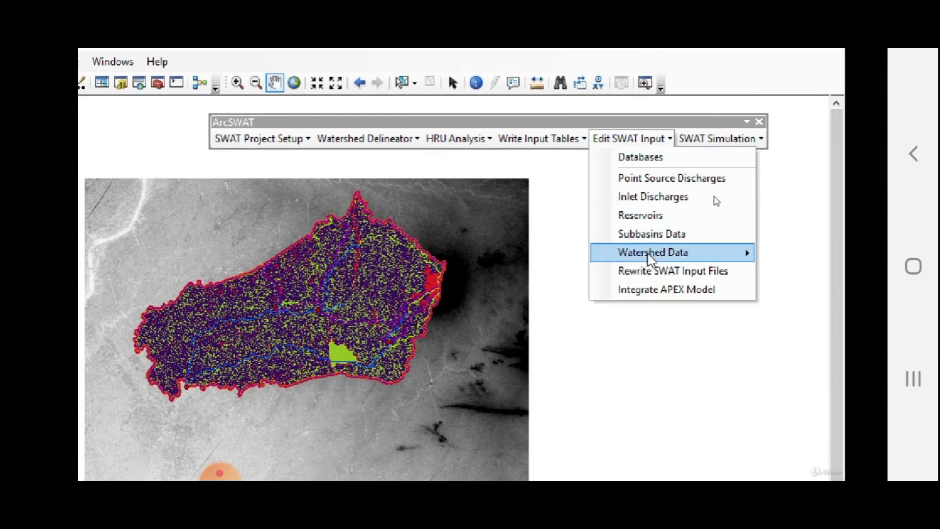
mouse_move(651, 259)
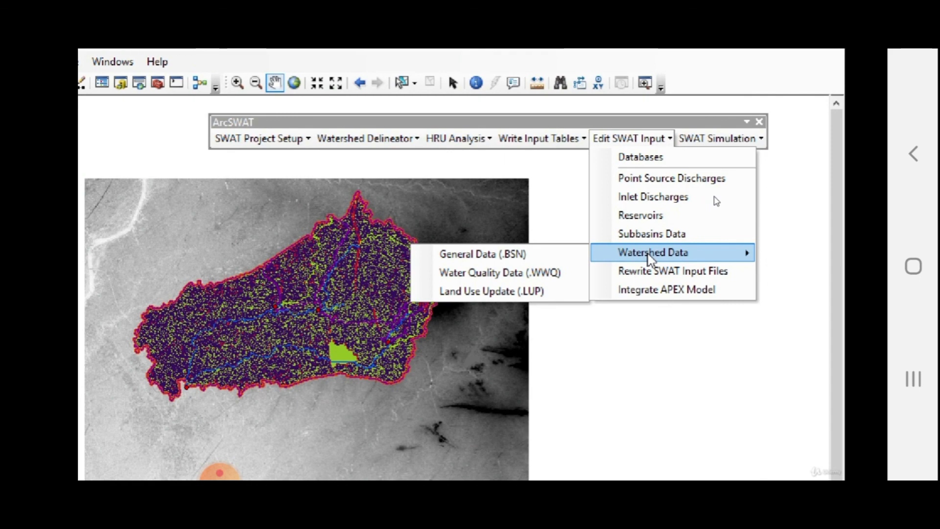
left_click(502, 254)
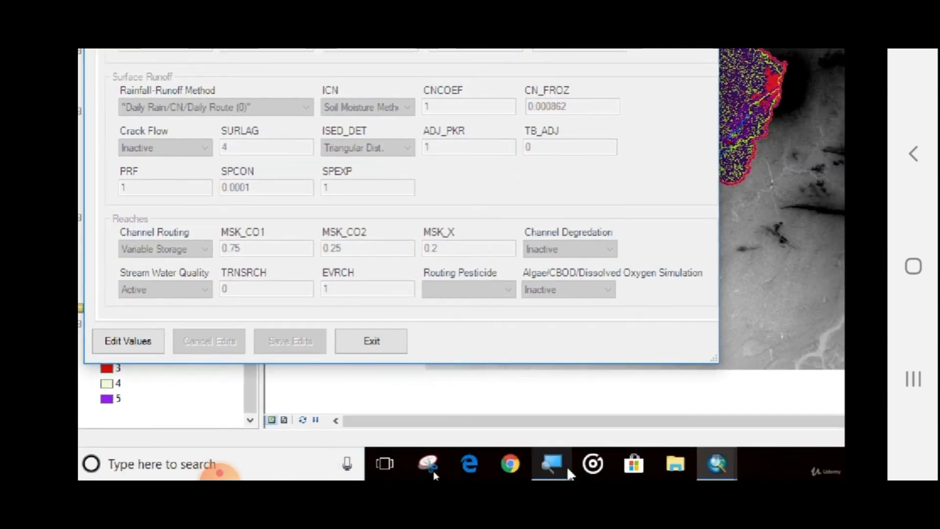
left_click(558, 468)
left_click(293, 426)
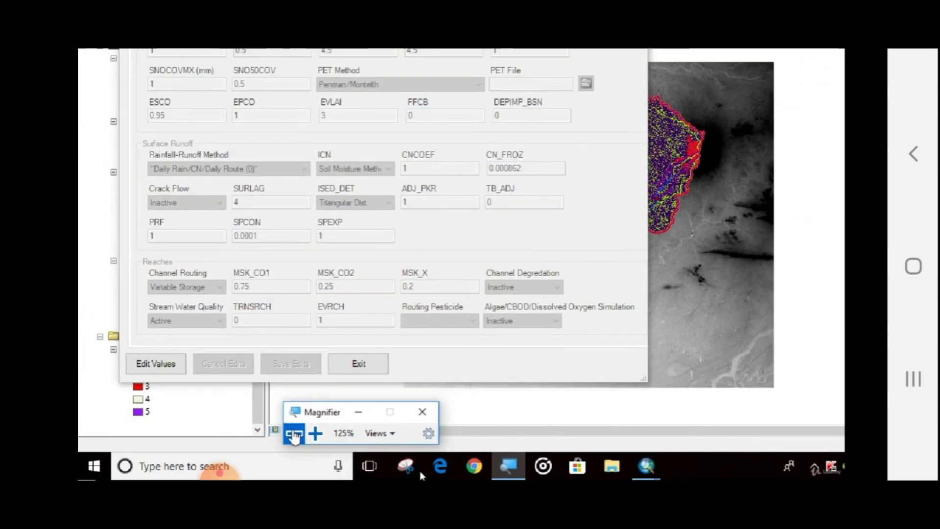
left_click_drag(262, 95, 379, 73)
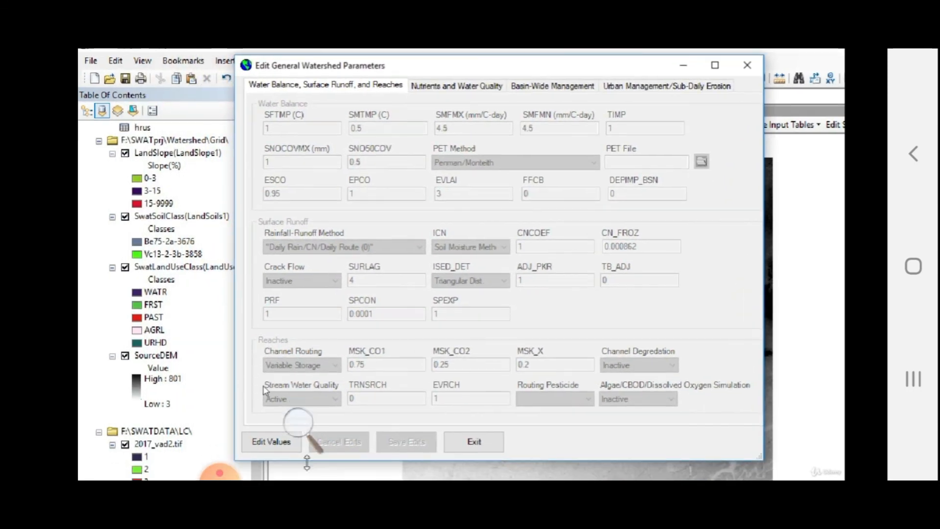
left_click(272, 442)
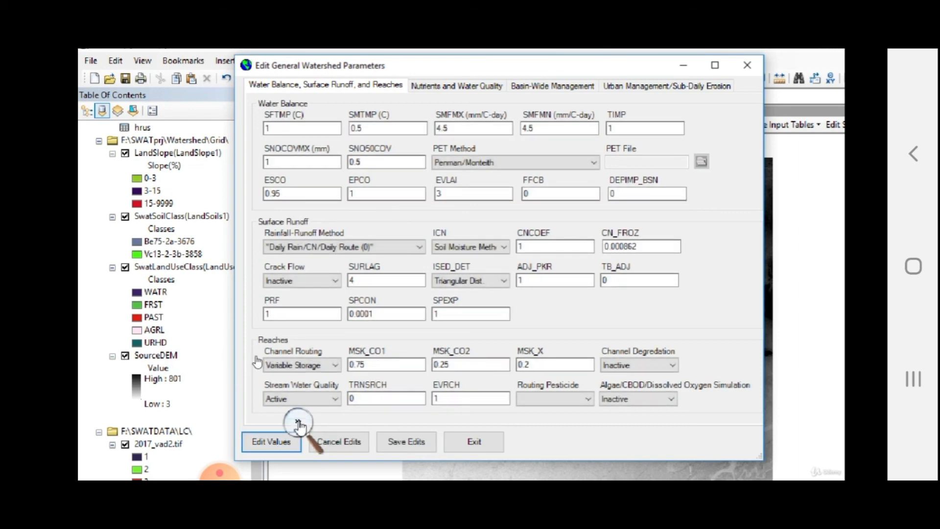
left_click(298, 421)
Review the PET method, rainfall-runoff method and ICN options in the watershed parameters.
left_click_drag(370, 417, 657, 469)
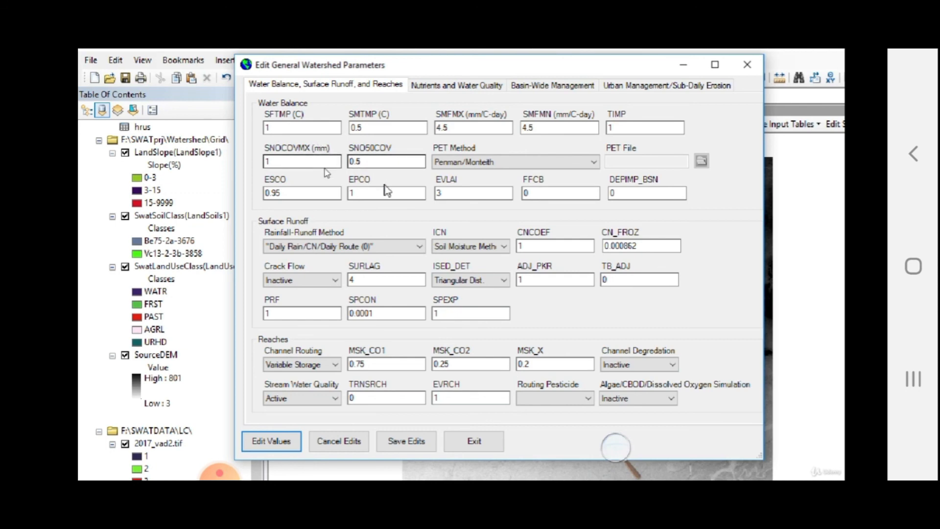
left_click(499, 163)
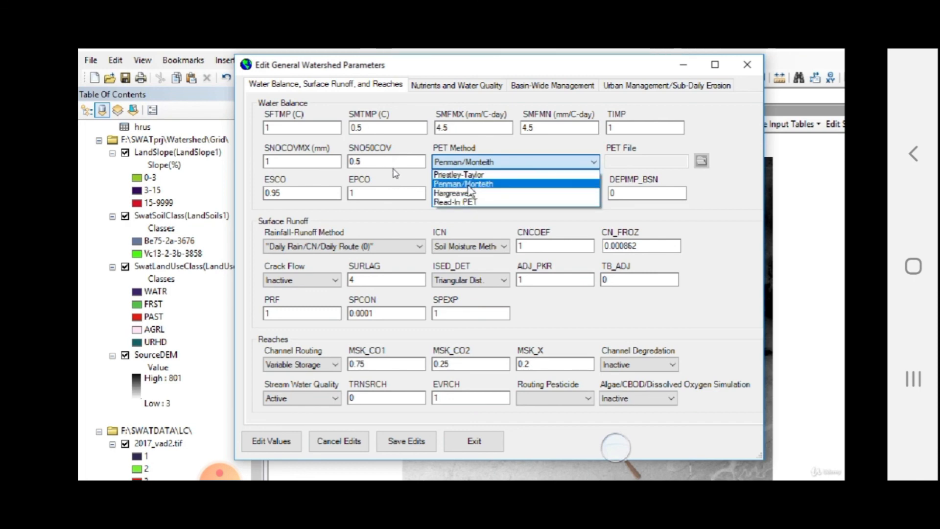
left_click(736, 182)
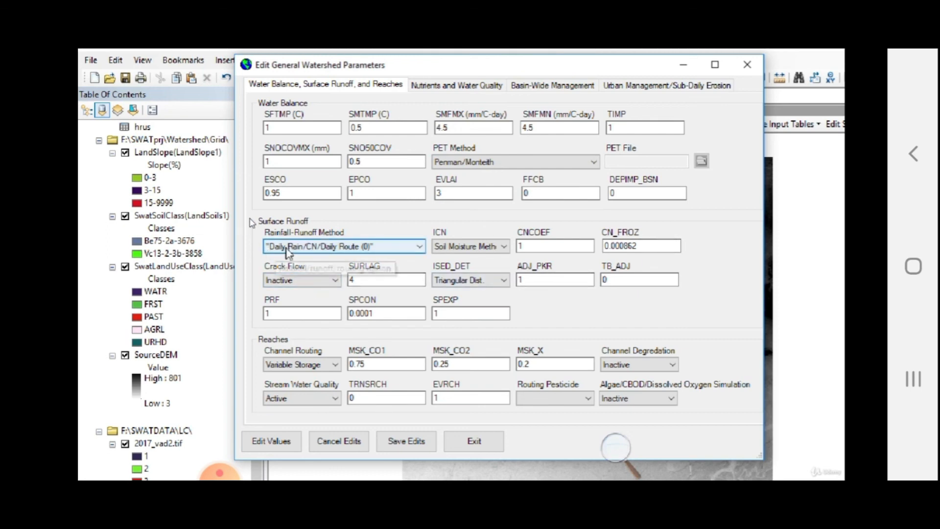
left_click(321, 247)
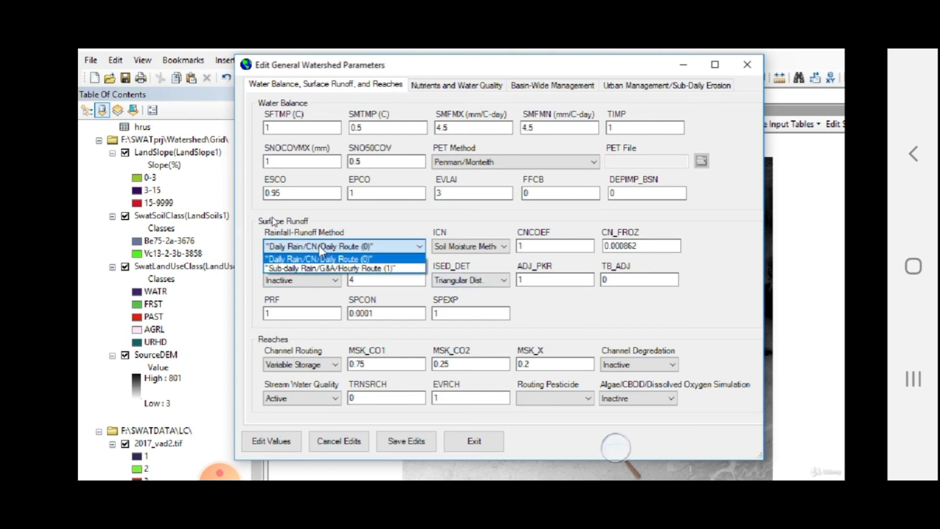
left_click(729, 212)
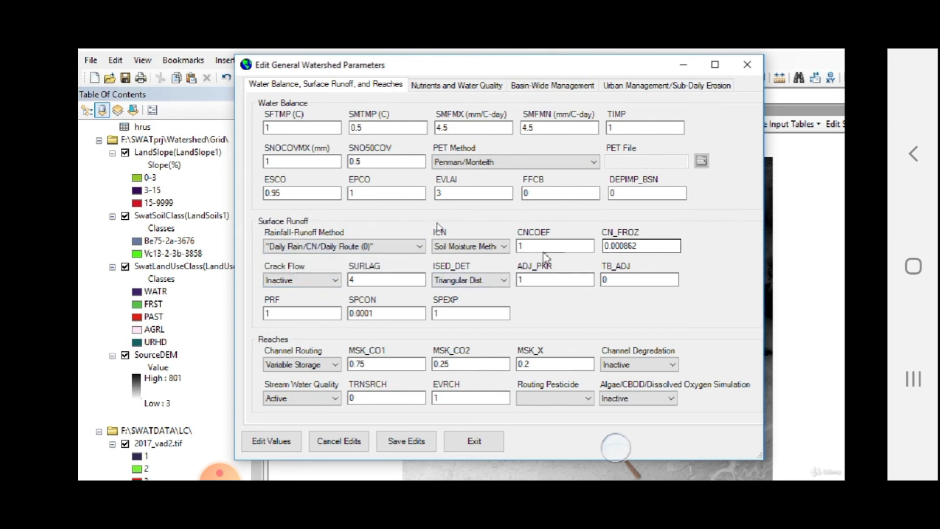
left_click(497, 250)
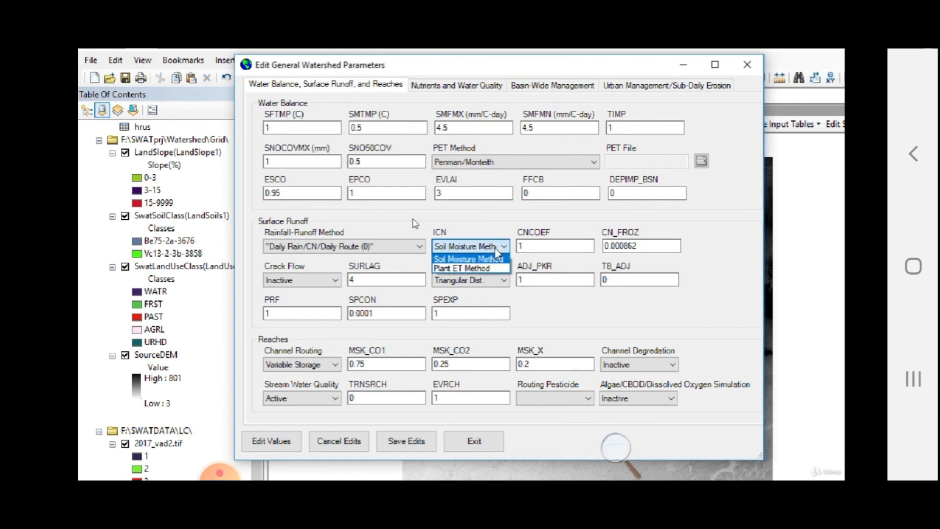
left_click(719, 215)
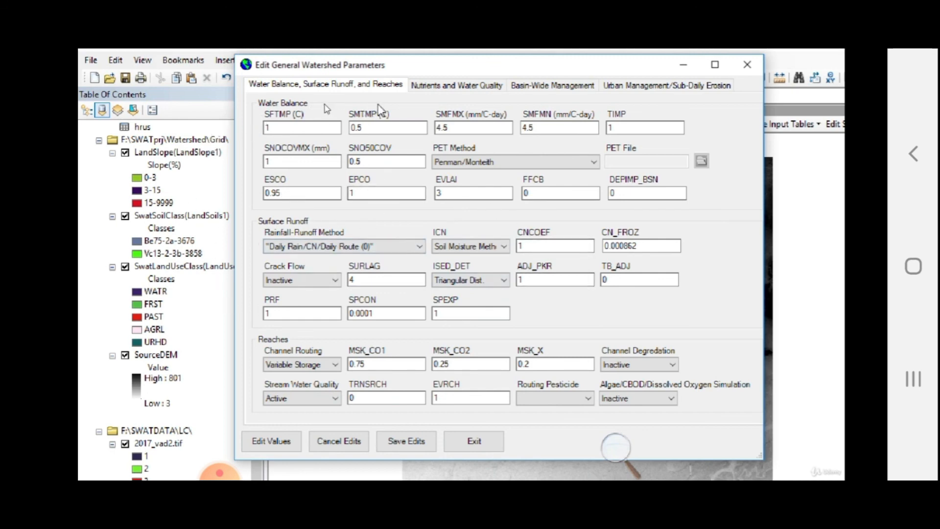
Exit the General Watershed Parameters editor.
left_click(473, 440)
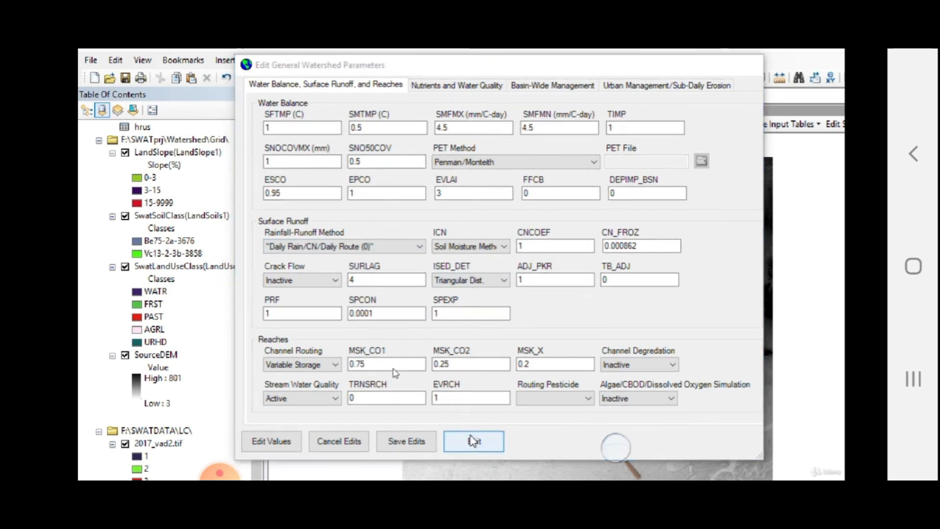
left_click(607, 453)
left_click(608, 459)
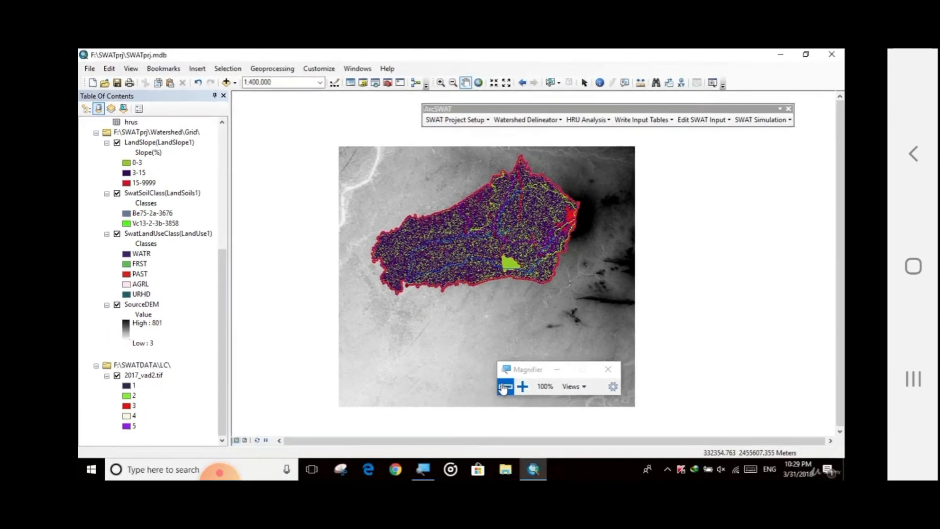
Open the Setup and Run SWAT Model Simulation dialog from the SWAT Simulation options.
left_click(712, 122)
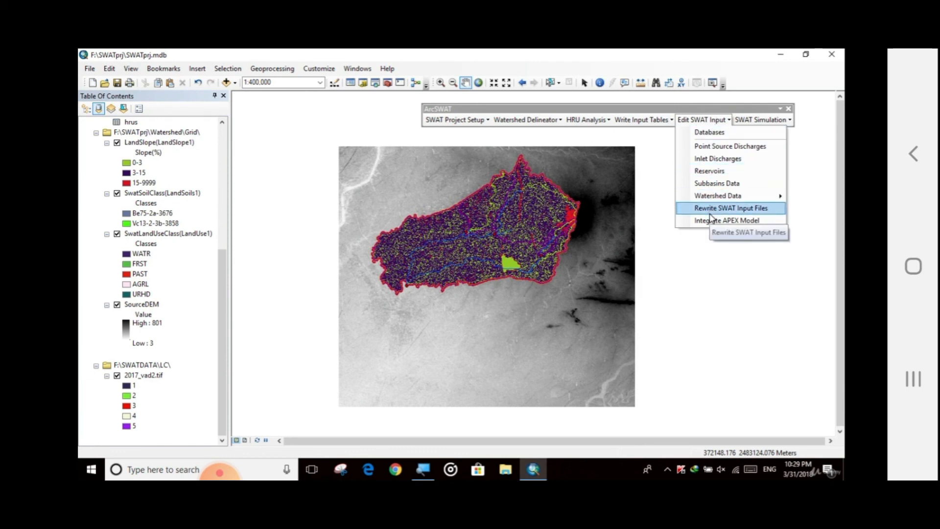
mouse_move(761, 120)
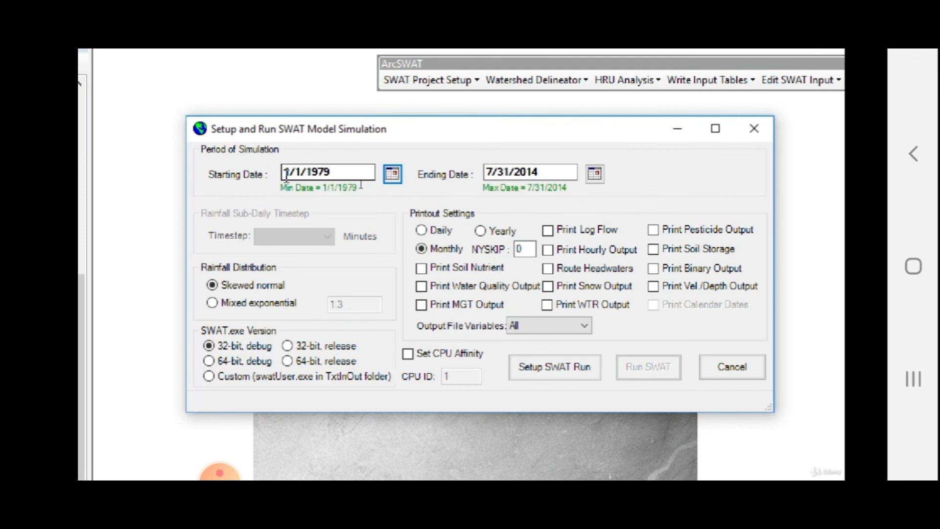
left_click(220, 472)
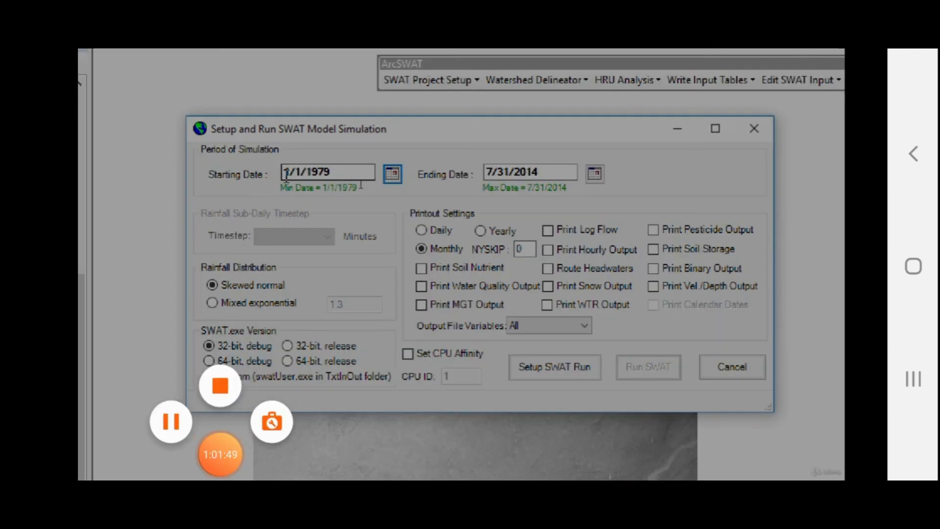
left_click(220, 454)
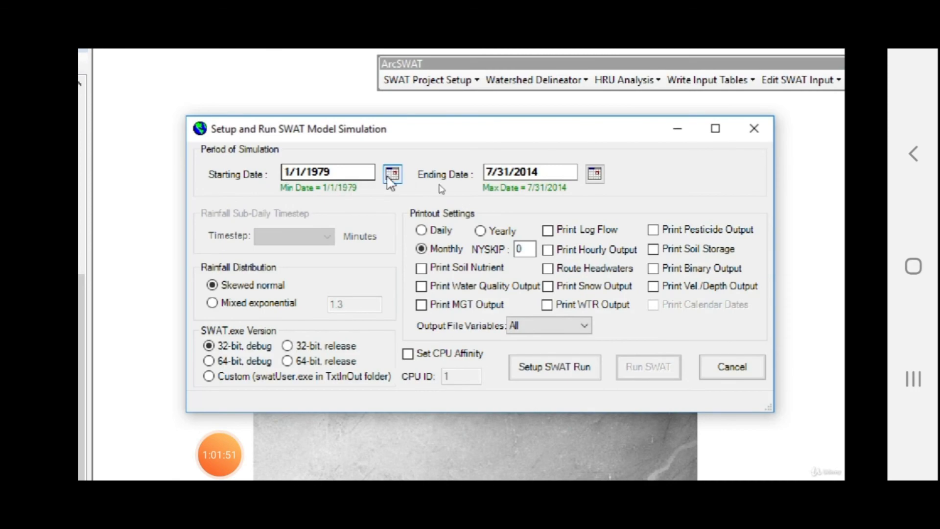
left_click(461, 264)
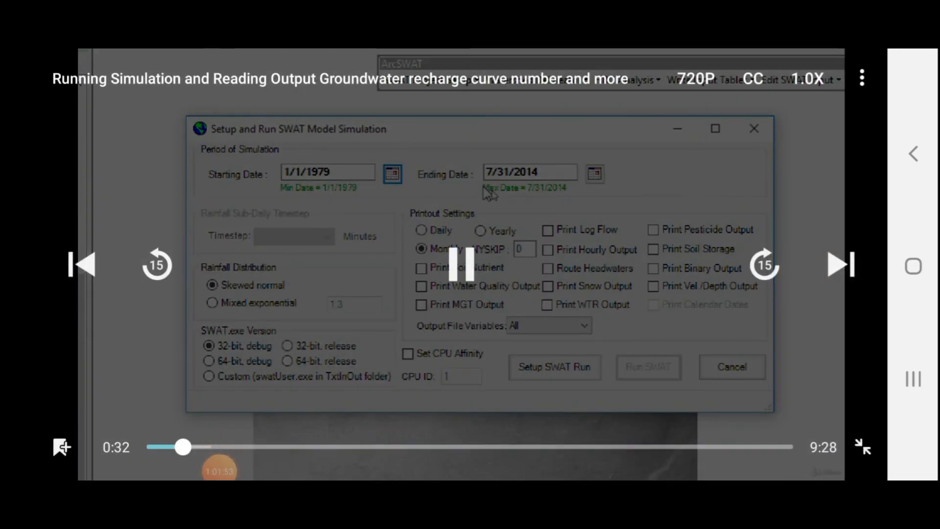